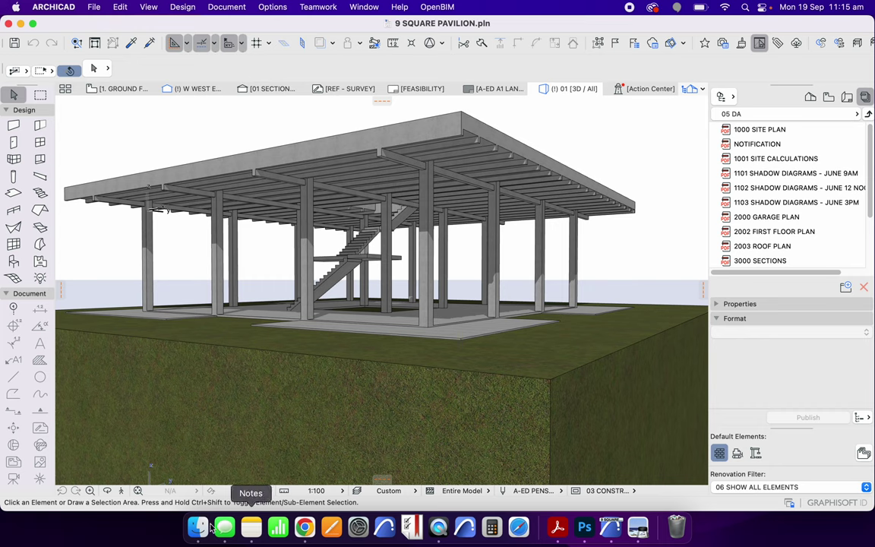
Inspect the main beams and the closely spaced secondary beams under the pavilion roof by selecting each group in turn.
left_click(107, 491)
left_click_drag(329, 290, 476, 196)
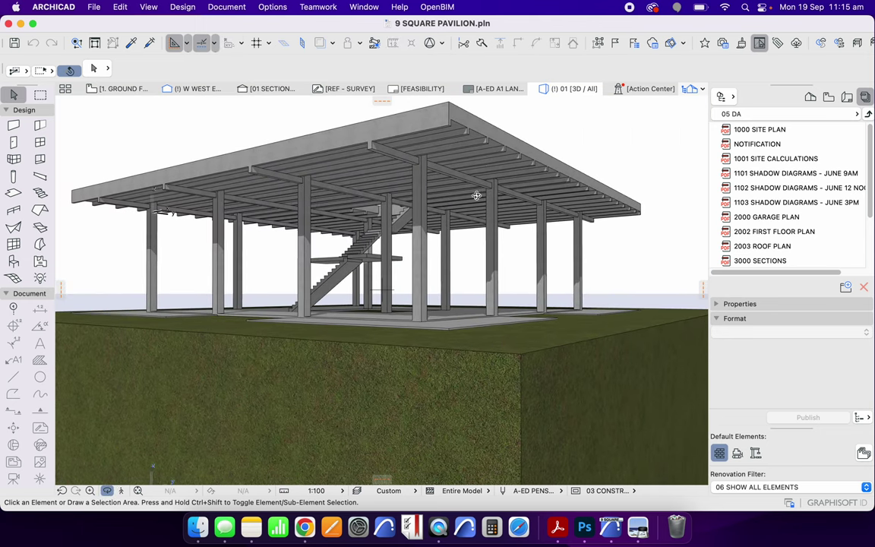
key("Escape")
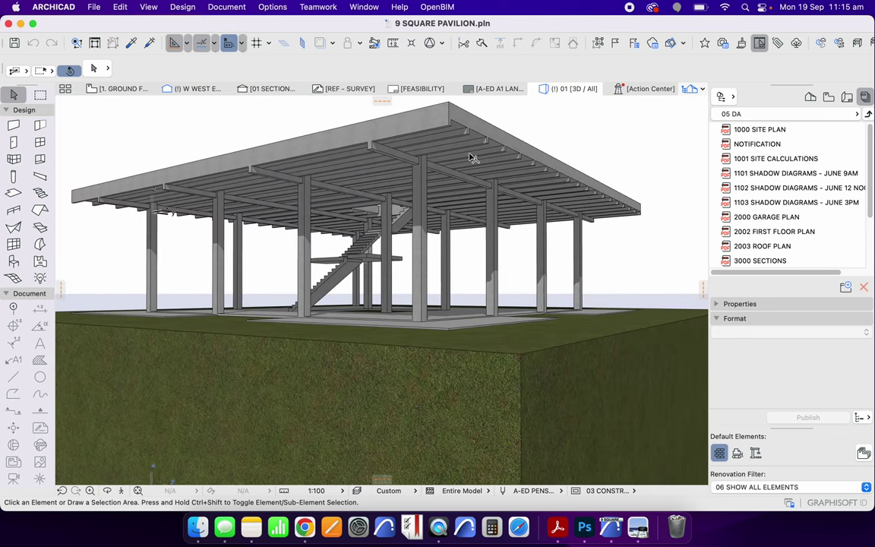
left_click(372, 150)
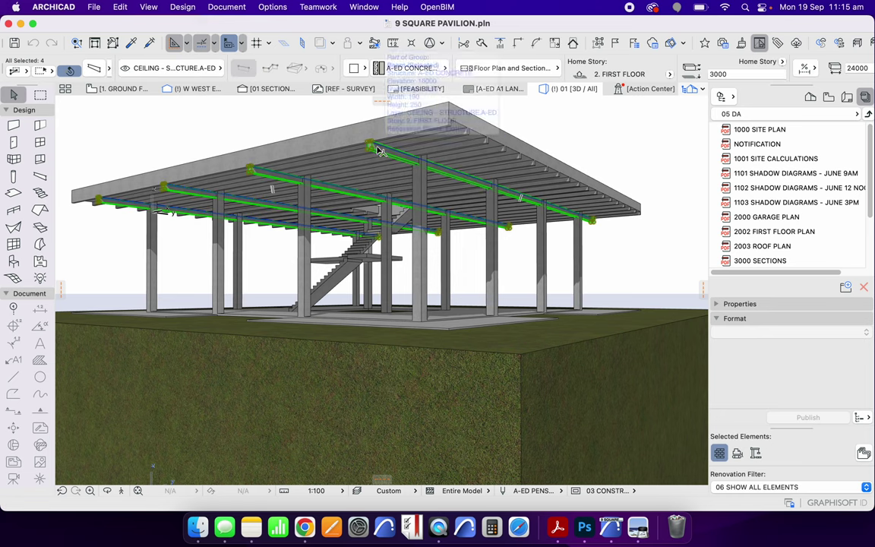
left_click(449, 129, "shift")
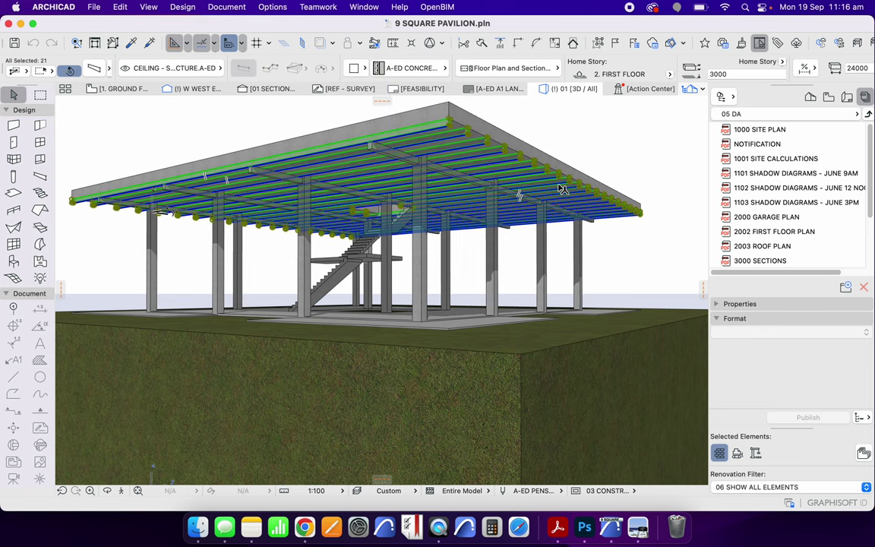
left_click(595, 158)
Switch to Preview and review the beam shapes and sizes in the Ultrafloor product range on page 2 of the span tables PDF.
left_click(637, 530)
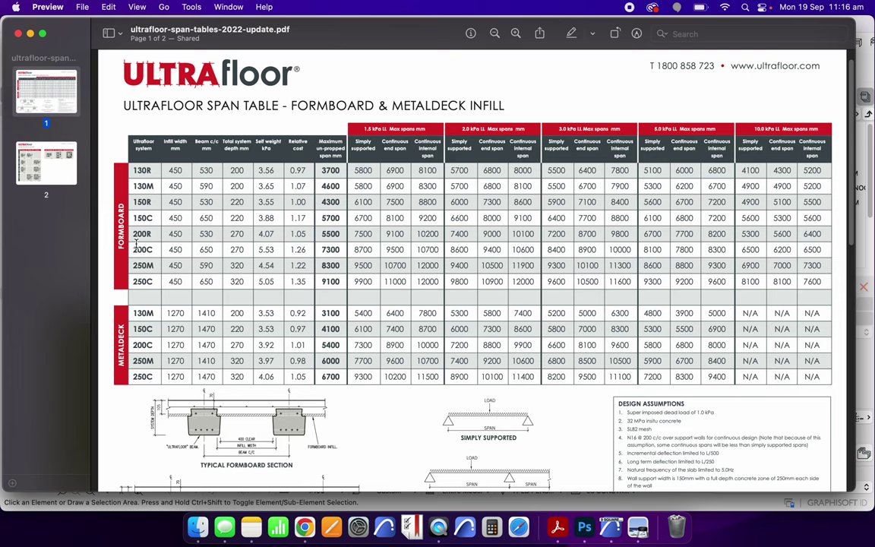
scroll(398, 251, "down", 10)
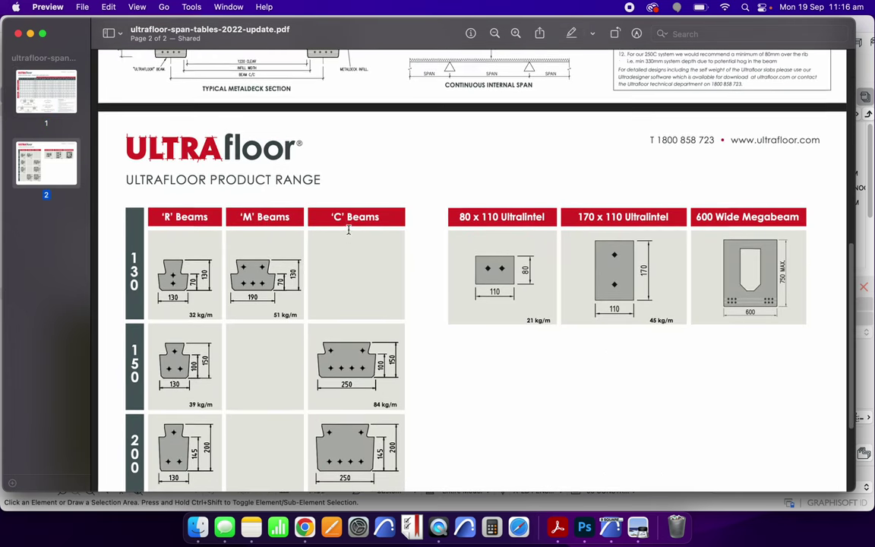
scroll(351, 226, "down", 3)
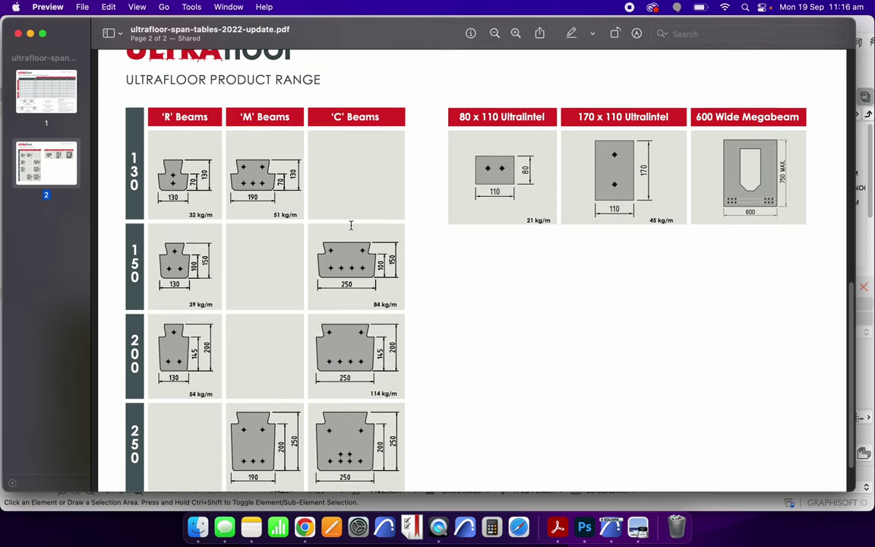
scroll(317, 279, "down", 1)
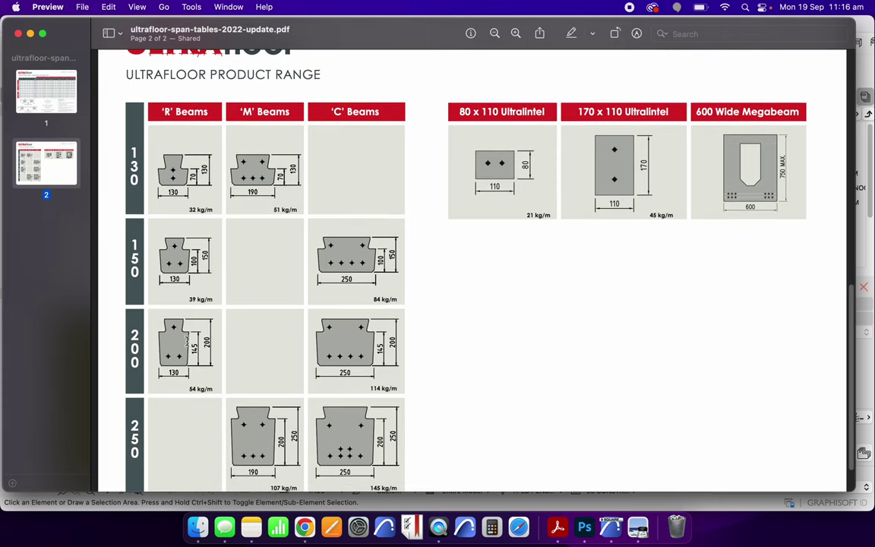
Return to ARCHICAD and check the height and width in the settings of the four main roof beams.
left_click(612, 528)
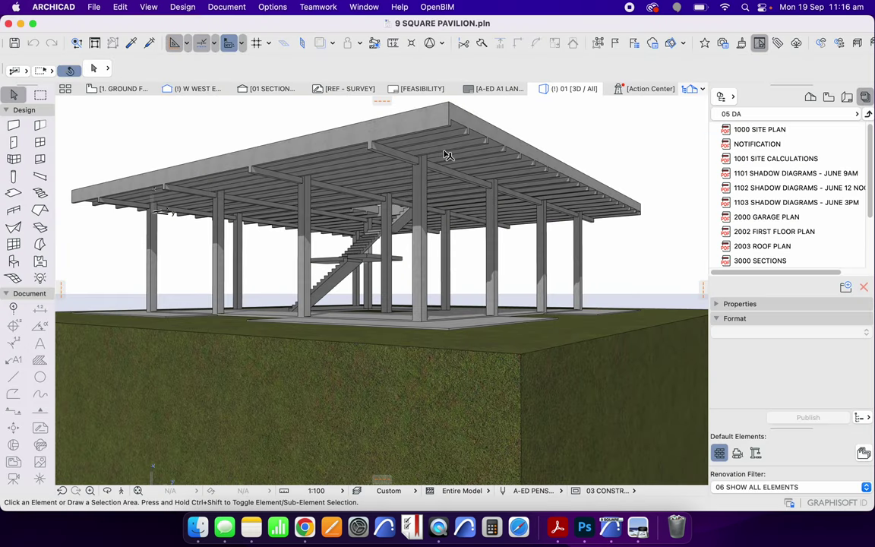
left_click(393, 156)
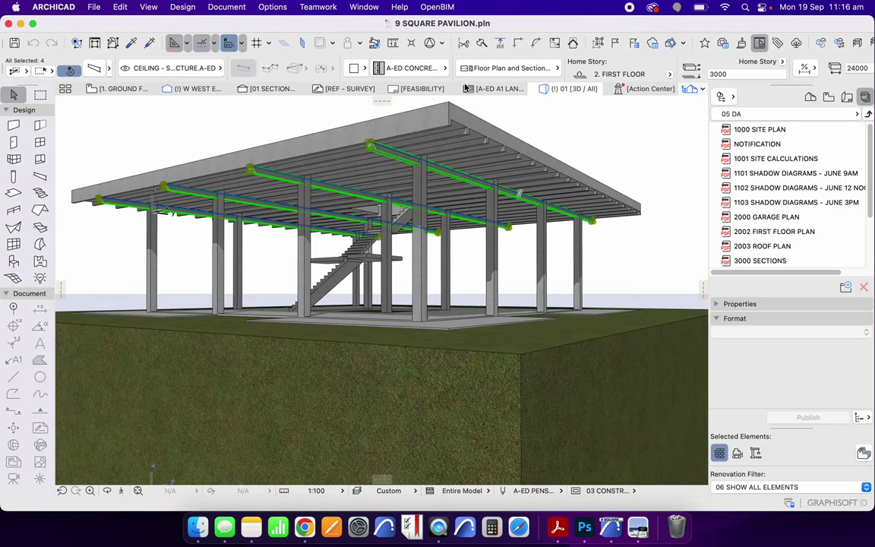
left_click(94, 68)
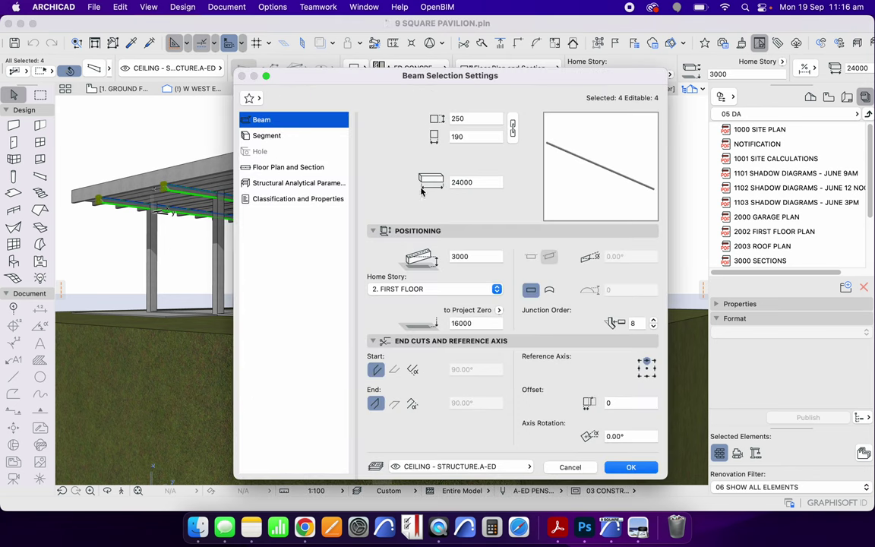
key("Return")
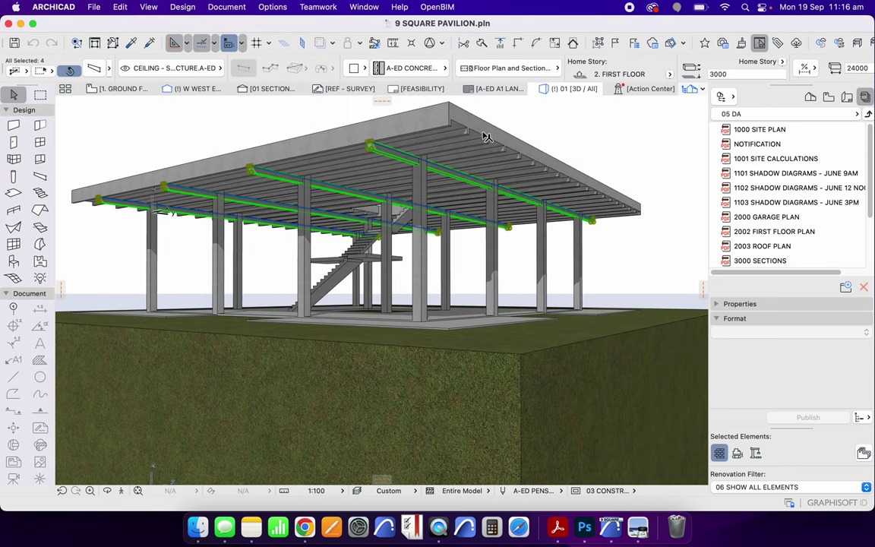
Check the height and width of the closely spaced secondary roof beams, then clear the selection.
key("super+a")
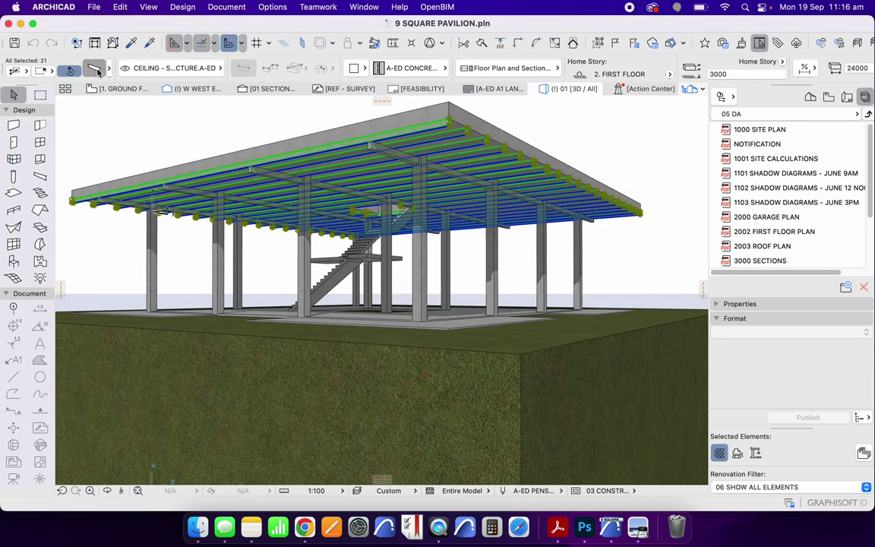
left_click(95, 69)
key("Return")
key("Escape")
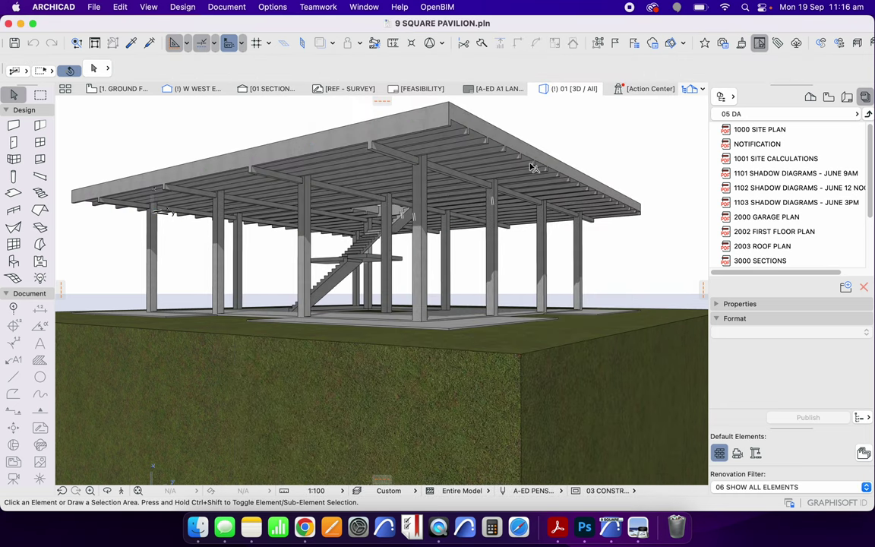
left_click(541, 166)
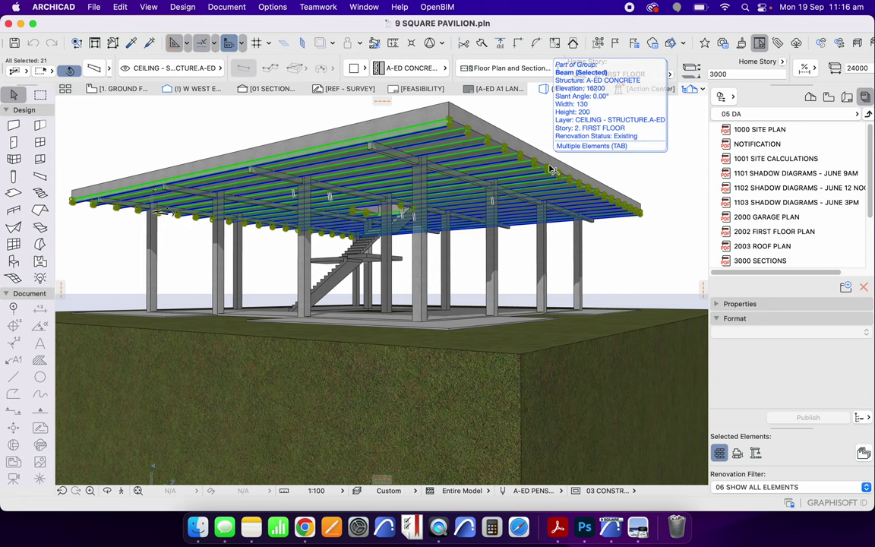
left_click(597, 140)
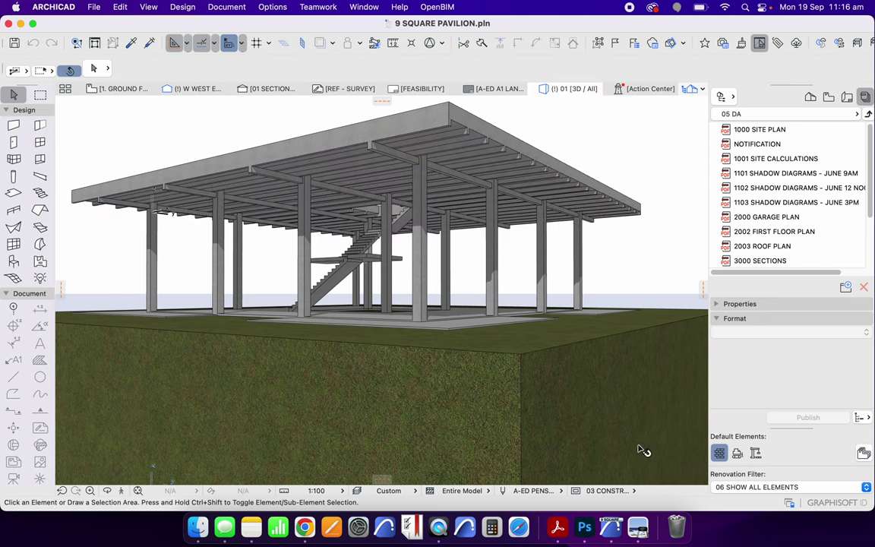
Switch to Preview and compare the R, M and C beam profiles from 130 to 250 in the Ultrafloor product range.
left_click(639, 528)
scroll(339, 281, "up", 2)
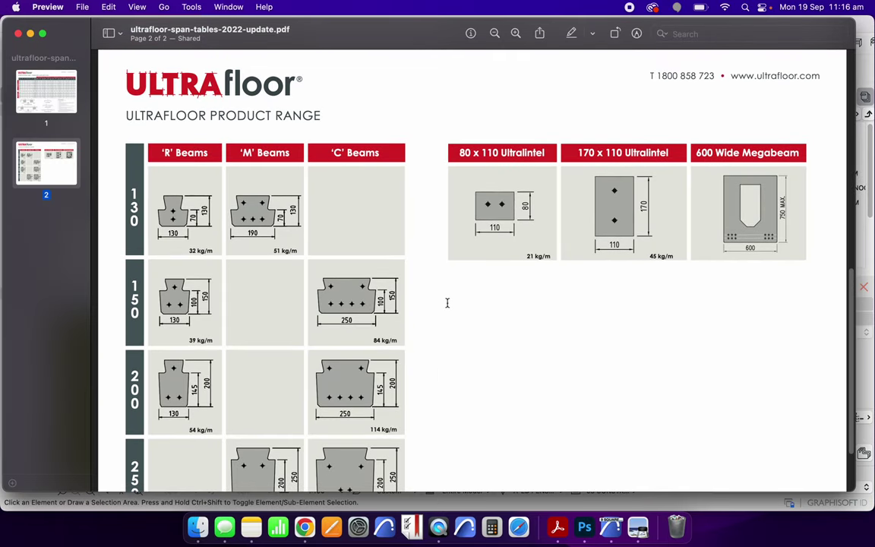
scroll(334, 226, "down", 2)
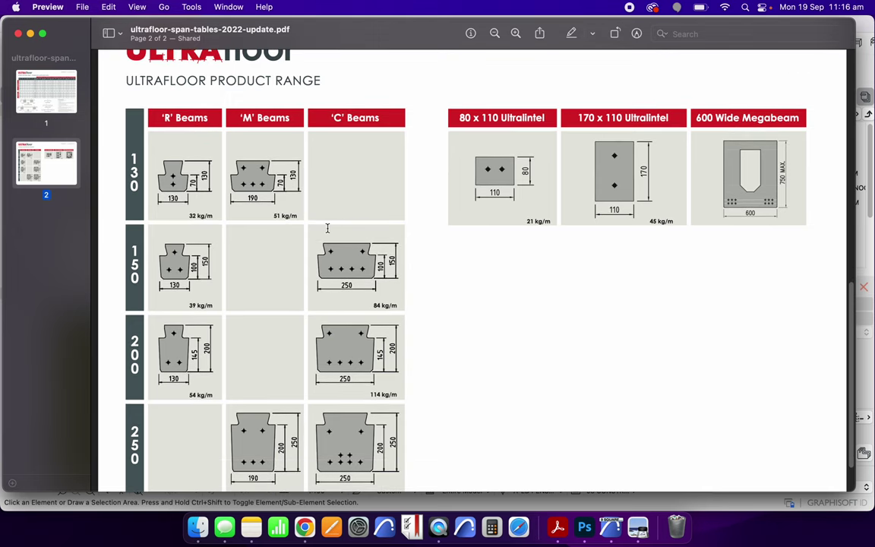
scroll(243, 199, "down", 2)
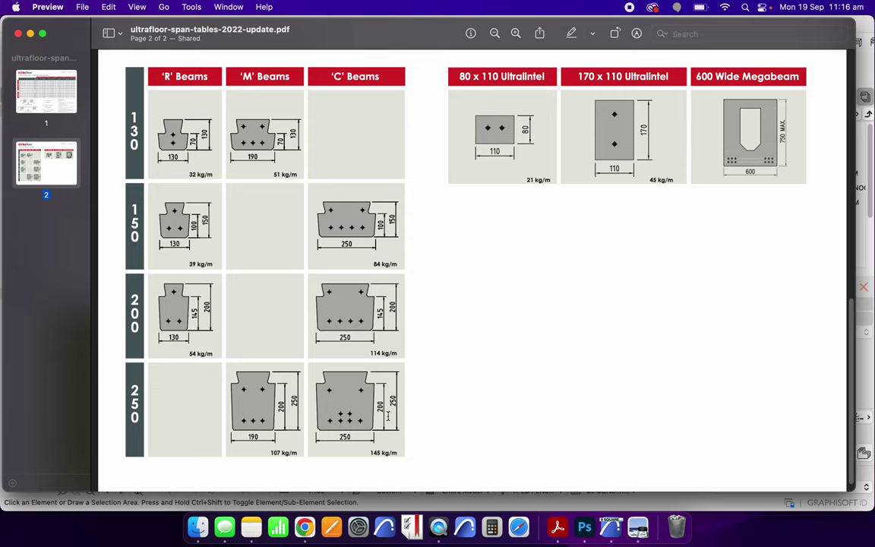
In ARCHICAD, create a new independent worksheet named ULTRAFLOOR BEAMS with an empty reference ID.
left_click(620, 537)
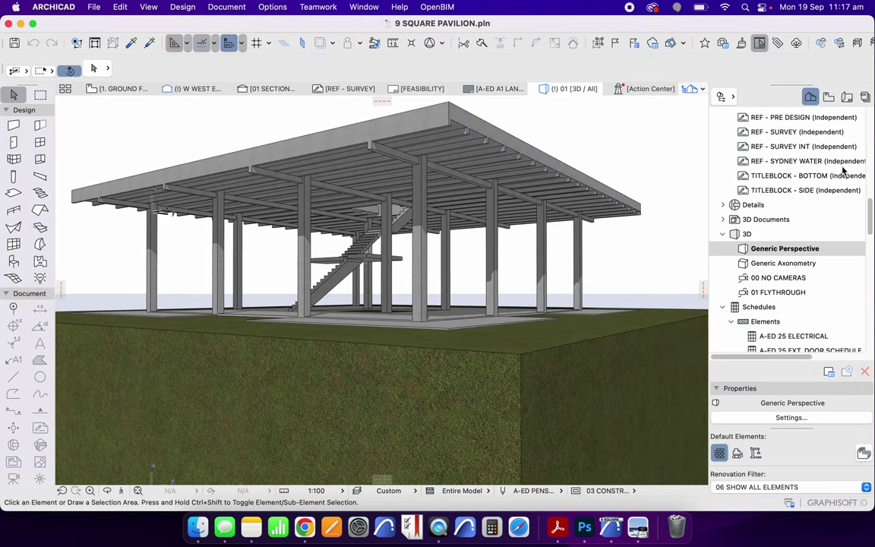
scroll(843, 172, "up", 5)
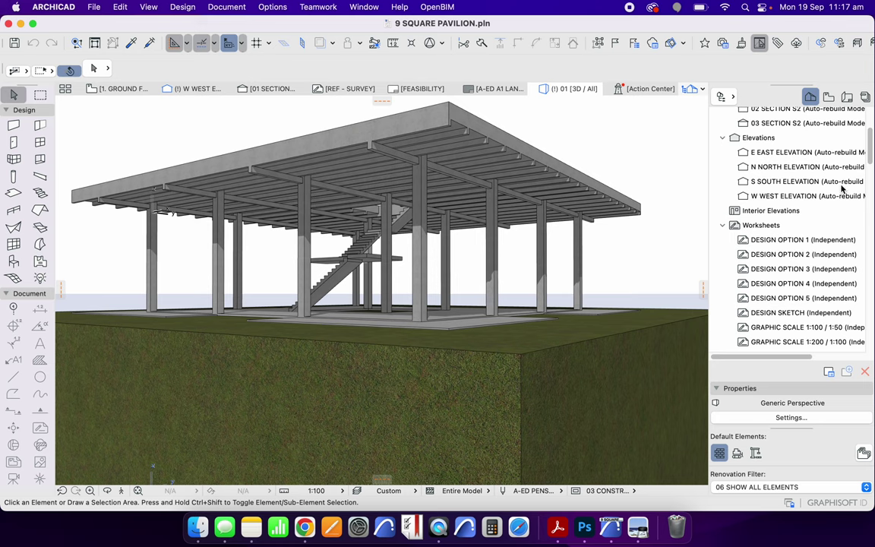
right_click(695, 225)
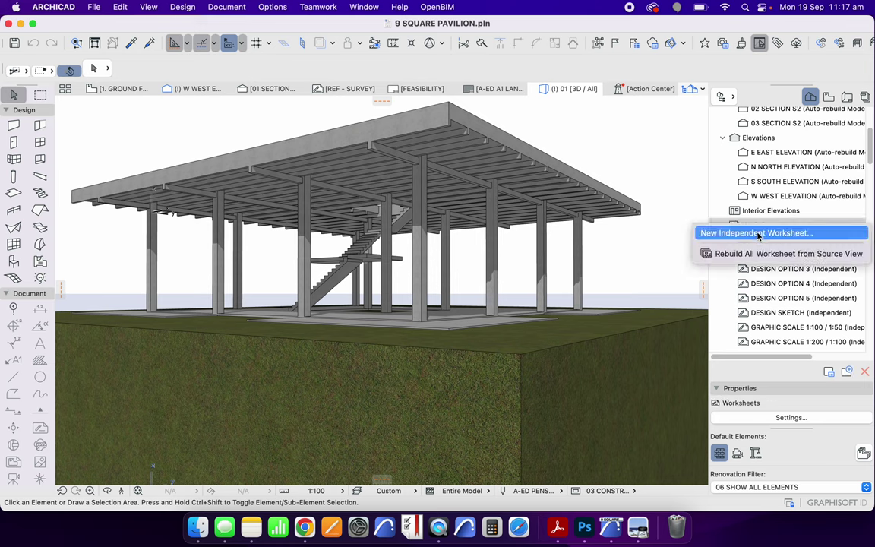
left_click(757, 233)
key("BackSpace")
key("Tab")
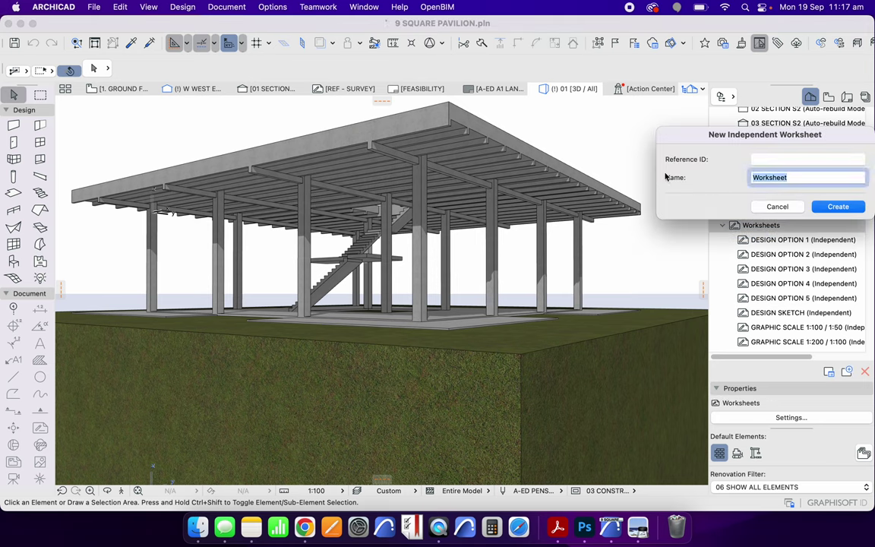
type("ULTRAFLOOR BEAMS")
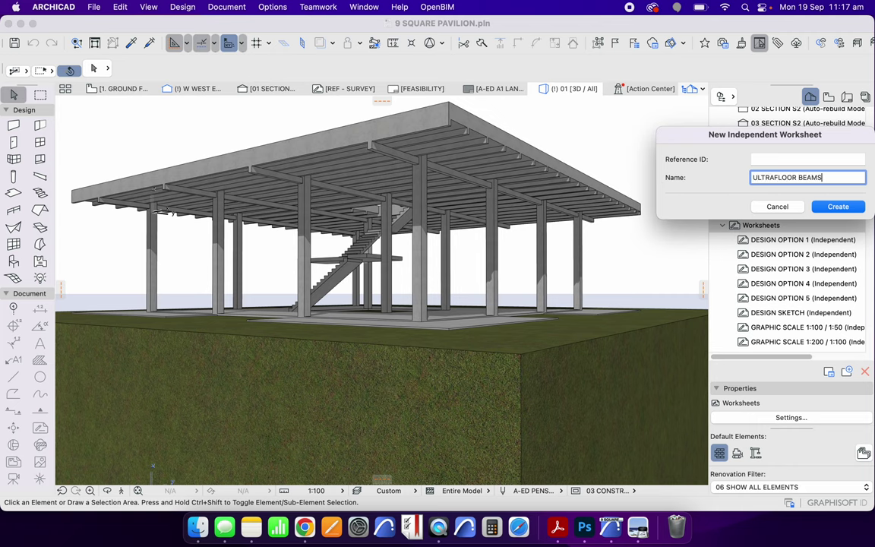
key("Return")
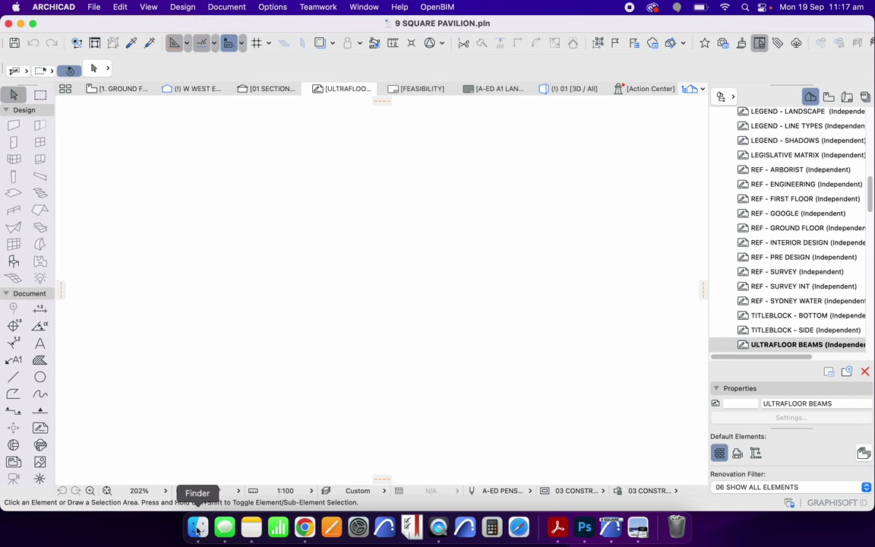
Open the project folder in Finder, check in Preview which page of the Ultrafloor PDF shows the beam profiles, and close the PDF.
left_click(197, 528)
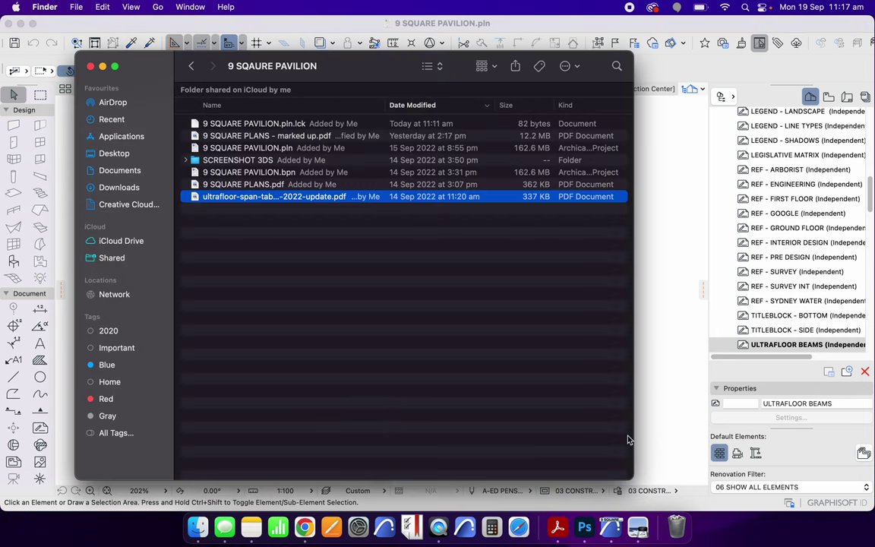
left_click(638, 527)
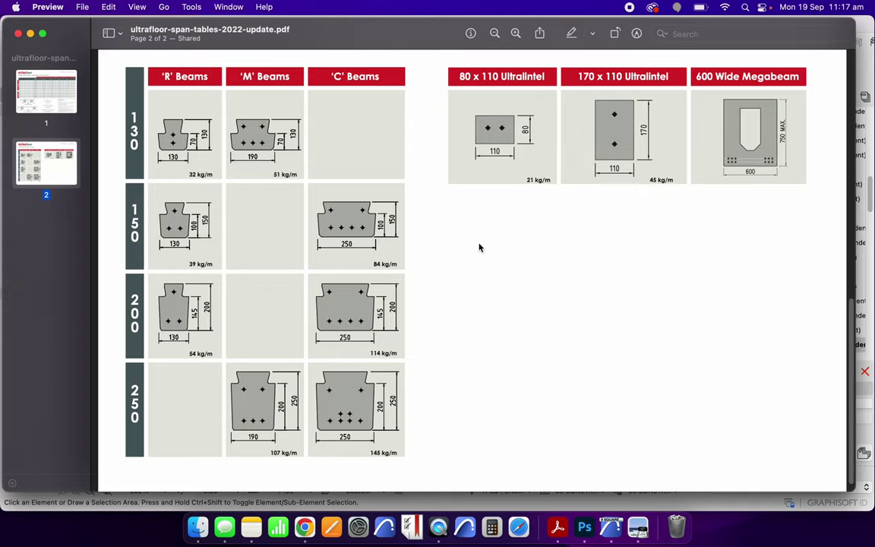
scroll(479, 247, "up", 15)
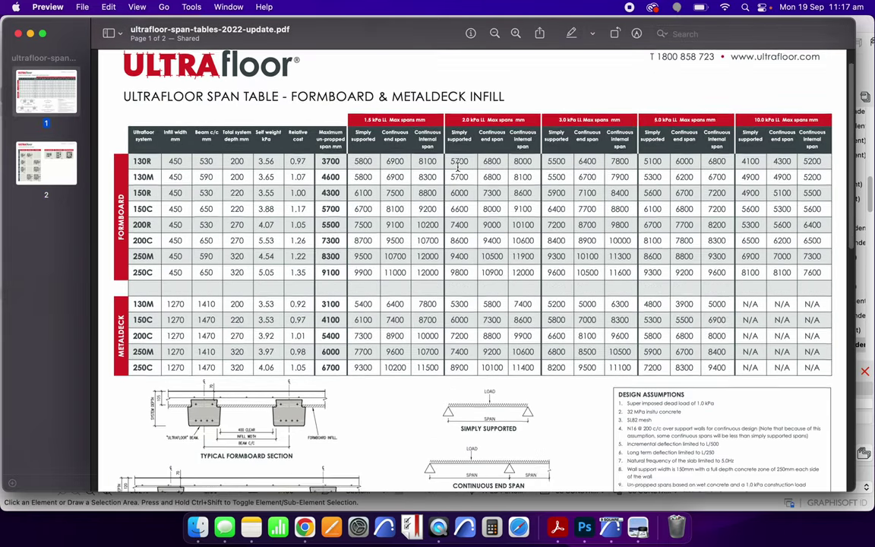
scroll(458, 165, "down", 15)
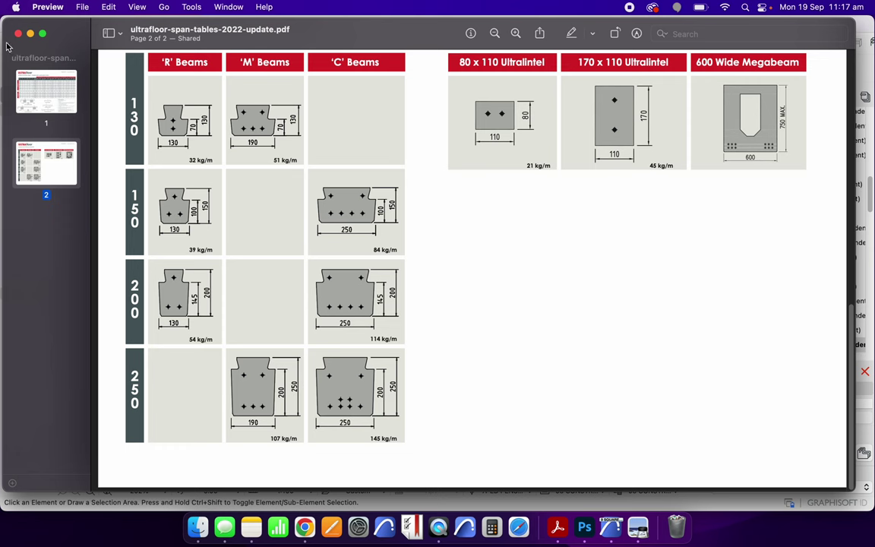
left_click(18, 34)
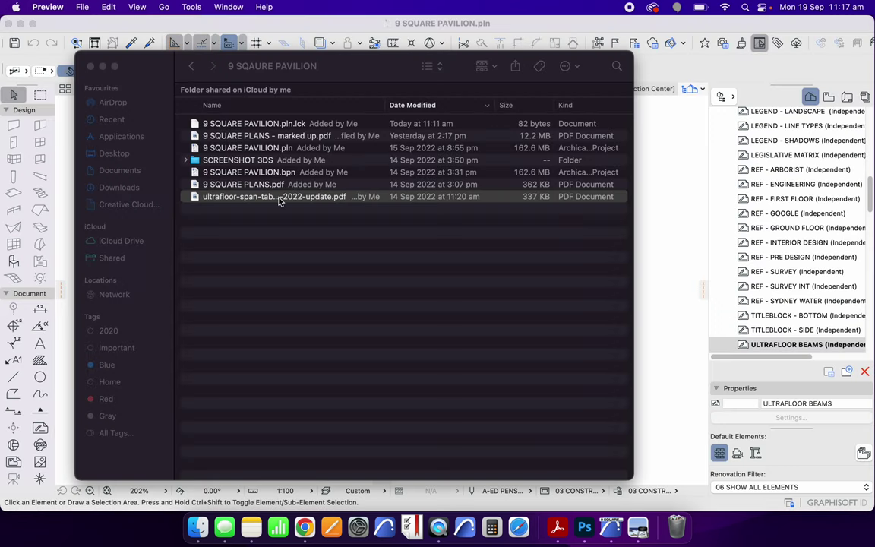
Place page 2 of ultrafloor-span-tables-2022-update.pdf from the project folder in the ULTRAFLOOR BEAMS worksheet.
left_click_drag(280, 200, 618, 228)
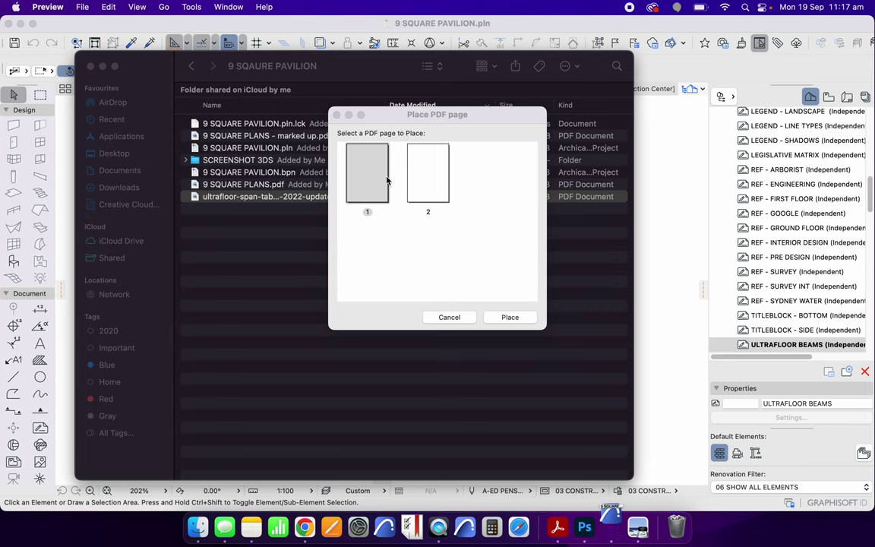
left_click(428, 167)
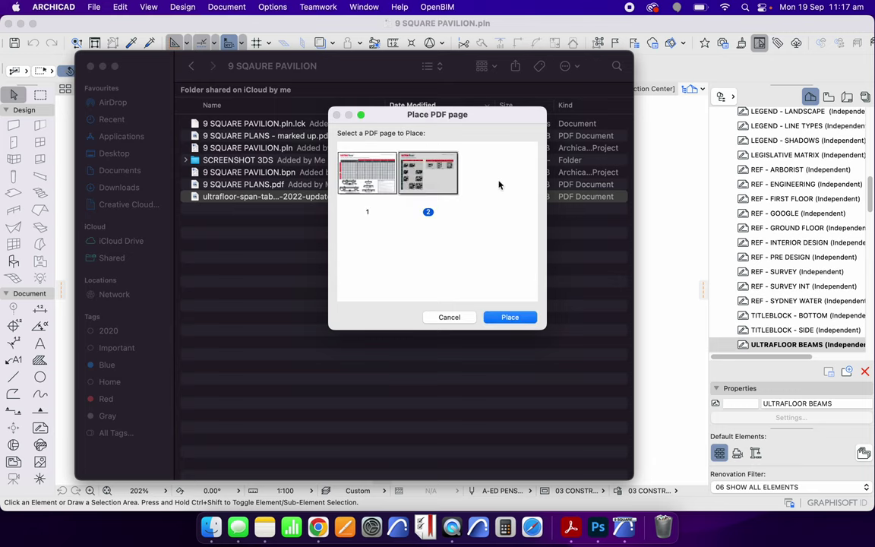
left_click(511, 317)
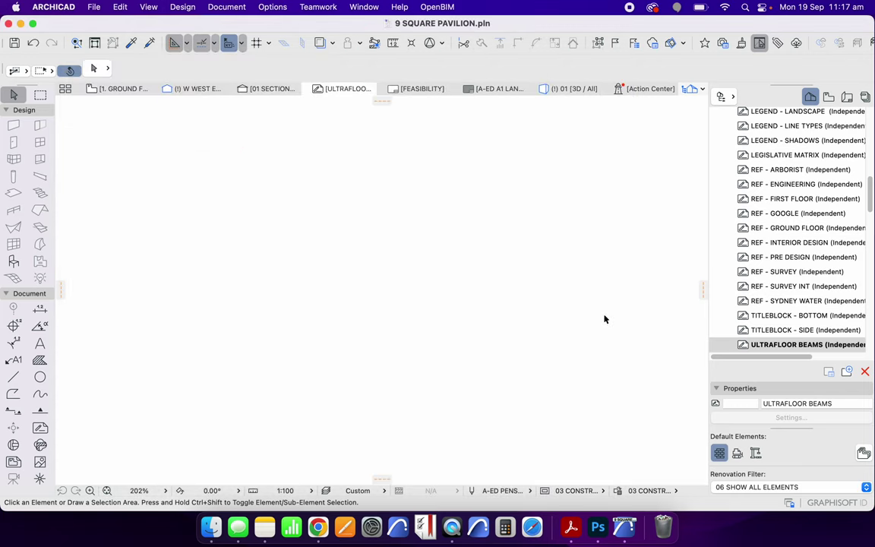
left_click(108, 491)
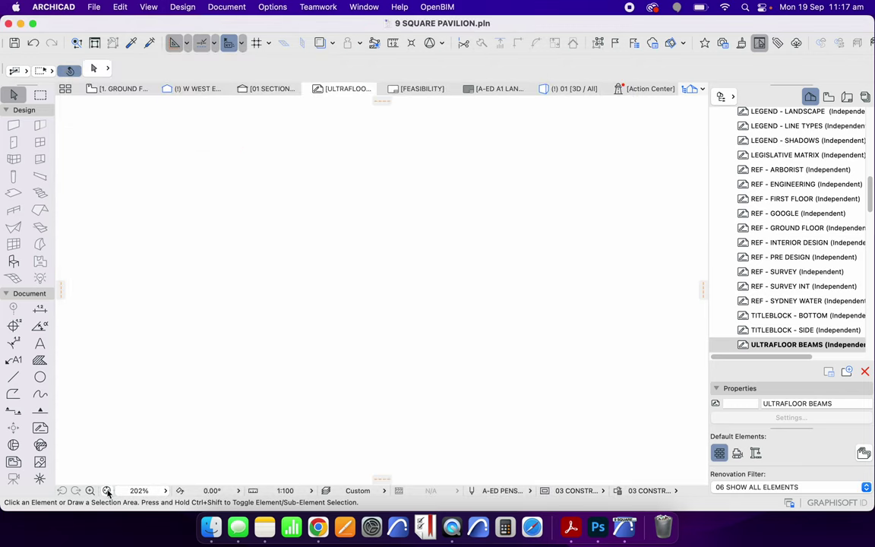
left_click(107, 491)
scroll(319, 290, "down", 3)
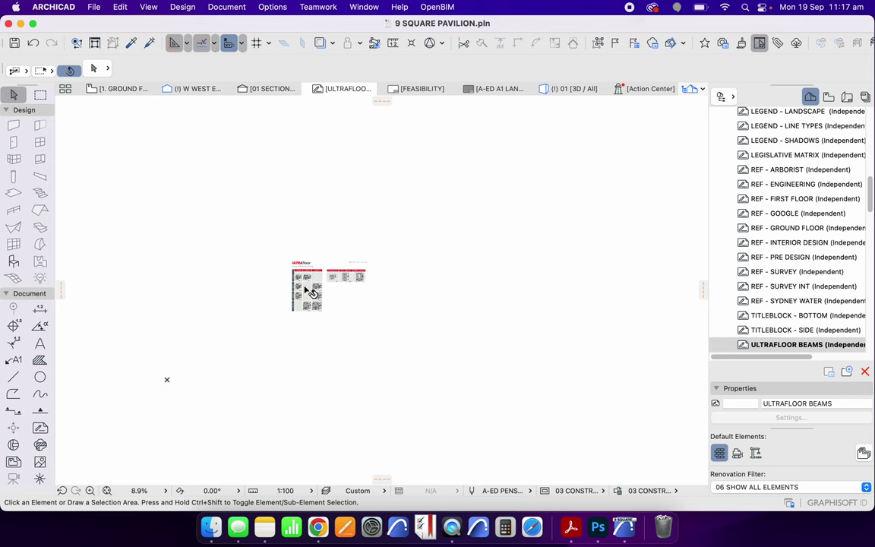
Explode the placed Ultrafloor drawing into the current view, keeping the original and using the drawing's layer and the project's line and fill attributes.
left_click(321, 293)
left_click(199, 250)
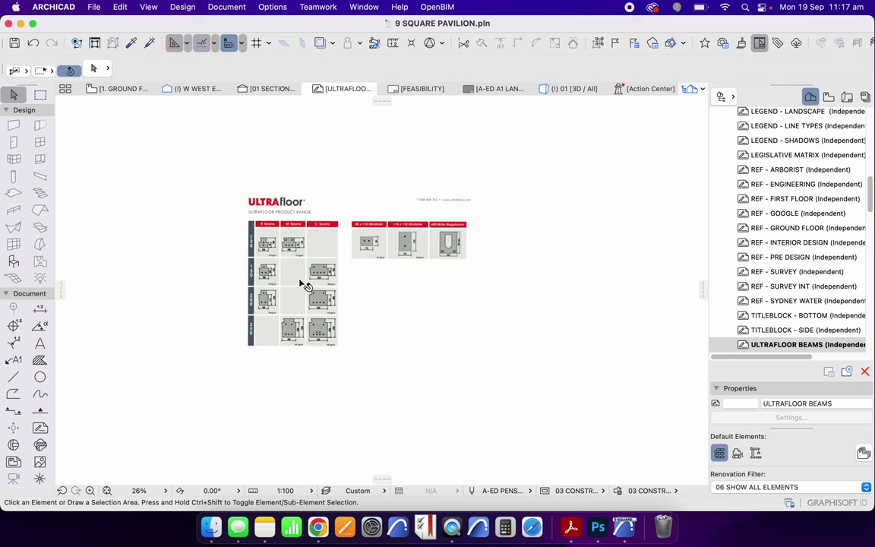
left_click(303, 284)
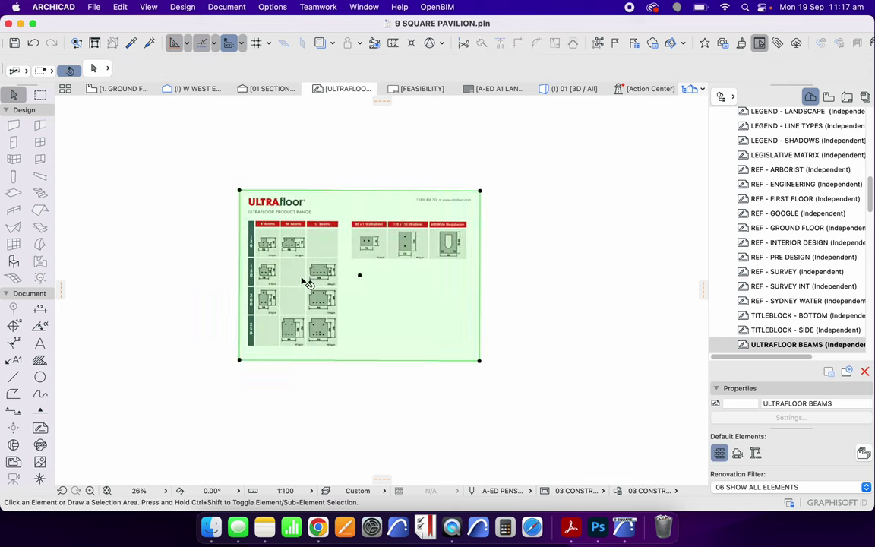
right_click(180, 155)
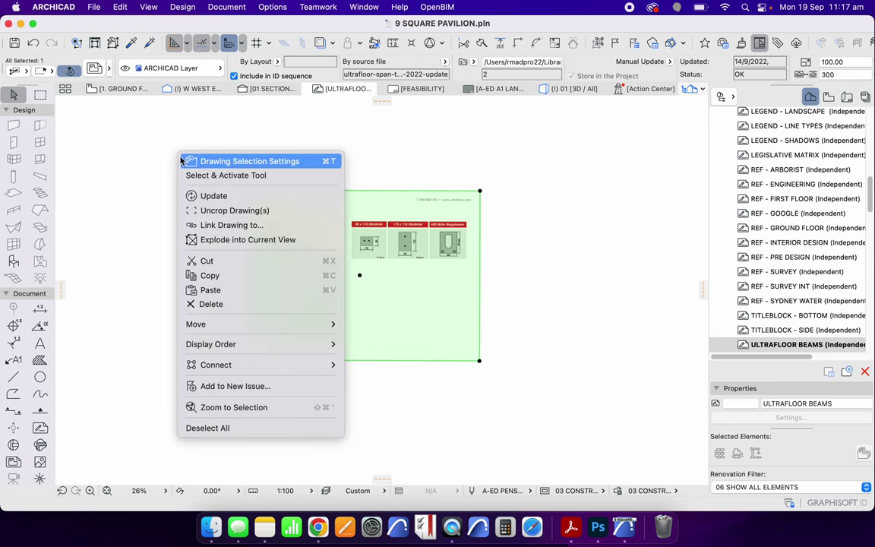
left_click(234, 240)
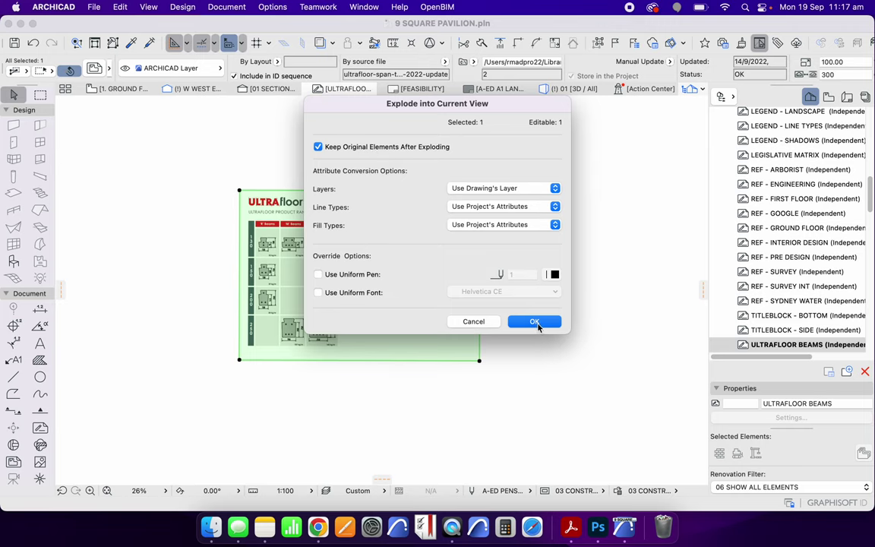
left_click(535, 322)
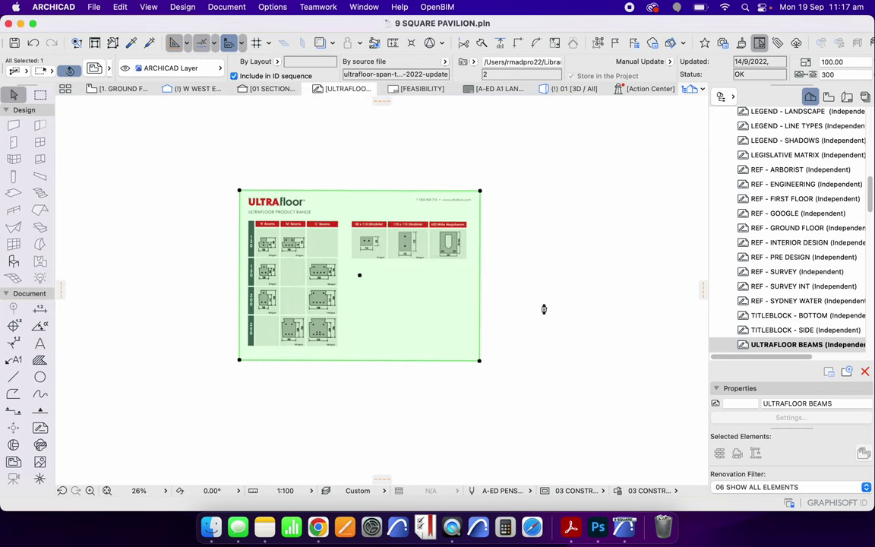
Select the exploded product range to inspect its individual elements, clear the selection, and examine the 200 R beam profile.
left_click(549, 400)
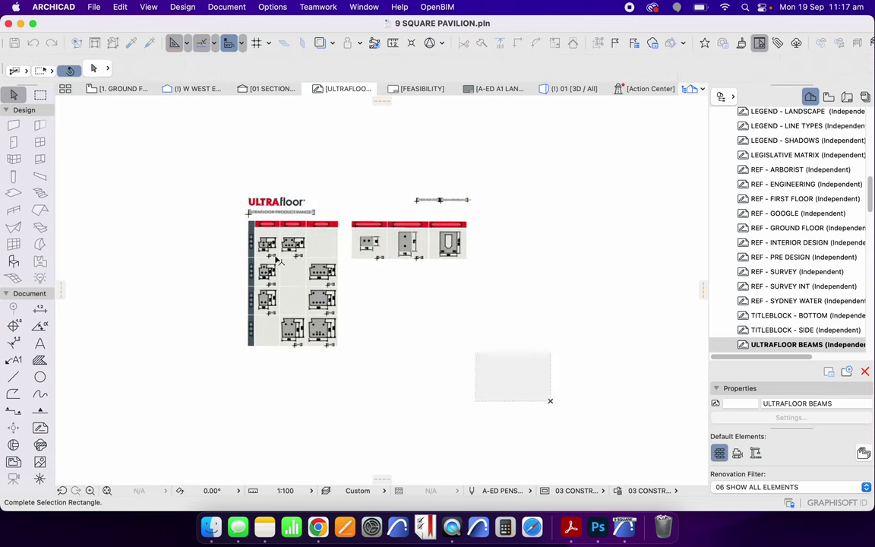
left_click(166, 158)
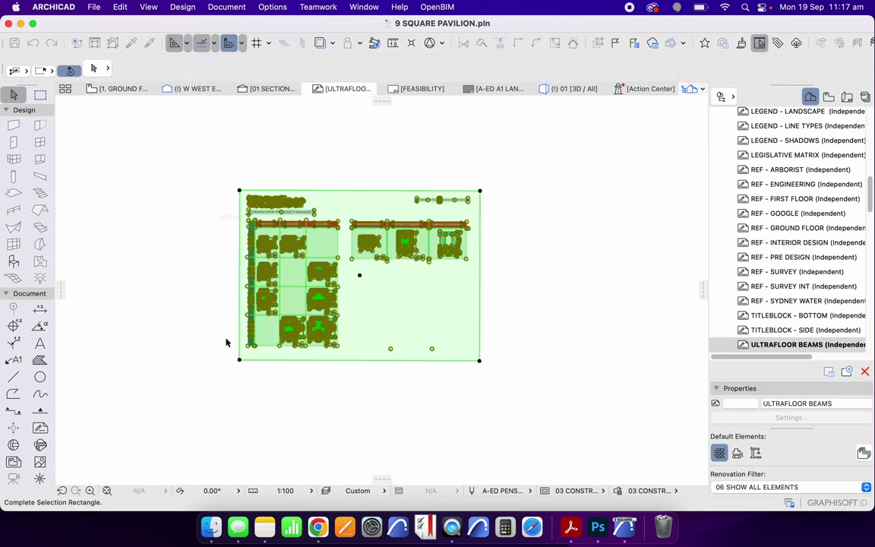
scroll(288, 314, "up", 10)
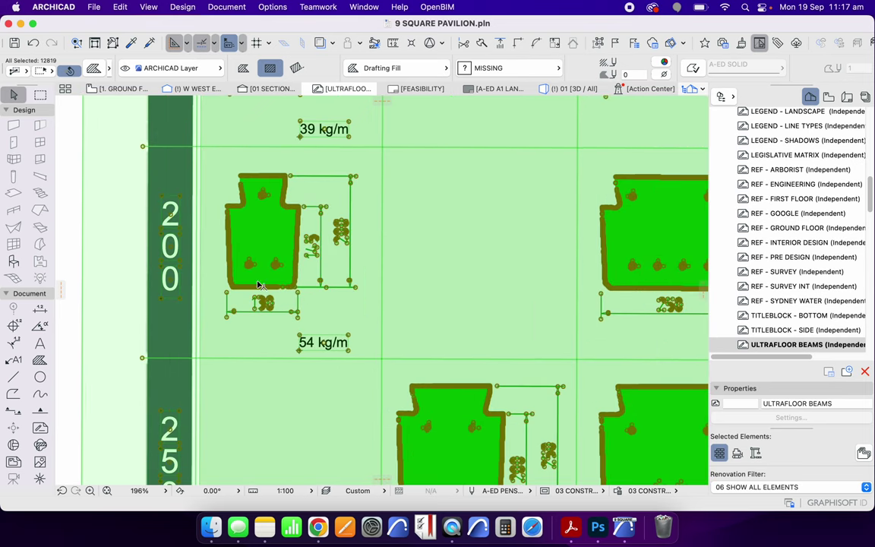
scroll(289, 277, "down", 10)
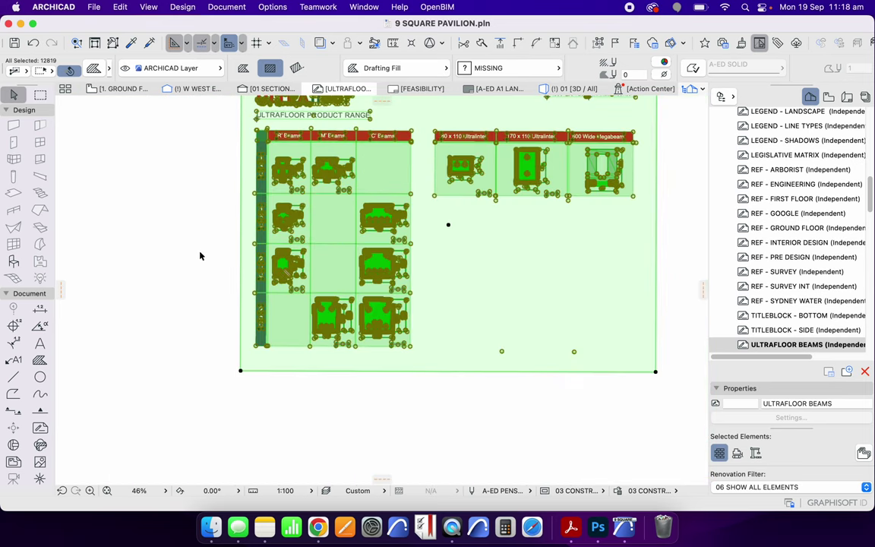
left_click(190, 270)
left_click(186, 262)
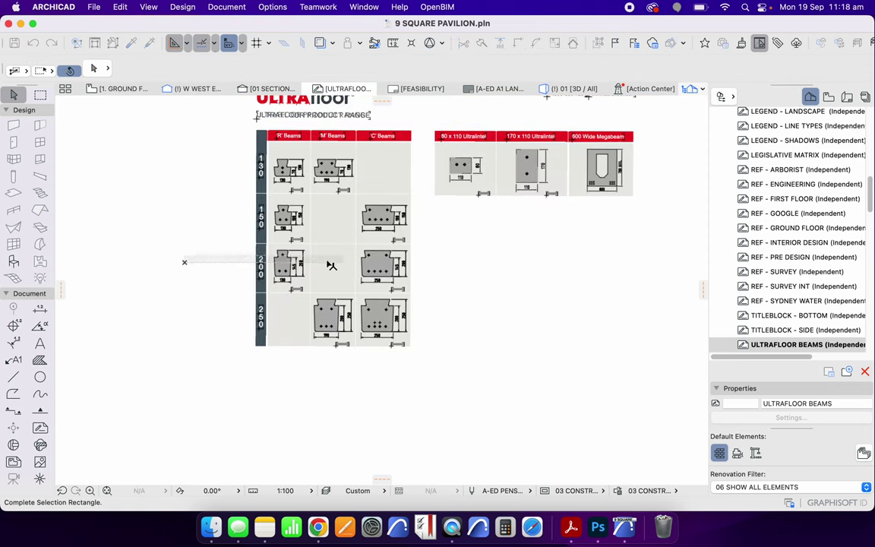
key("Escape")
scroll(306, 283, "up", 4)
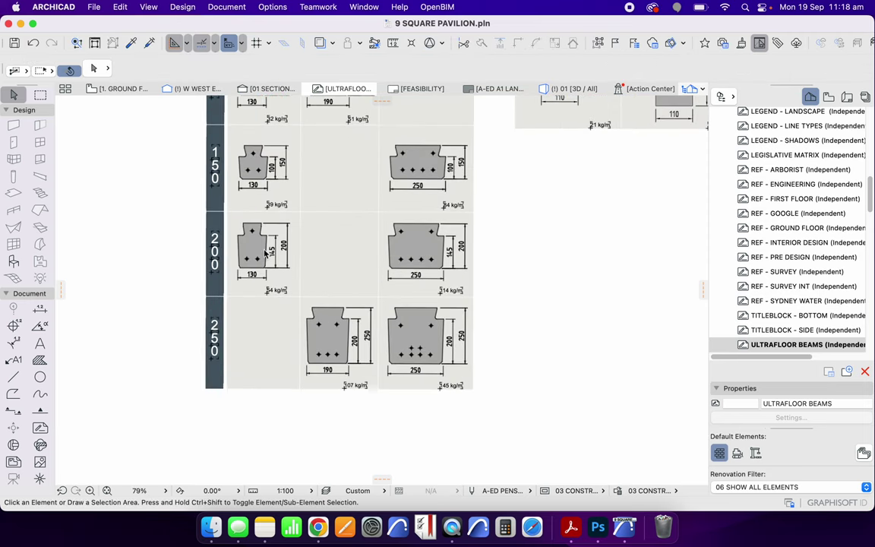
scroll(243, 253, "up", 5)
scroll(243, 253, "up", 2)
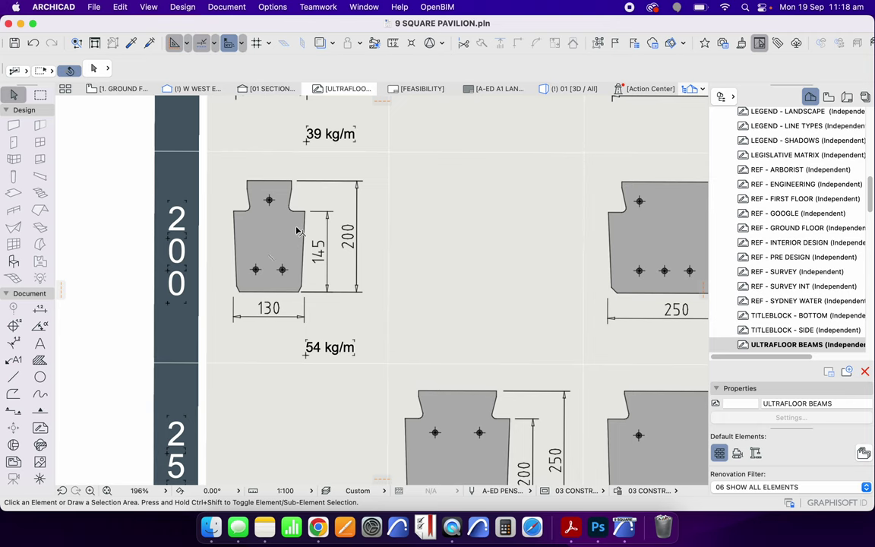
Suspend groups and select a single hatch line inside the 200 R beam profile.
key("super+a")
left_click(598, 44)
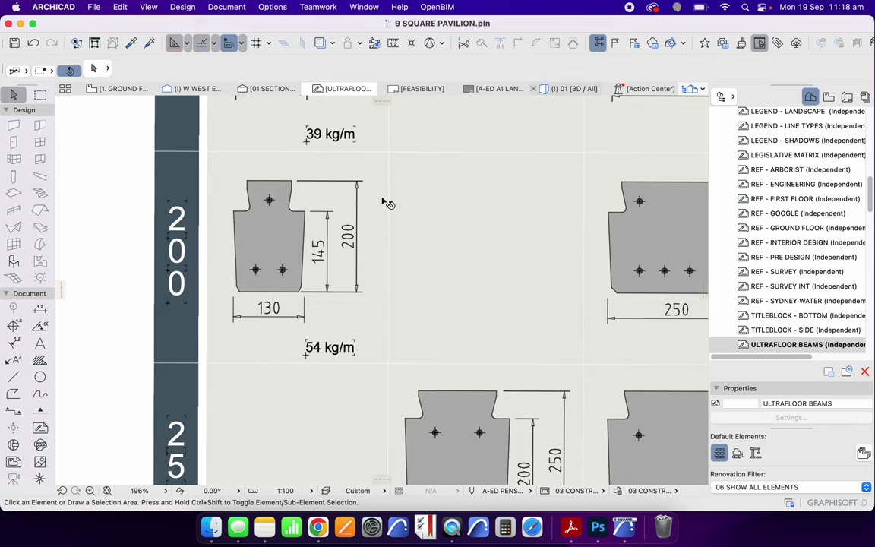
left_click(300, 241)
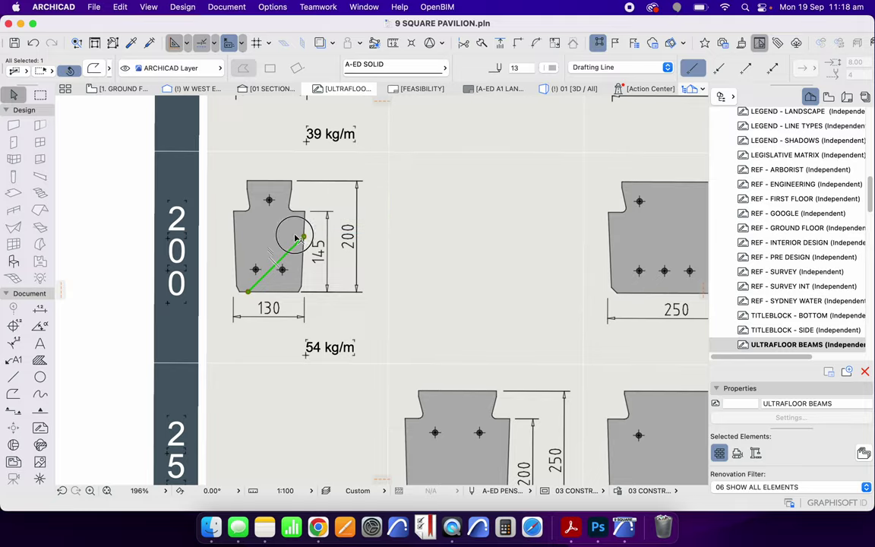
Inspect the separate hatch lines and background fill around the 200 R beam and the original drawing, then clear the selection.
scroll(299, 241, "up", 10)
scroll(328, 242, "up", 10)
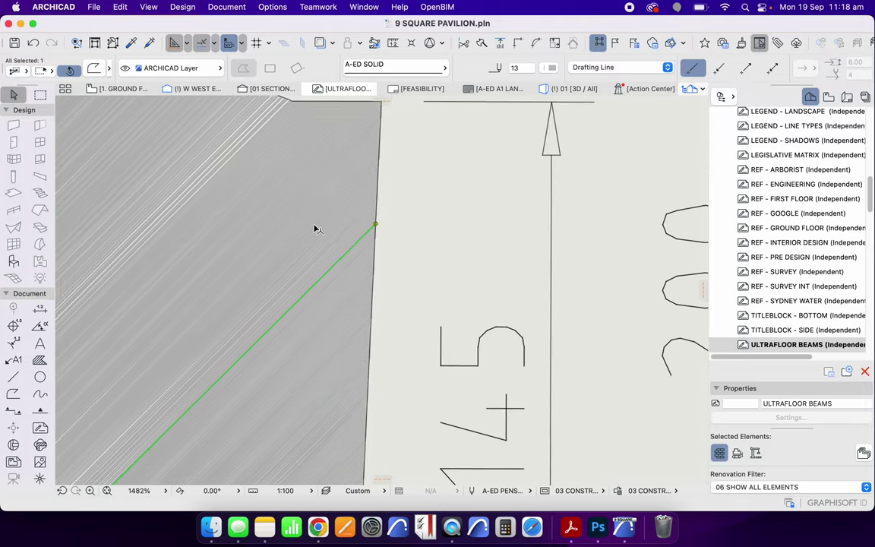
left_click(341, 236)
scroll(365, 250, "down", 15)
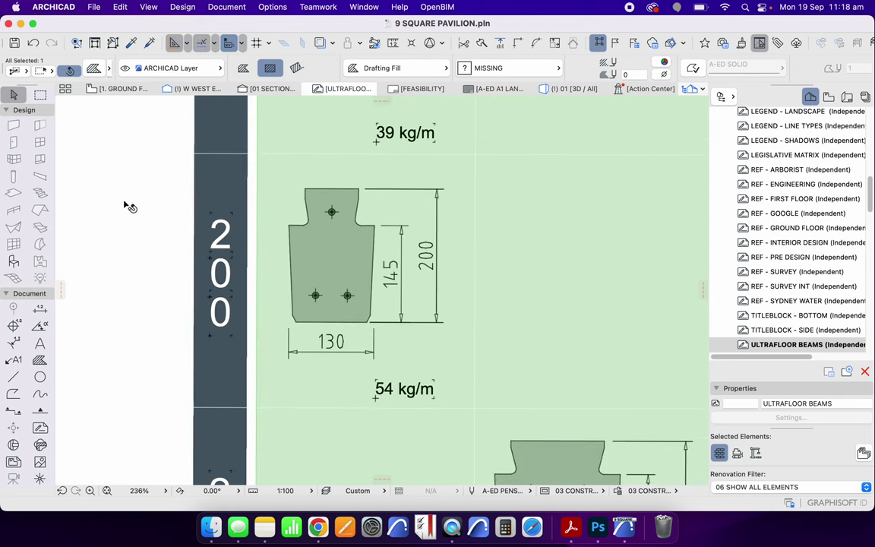
left_click(177, 213)
scroll(287, 222, "down", 3)
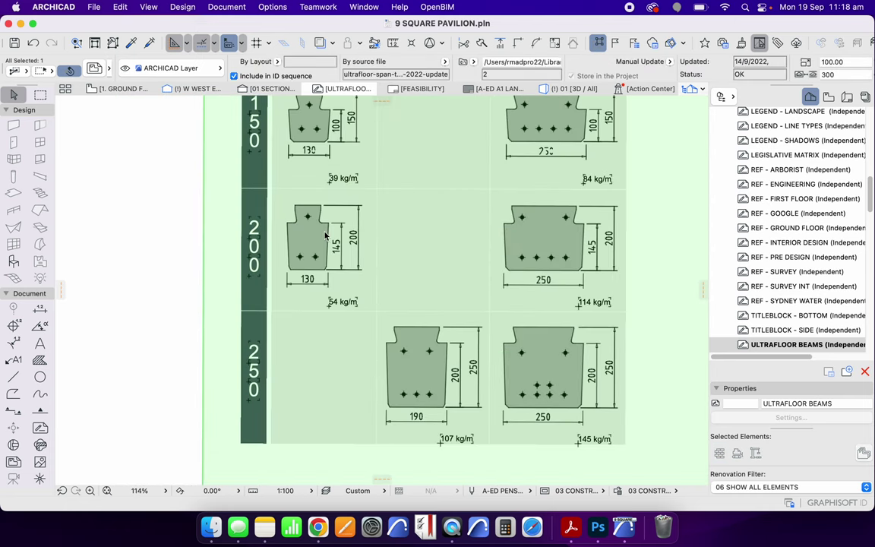
key("Escape")
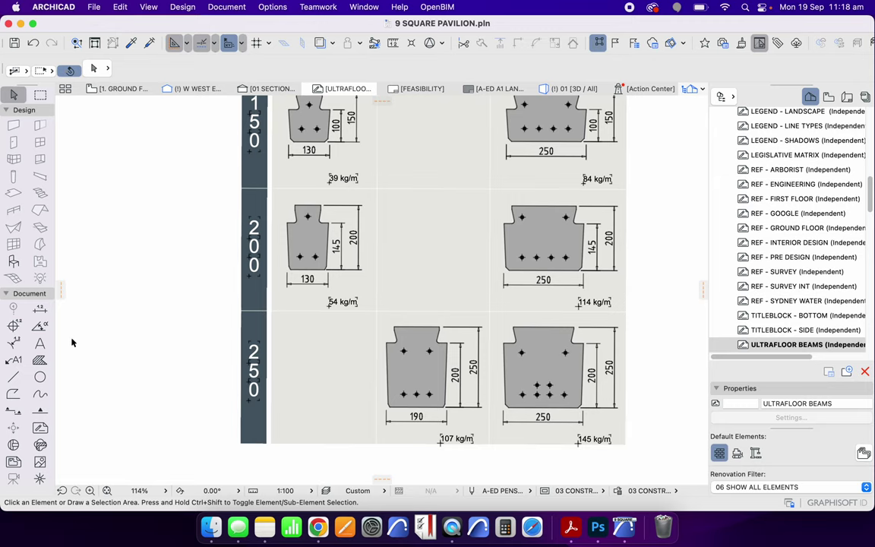
Measure the drawn length of the 200 R beam's overall height dimension with the Line tool, without keeping a line.
left_click(14, 377)
scroll(345, 230, "up", 3)
scroll(344, 230, "up", 3)
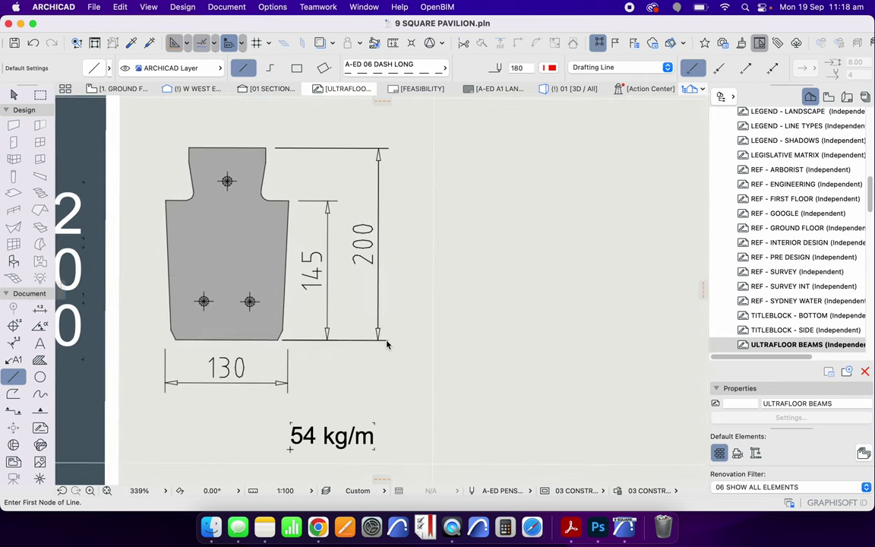
scroll(387, 344, "up", 5)
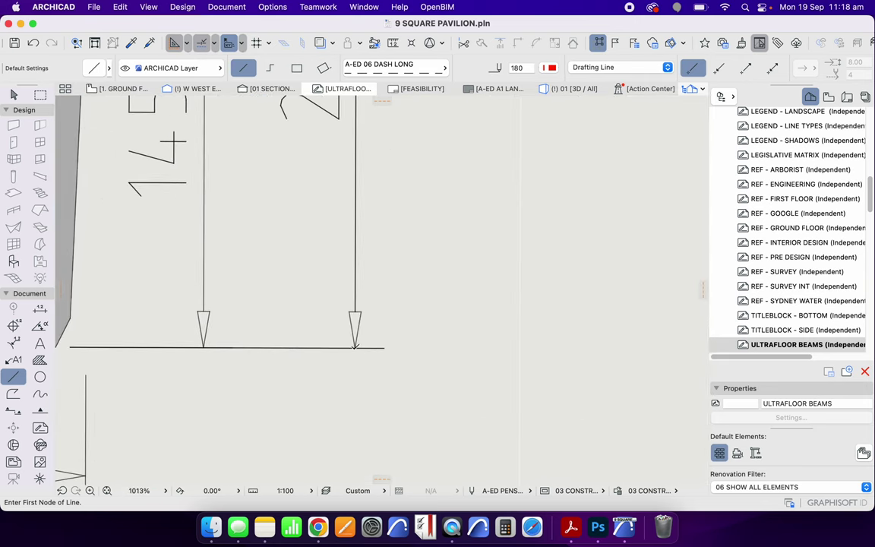
left_click(354, 346)
scroll(359, 366, "down", 5)
scroll(371, 219, "up", 5)
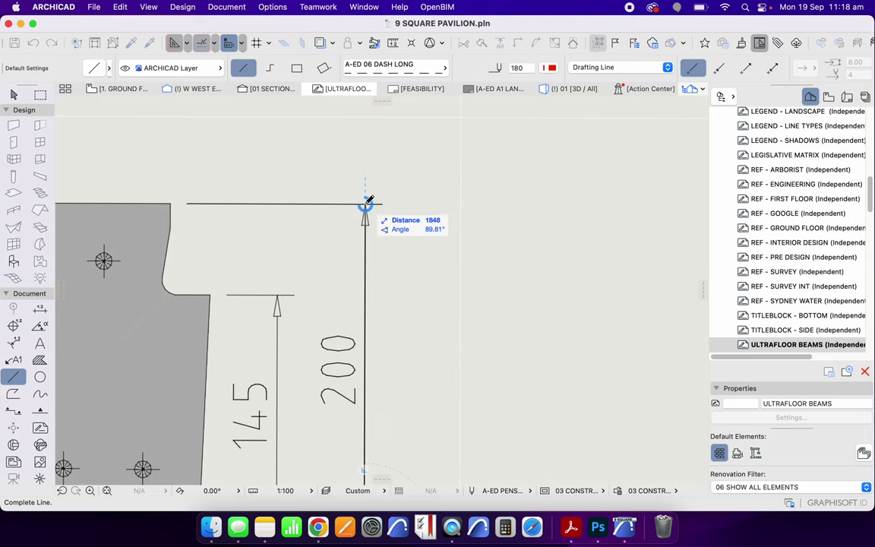
left_click(367, 200)
key("Escape")
Select all the exploded elements together with the original drawing in the worksheet.
scroll(344, 264, "down", 10)
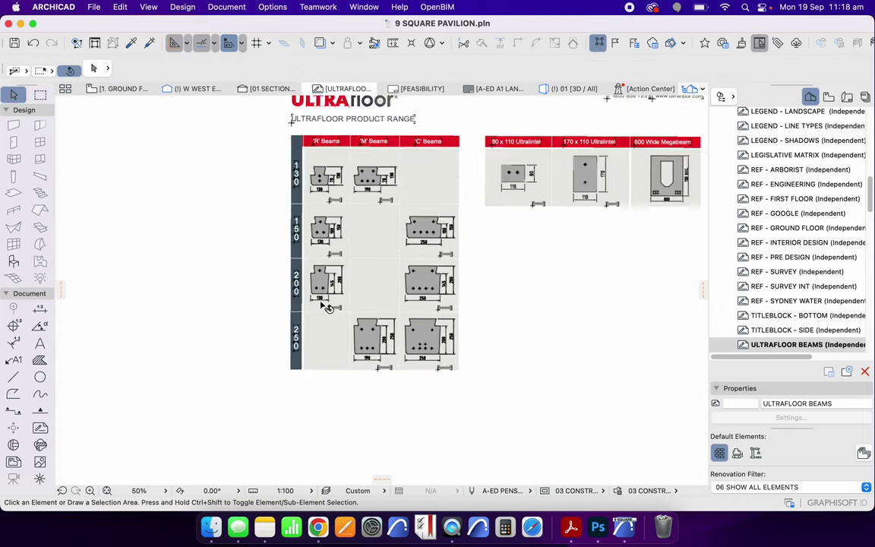
scroll(303, 250, "down", 10)
left_click(256, 197)
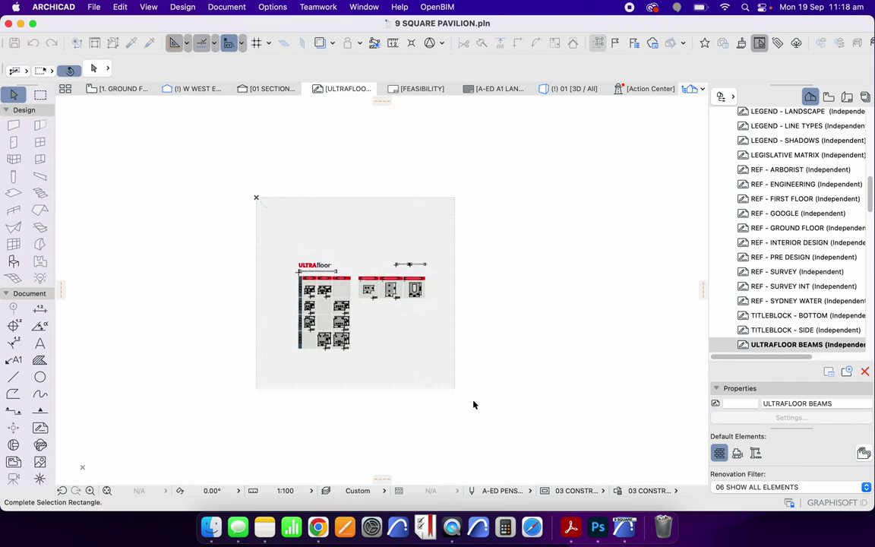
left_click(500, 410)
left_click(121, 9)
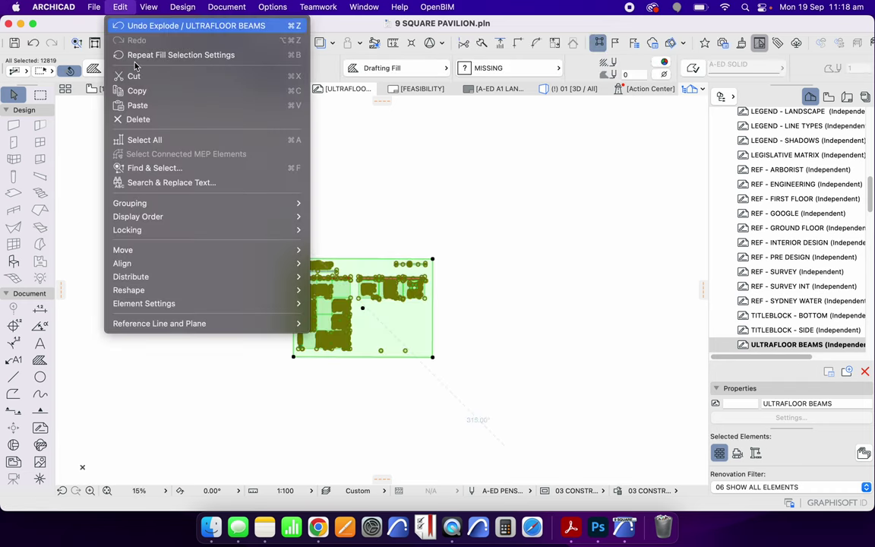
left_click(472, 234)
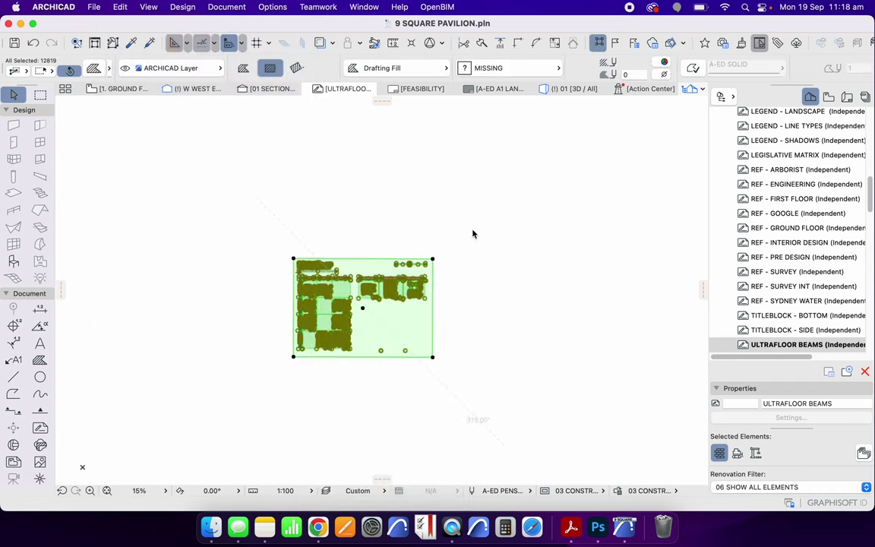
left_click(367, 180)
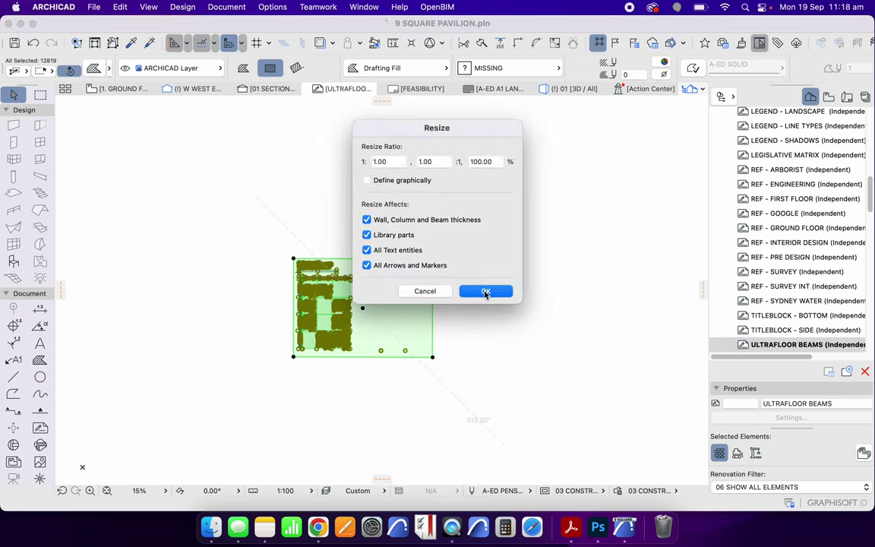
left_click(486, 291)
scroll(361, 307, "up", 5)
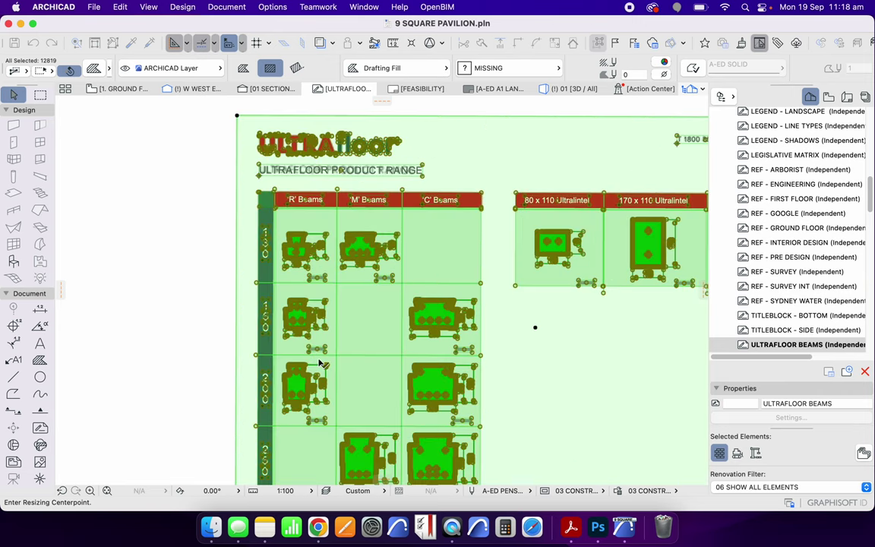
scroll(315, 402, "up", 10)
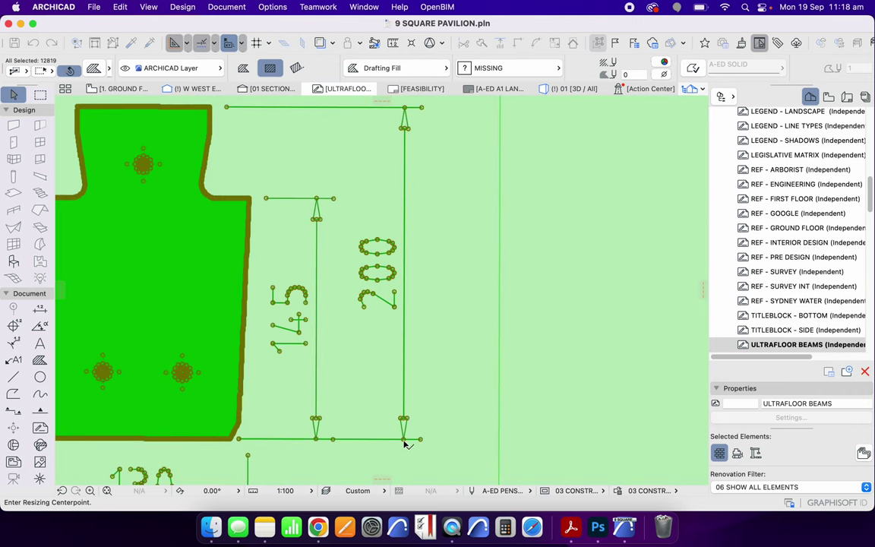
key("Escape")
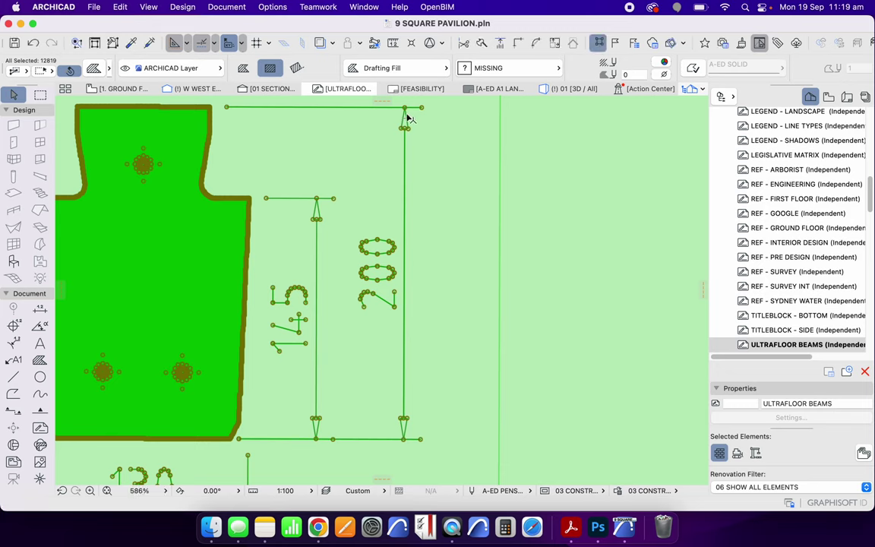
left_click(429, 421)
key("Escape")
Resize the selection graphically from the lower end of the 200 R beam's overall height dimension, setting that dimension's length to 200 mm.
left_click(120, 6)
mouse_move(189, 290)
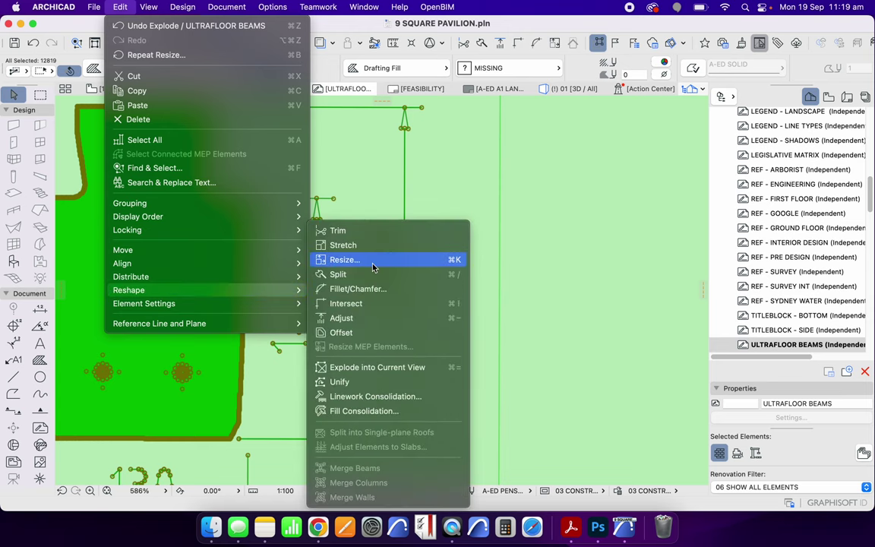
left_click(345, 260)
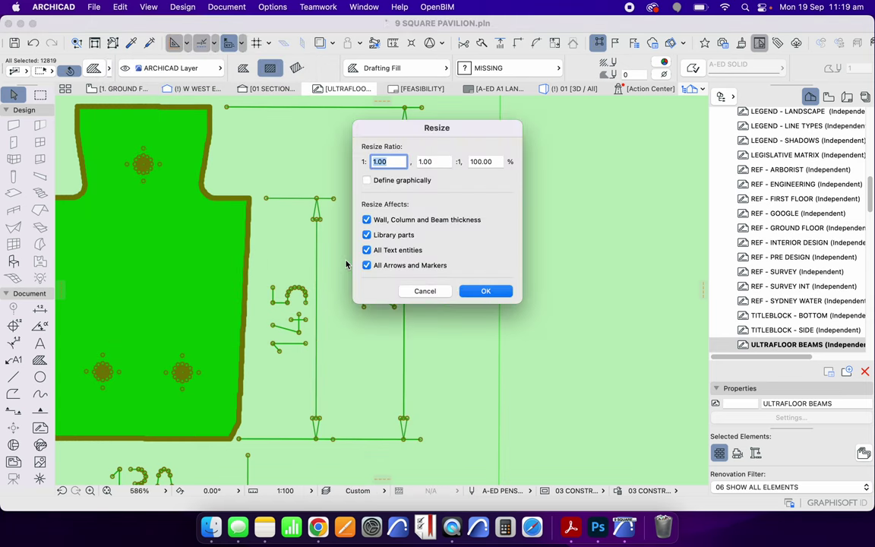
left_click(396, 182)
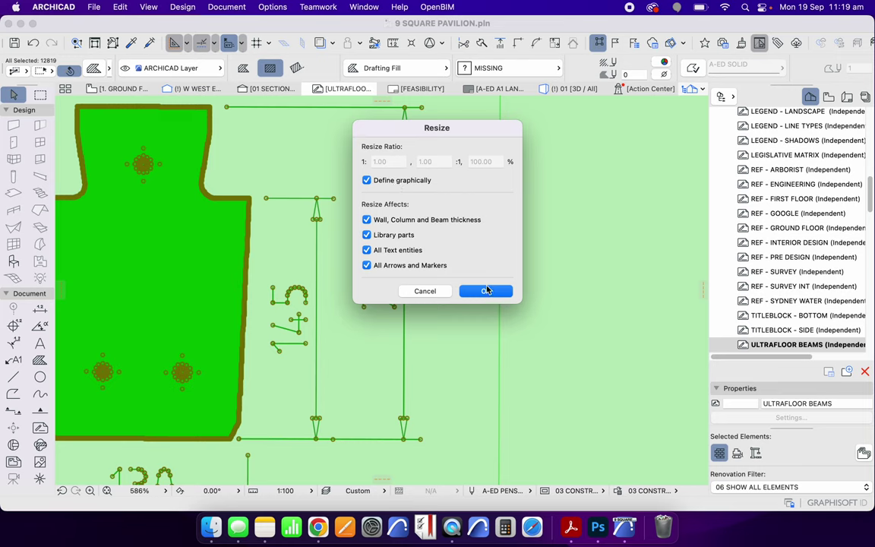
left_click(486, 290)
left_click(403, 438)
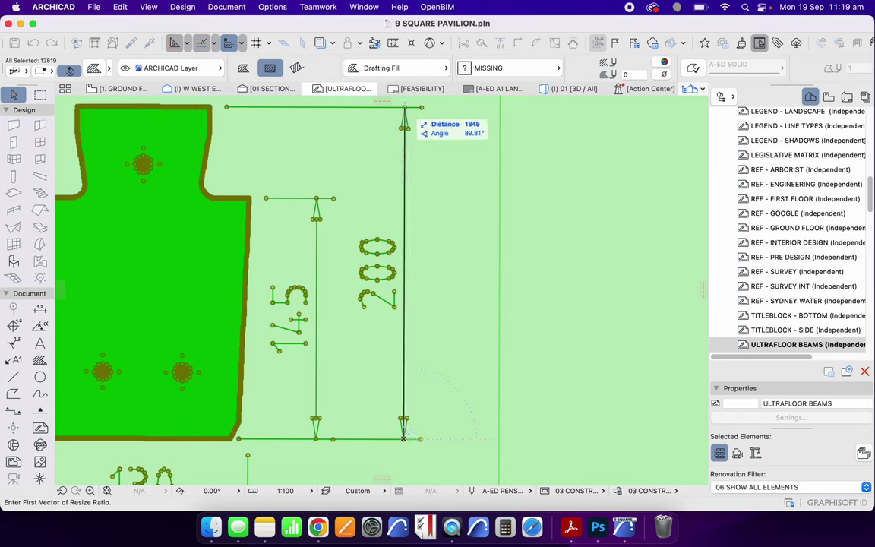
left_click(404, 108)
type("200")
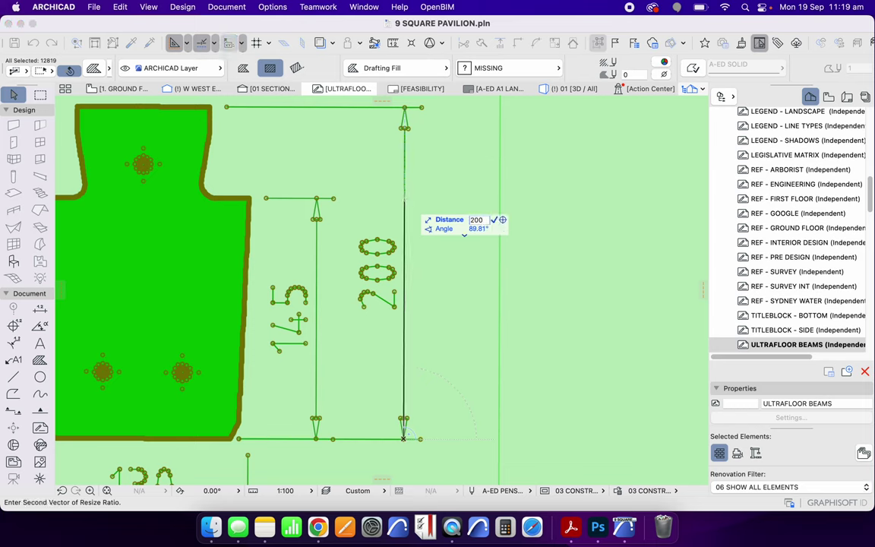
key("Return")
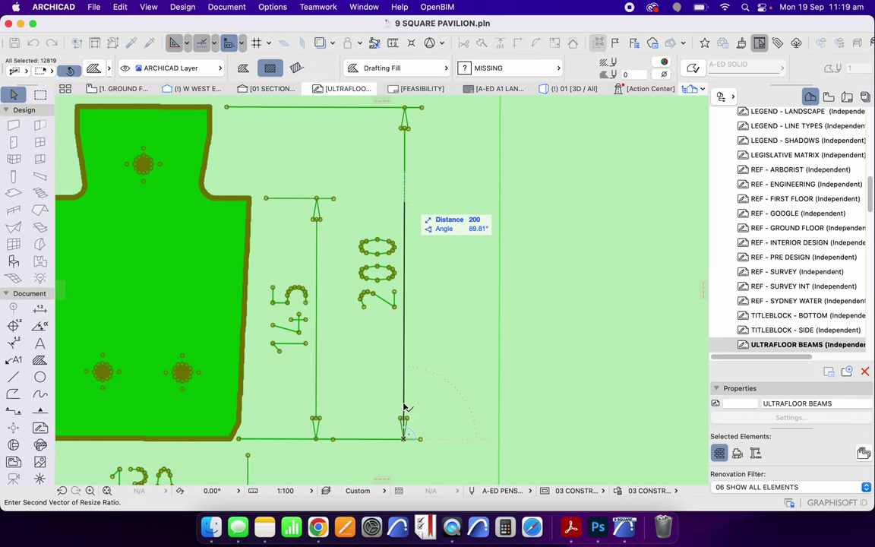
Confirm the 200 mm resize of the whole beam drawing at the dimension's end point, and clear the selection.
left_click(404, 439)
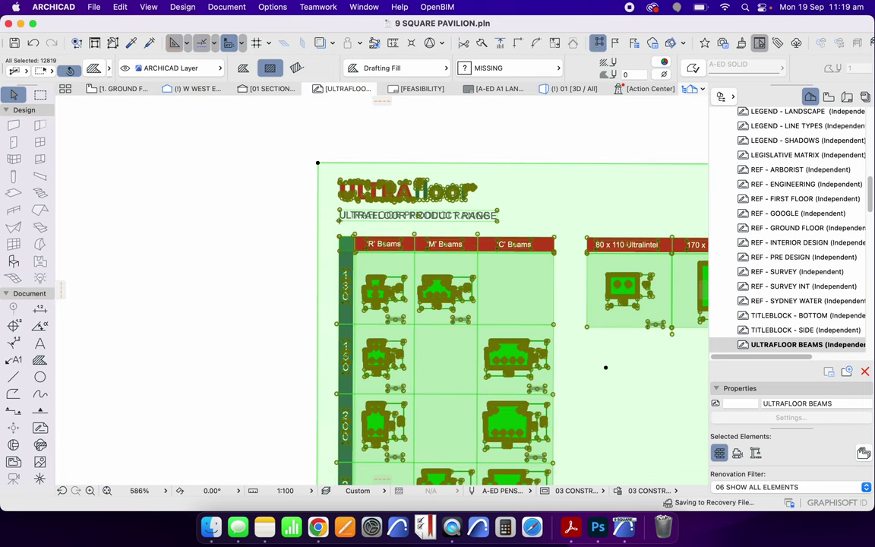
scroll(338, 247, "down", 1)
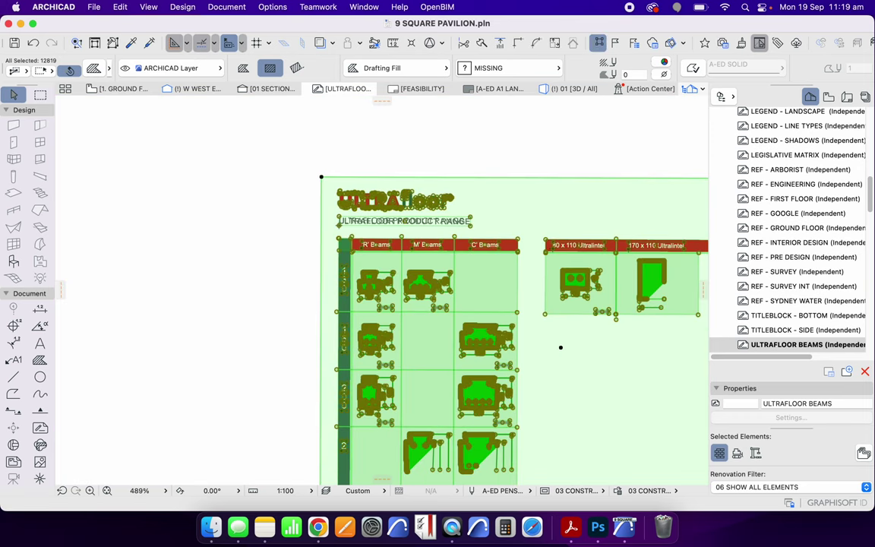
key("Escape")
Create a new independent worksheet named ULTRAFLOOR BEAMS - TRACE.
scroll(787, 228, "down", 3)
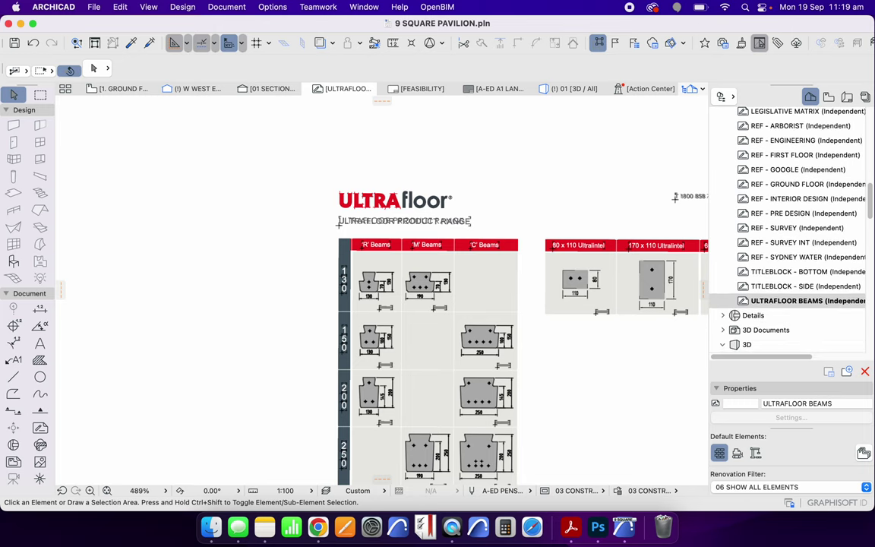
scroll(787, 228, "up", 4)
scroll(801, 228, "up", 5)
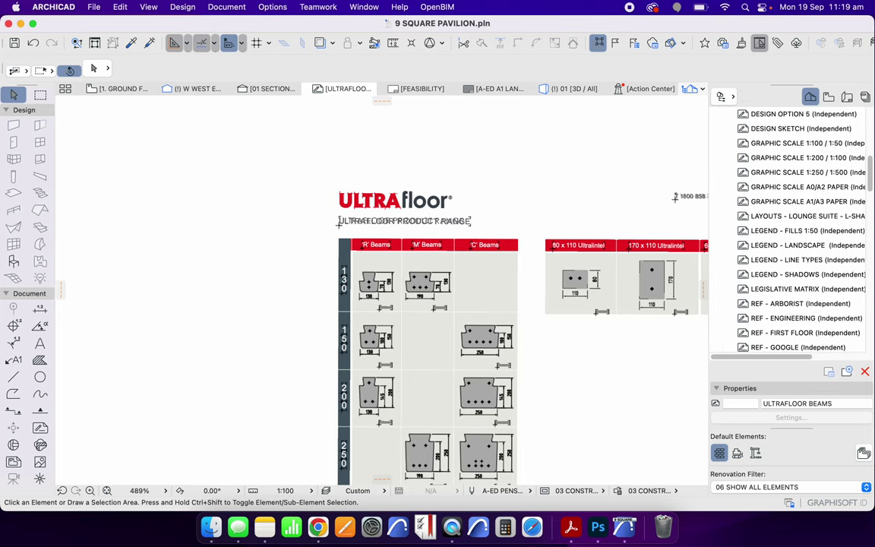
right_click(757, 249)
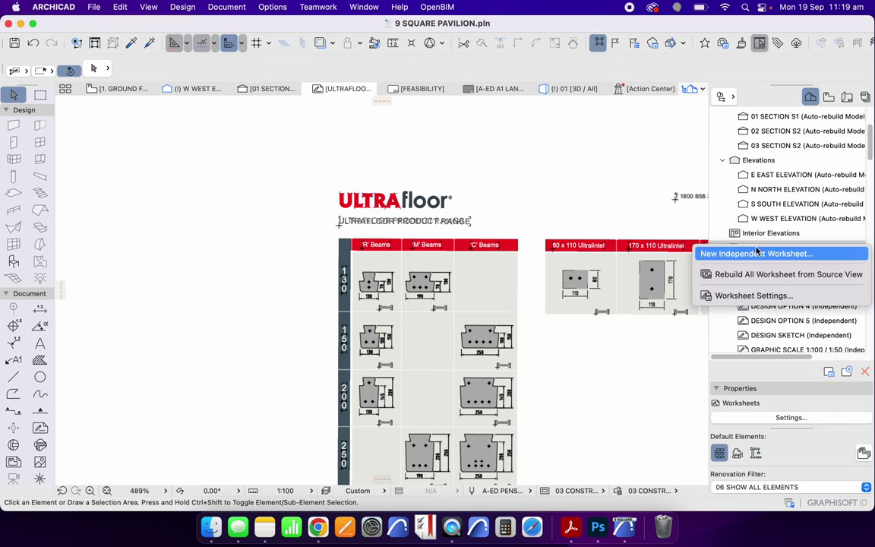
left_click(757, 255)
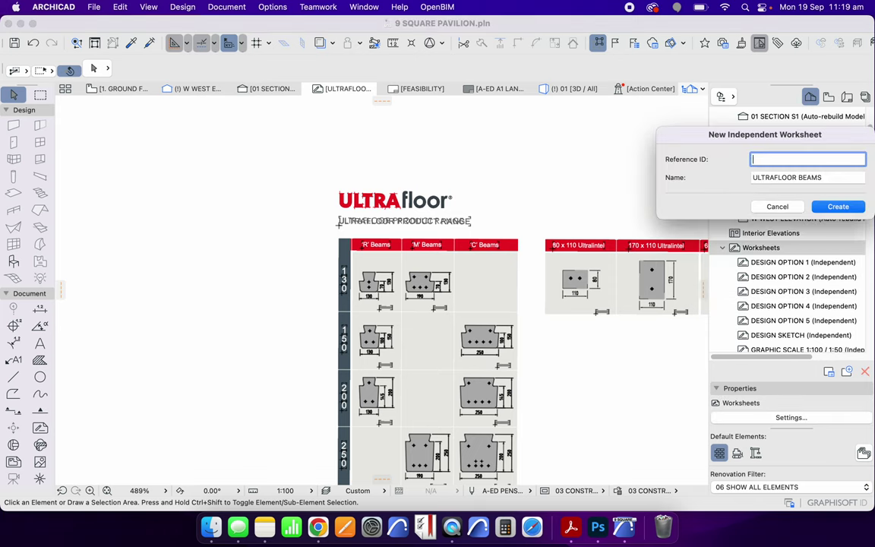
left_click(832, 176)
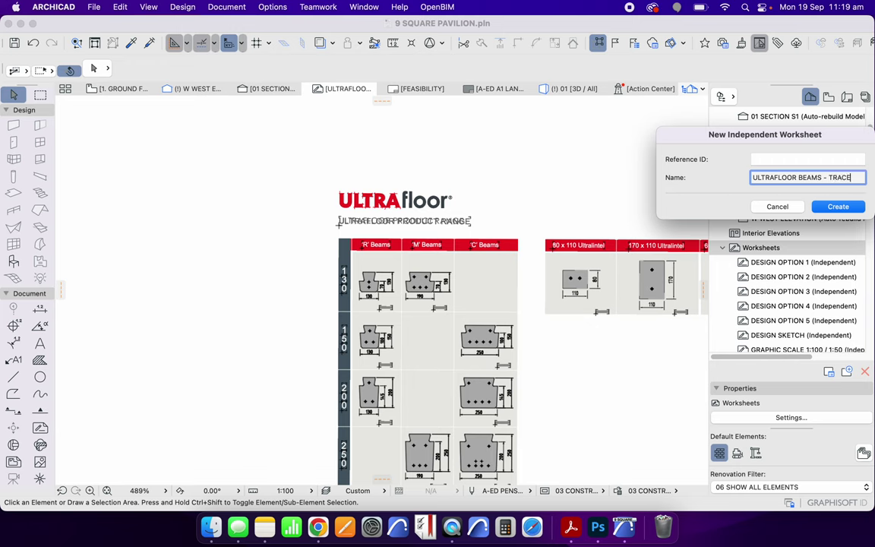
left_click(838, 206)
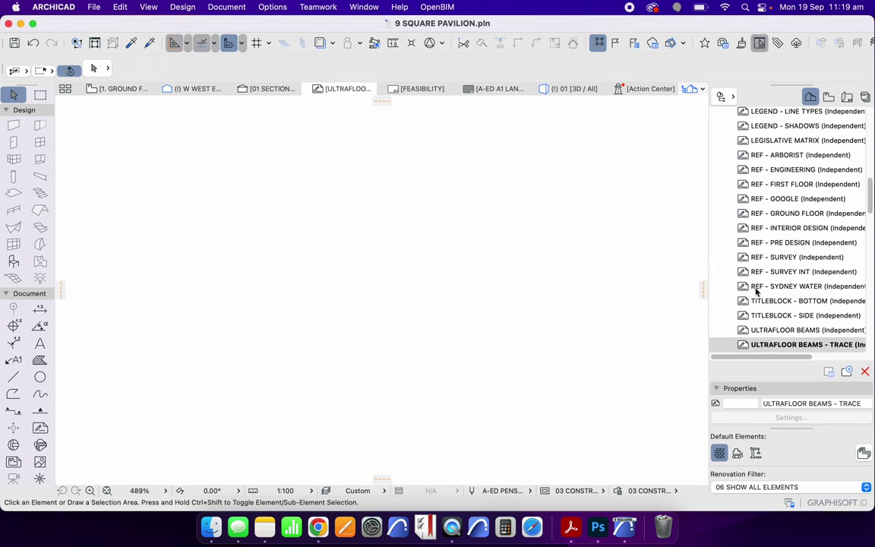
Turn on tracing and show the ULTRAFLOOR BEAMS worksheet as the trace reference in the new worksheet.
left_click(319, 42)
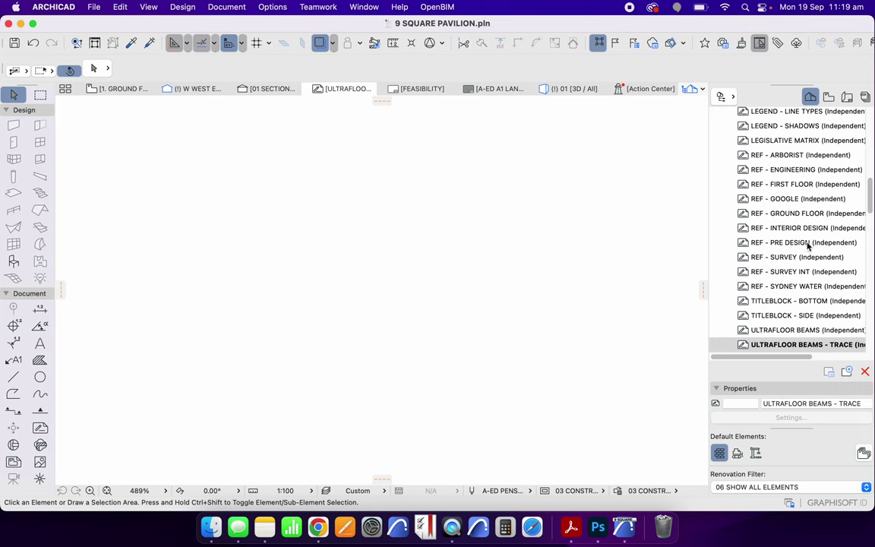
scroll(817, 249, "down", 1)
scroll(816, 249, "down", 1)
right_click(790, 305)
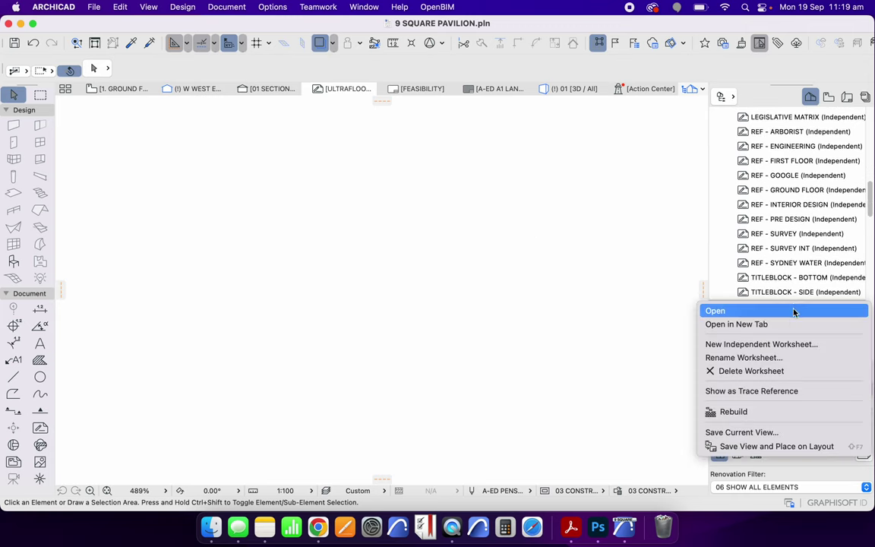
left_click(783, 391)
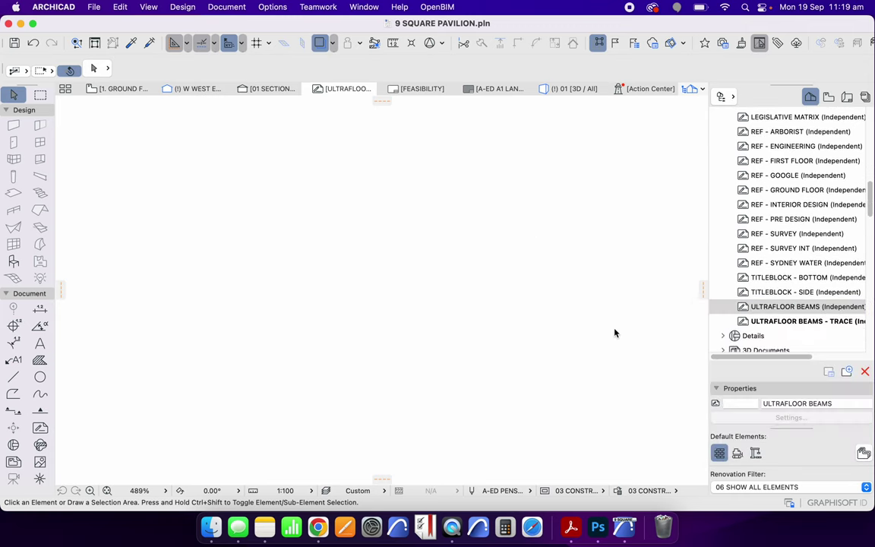
Examine the 200 R beam's outline, hatching and rounded notch in the trace reference.
scroll(390, 343, "down", 2)
scroll(357, 228, "up", 10)
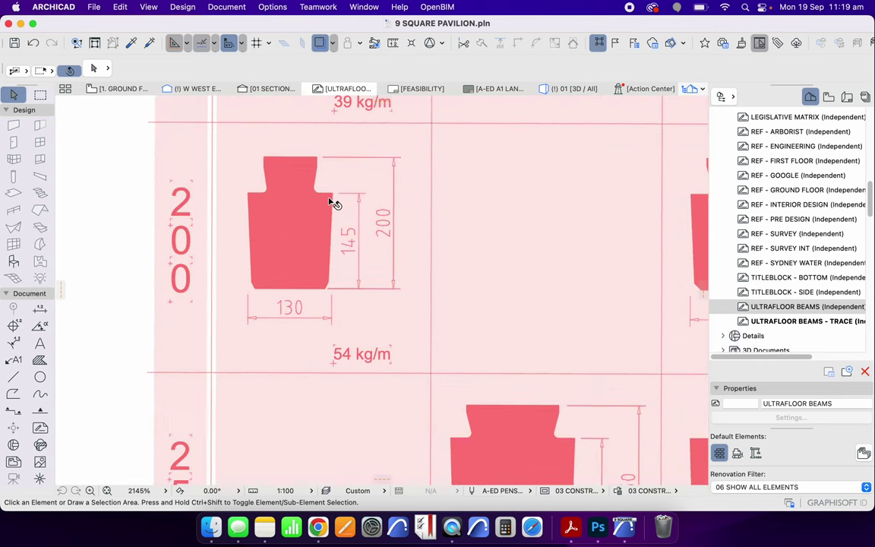
scroll(288, 205, "up", 3)
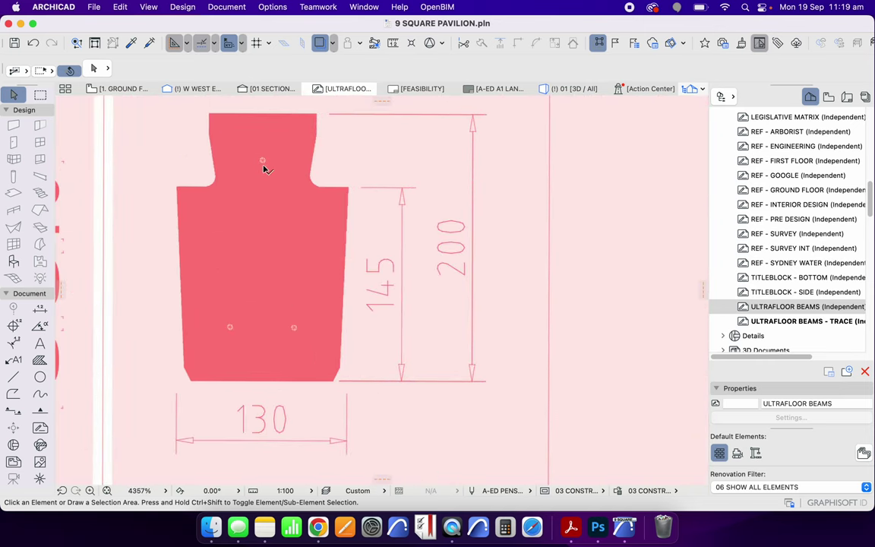
scroll(281, 171, "up", 2)
scroll(332, 242, "down", 10)
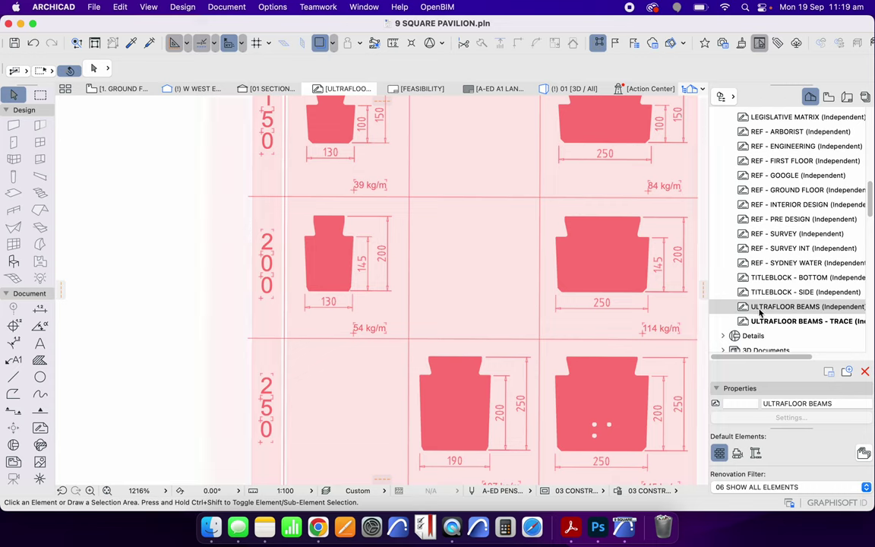
scroll(326, 216, "up", 9)
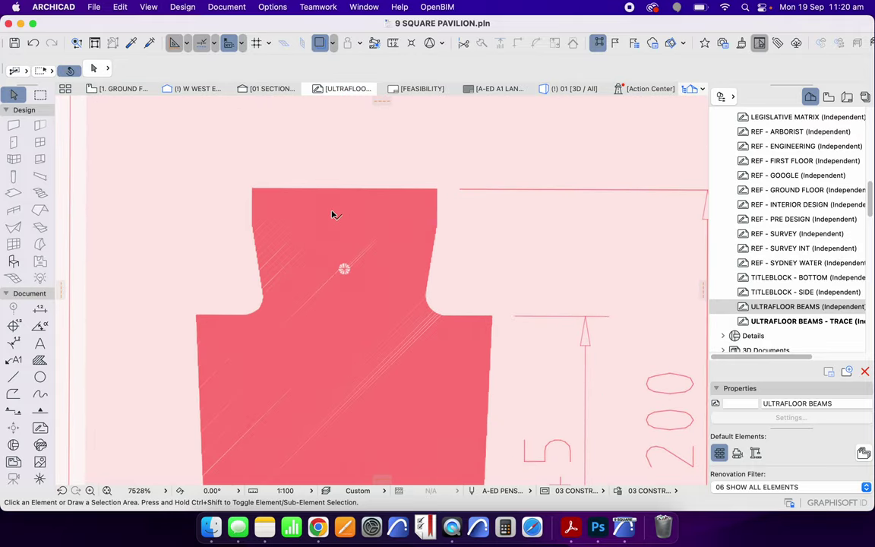
scroll(195, 317, "up", 9)
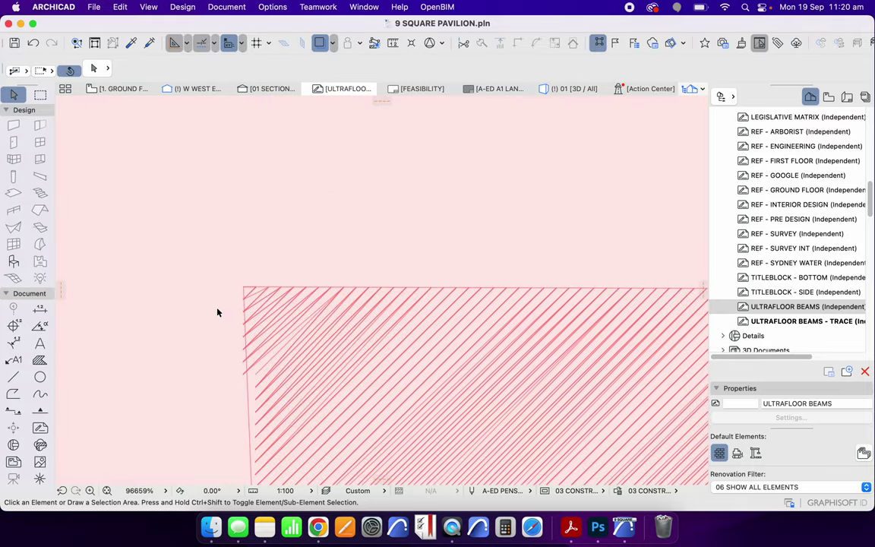
scroll(218, 314, "down", 5)
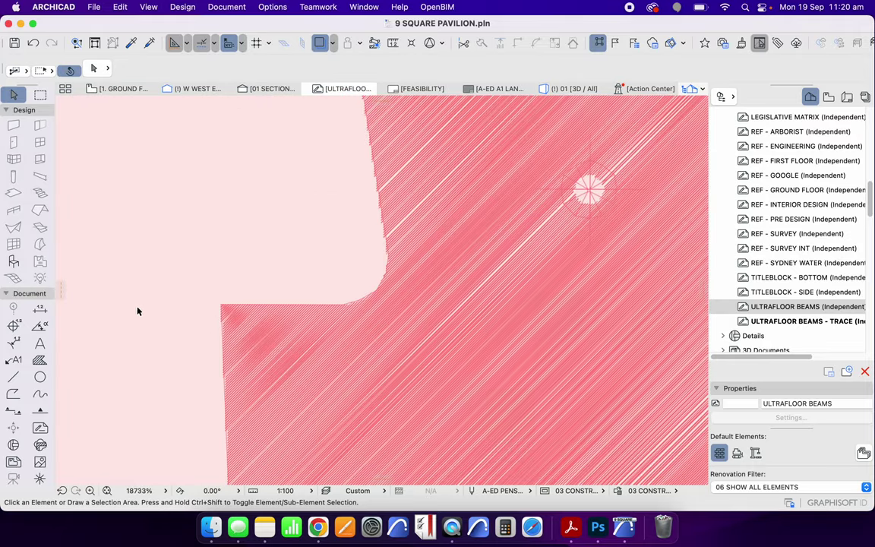
Activate the Fill tool and display the trace reference in its original color.
left_click(40, 361)
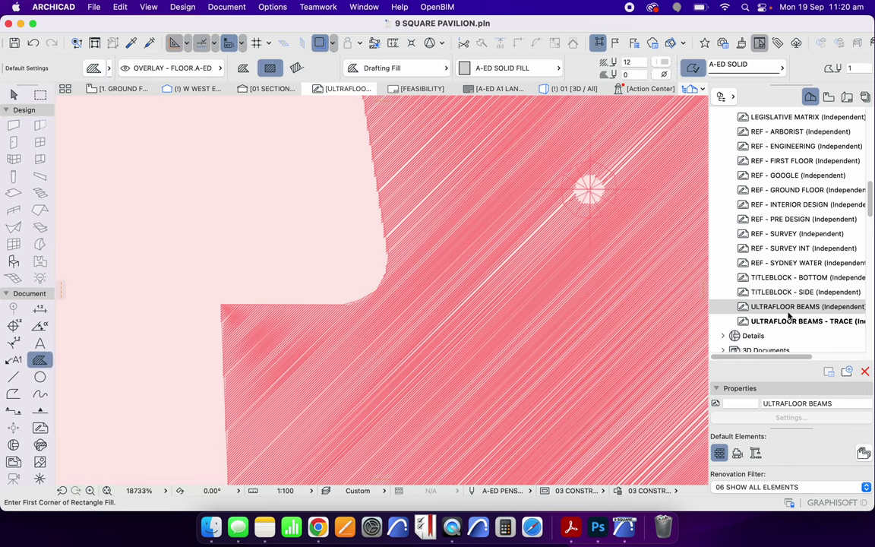
left_click(331, 44)
left_click(378, 243)
left_click_drag(378, 245, 378, 244)
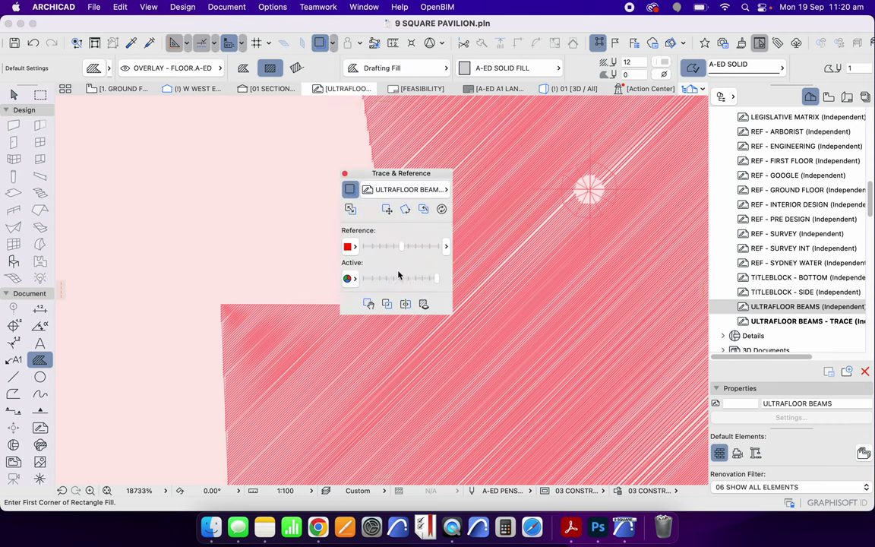
left_click(352, 251)
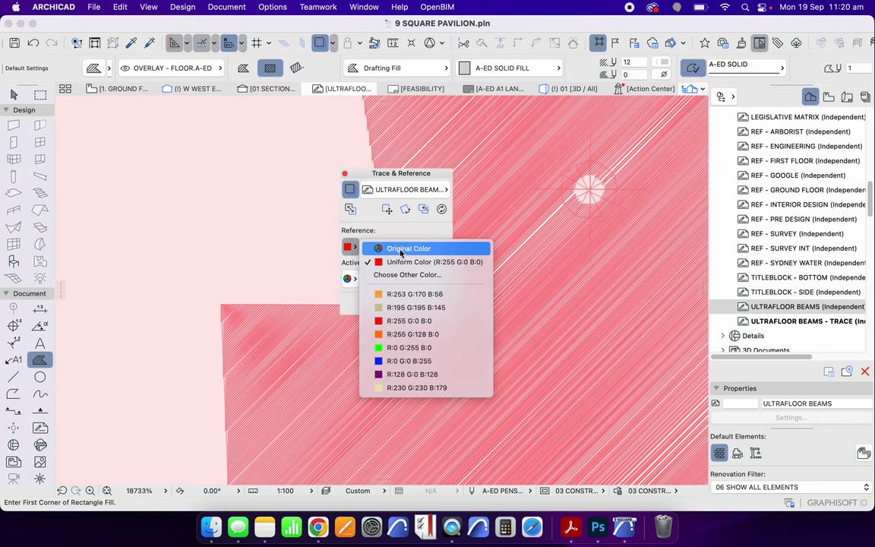
left_click(364, 248)
left_click(345, 174)
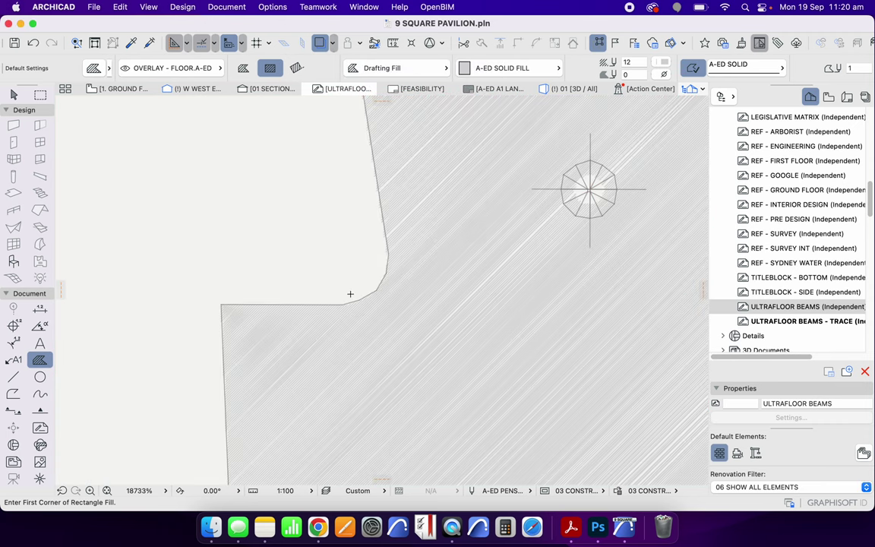
Trace the 200 R beam's left shoulder with a fill polygon, bridging the rounded notch with a straight edge to the base of the neck.
scroll(349, 295, "down", 10)
scroll(313, 276, "up", 5)
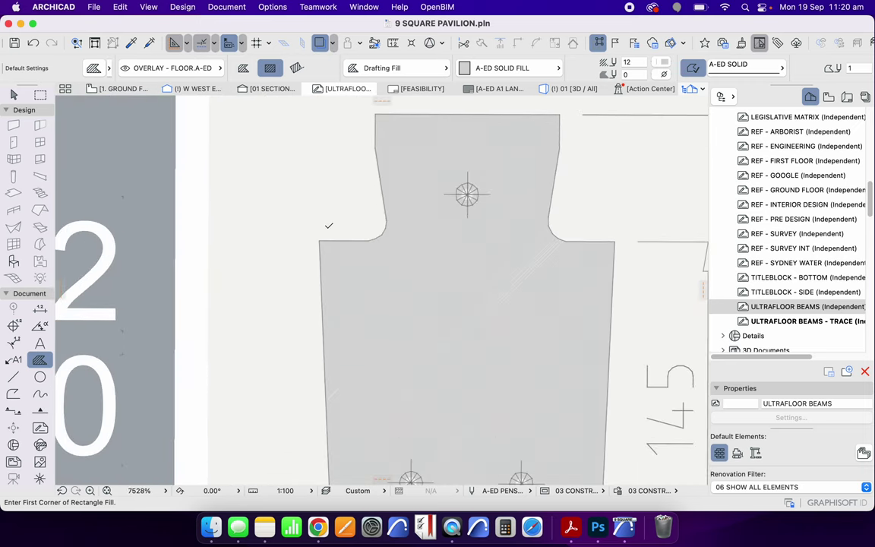
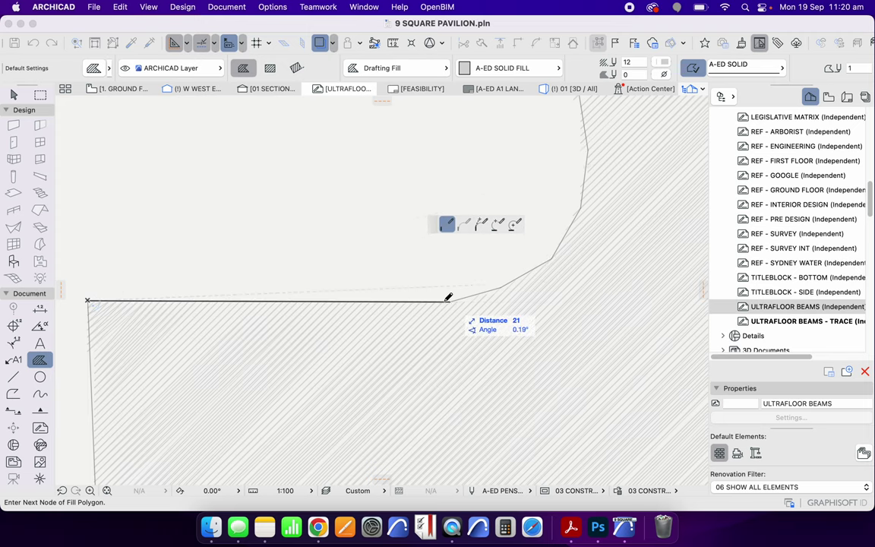
scroll(456, 295, "up", 5)
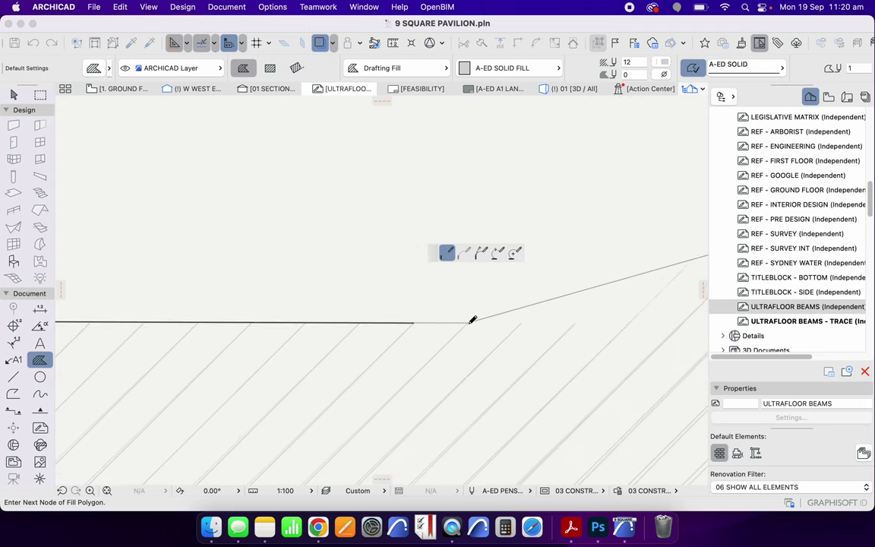
left_click(468, 322)
scroll(471, 369, "down", 5)
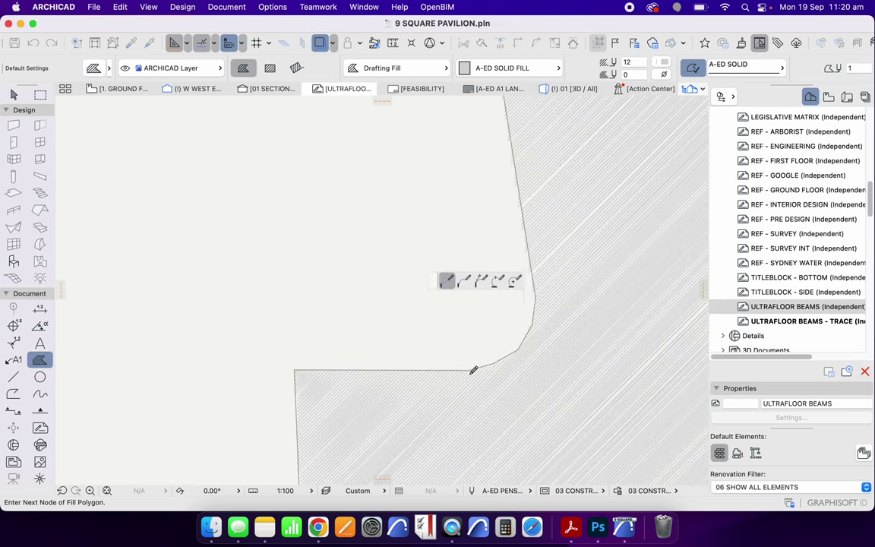
scroll(531, 312, "up", 5)
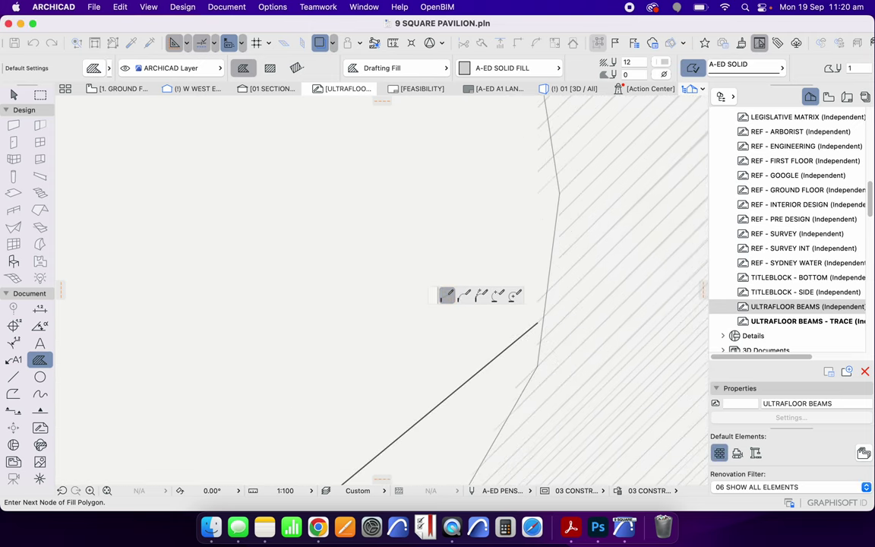
left_click(560, 192)
scroll(562, 323, "down", 8)
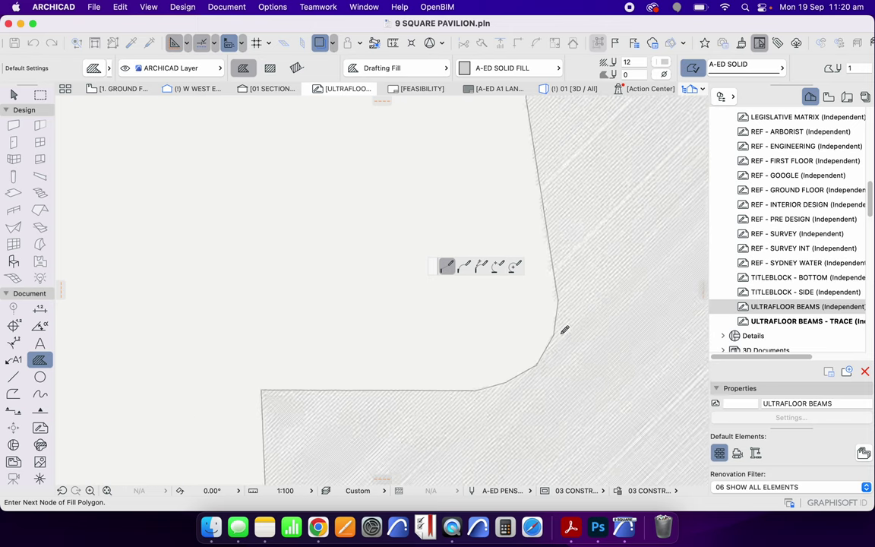
Continue the fill polygon up the left side of the 200 R beam's neck, through its bend, to the upper-left corner.
scroll(564, 250, "up", 7)
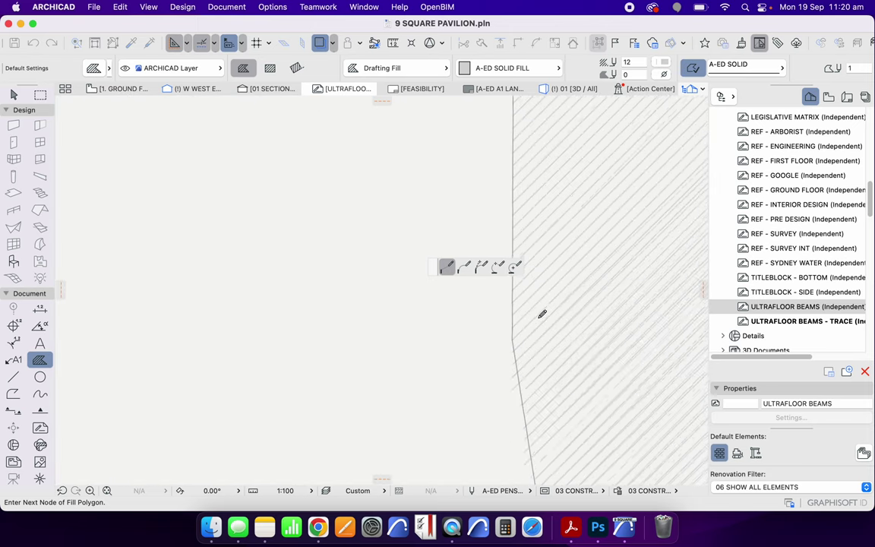
scroll(494, 354, "up", 3)
left_click(508, 348)
scroll(508, 350, "down", 5)
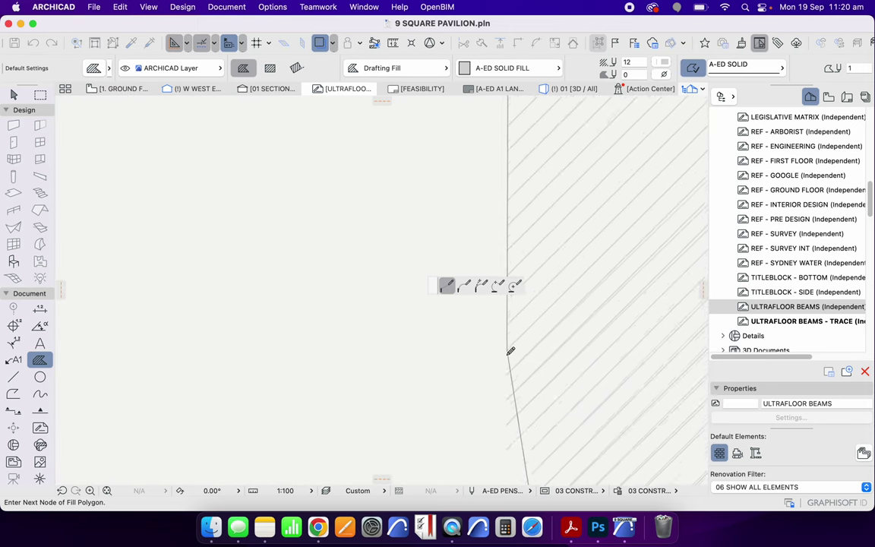
scroll(573, 300, "down", 2)
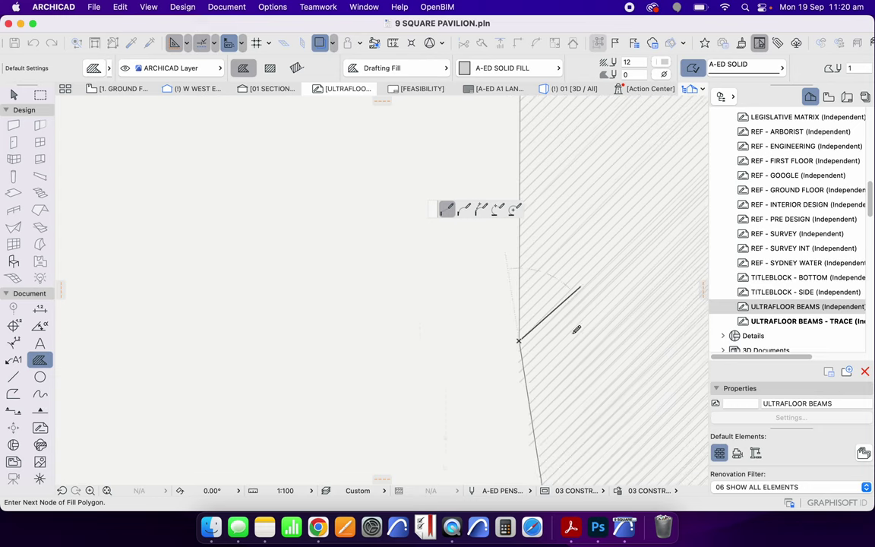
scroll(575, 289, "down", 3)
scroll(557, 161, "up", 3)
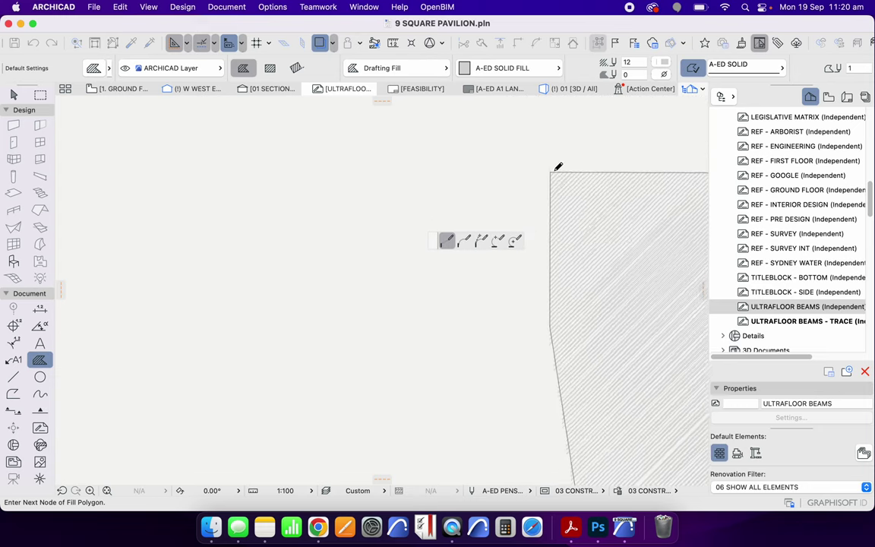
left_click(347, 175)
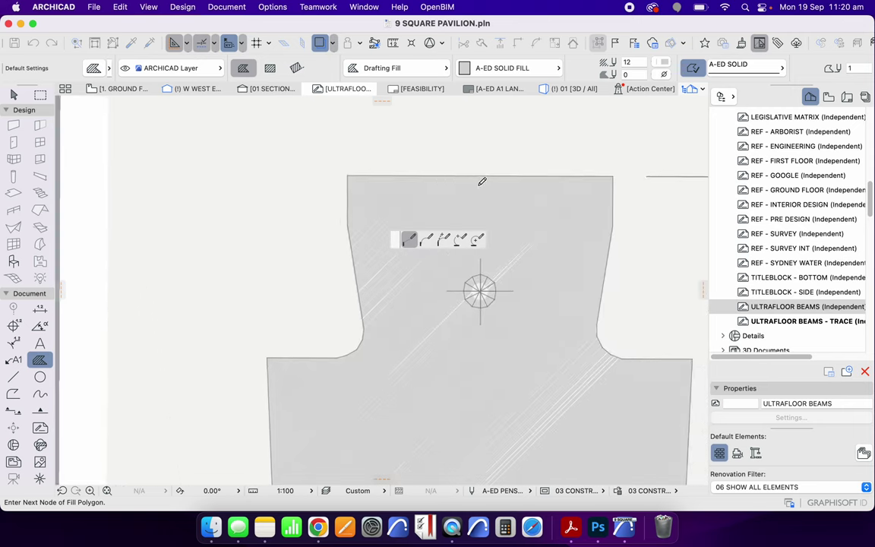
Trace the neck's top edge to its upper-right corner and down the short vertical edge to the right-hand bend.
scroll(652, 180, "up", 5)
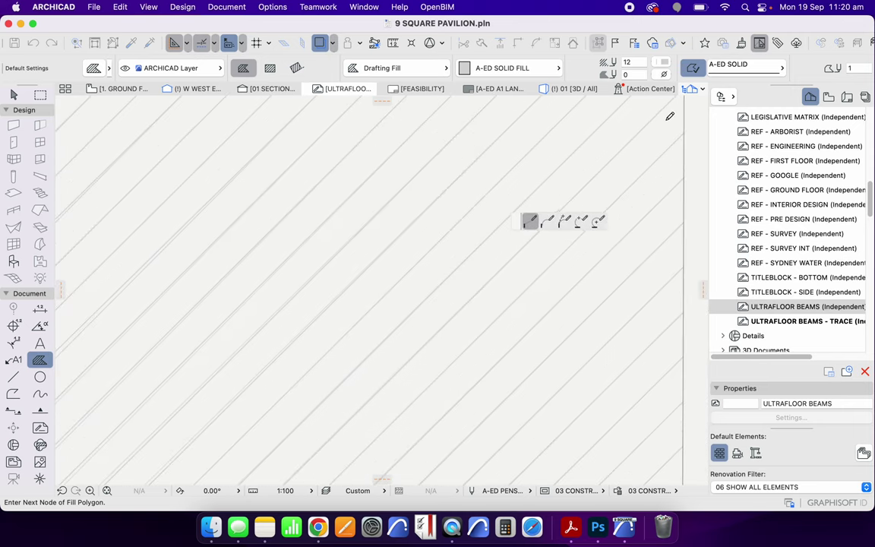
scroll(629, 281, "down", 2)
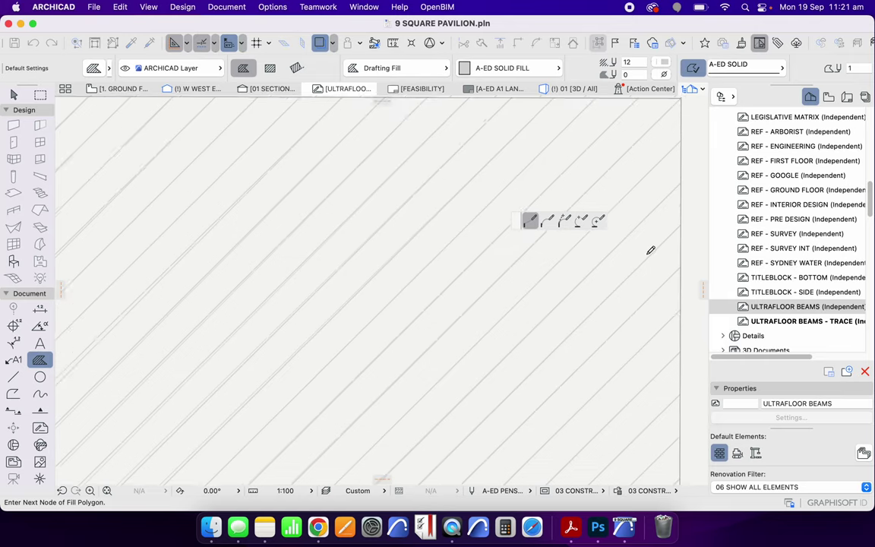
left_click(679, 117)
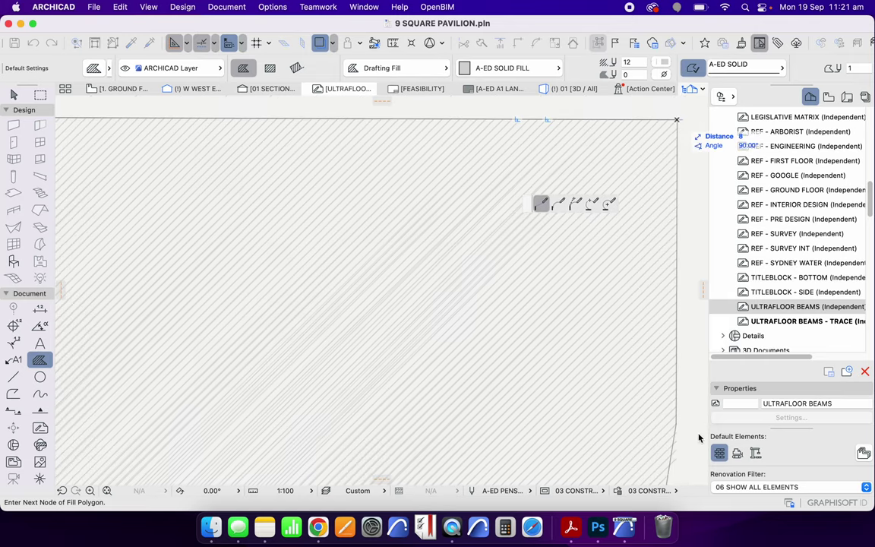
scroll(683, 421, "up", 5)
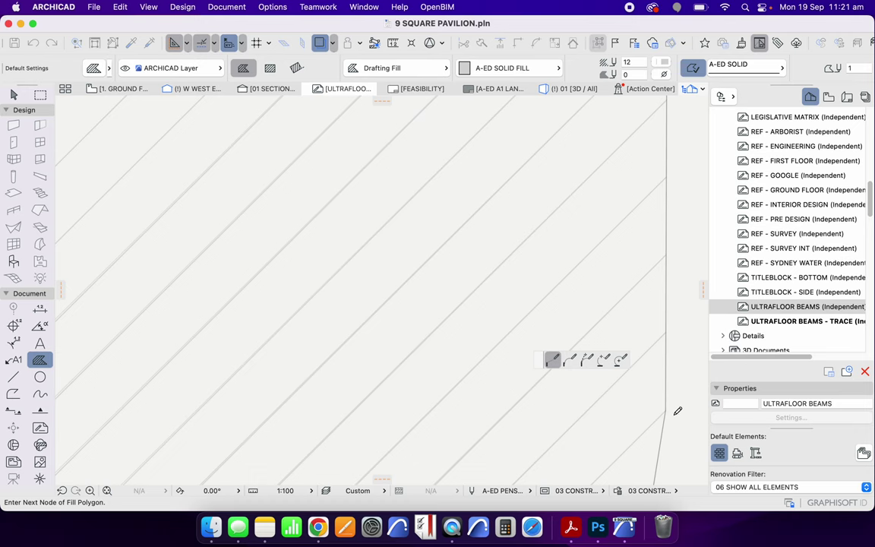
scroll(477, 238, "down", 2)
scroll(476, 239, "right", 2)
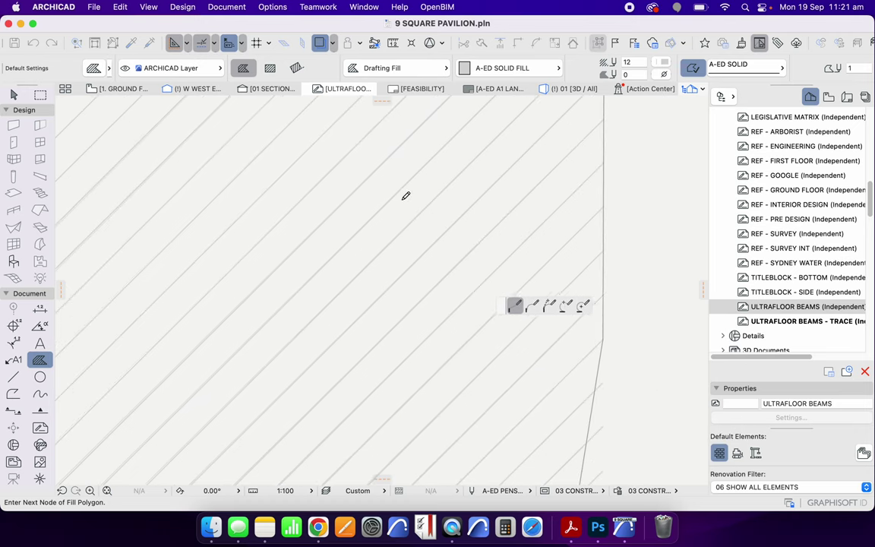
scroll(397, 205, "down", 8)
scroll(398, 316, "up", 1)
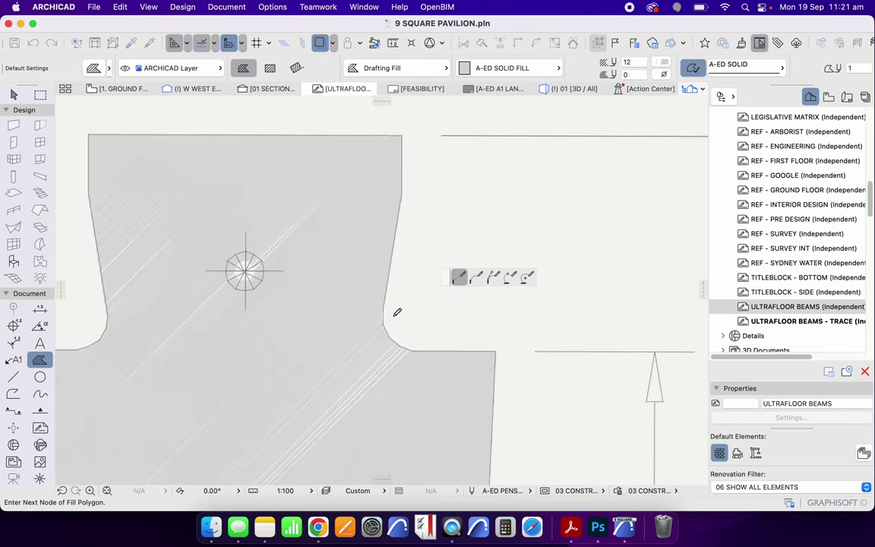
Trace the neck's tapered right side to its base and bridge the rounded notch with a straight edge to the right shoulder.
scroll(391, 308, "up", 4)
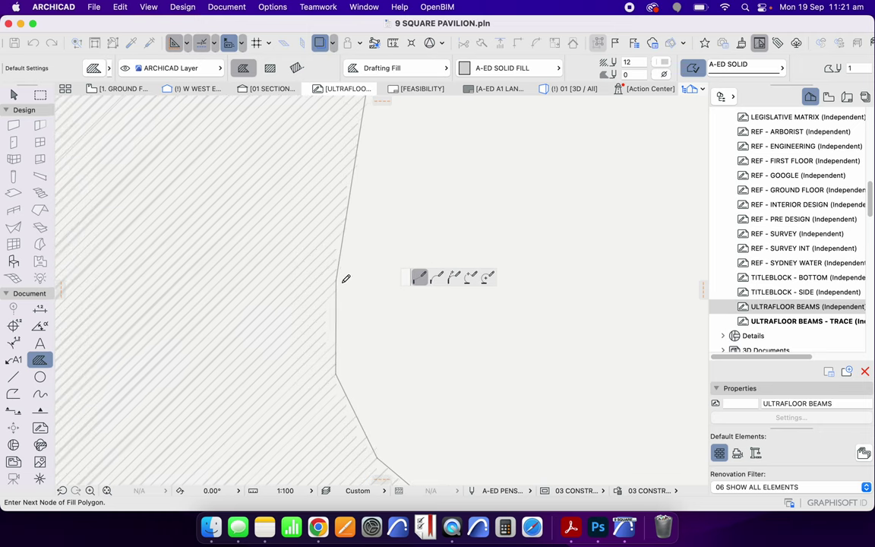
scroll(343, 282, "up", 3)
left_click(325, 275)
scroll(311, 236, "down", 1)
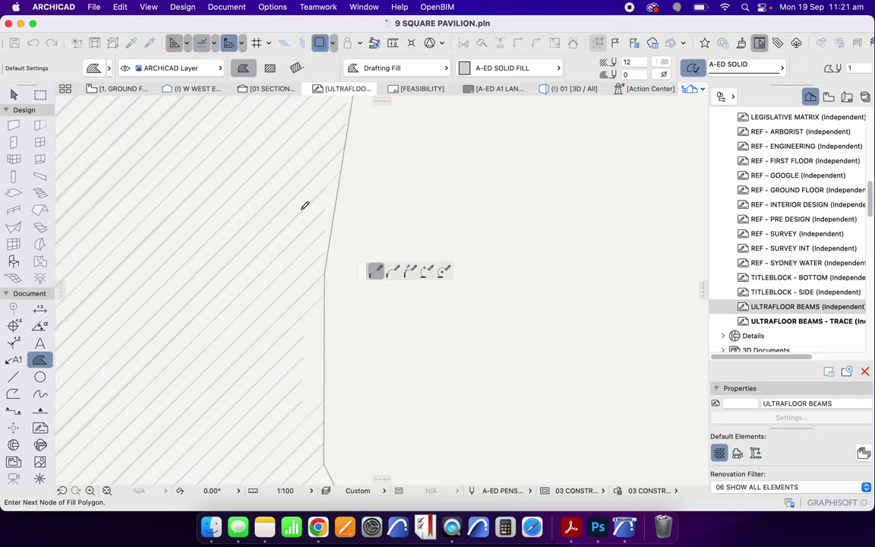
scroll(300, 207, "down", 3)
scroll(376, 295, "up", 3)
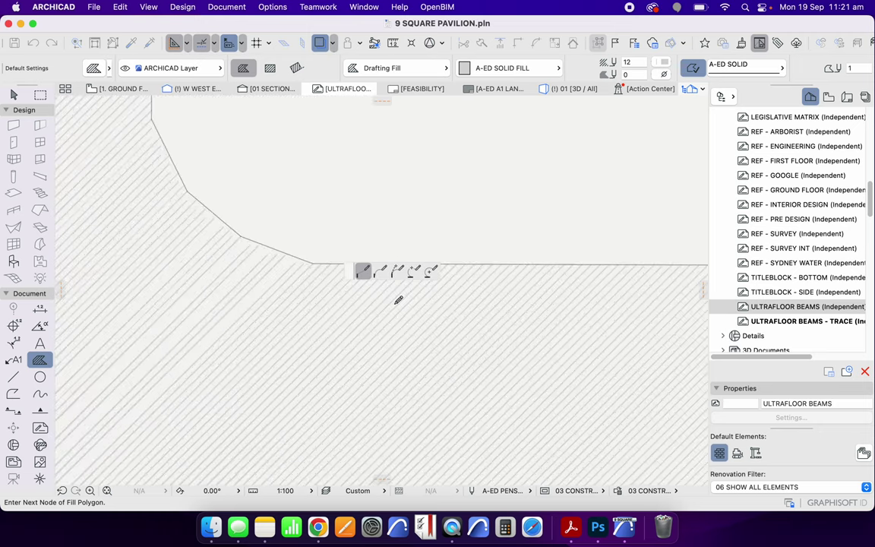
left_click(282, 243)
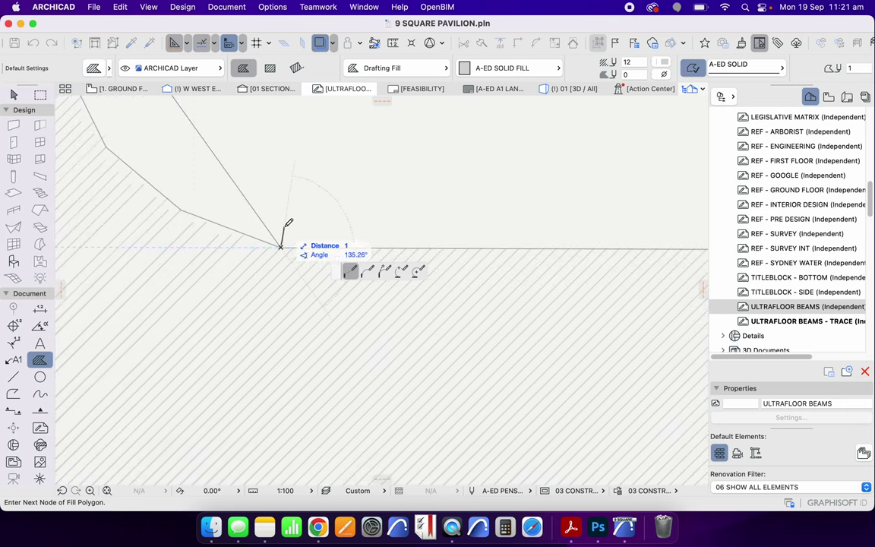
Trace the beam's right shoulder, long tapered side and lower-right chamfer down to the base.
scroll(287, 228, "down", 3)
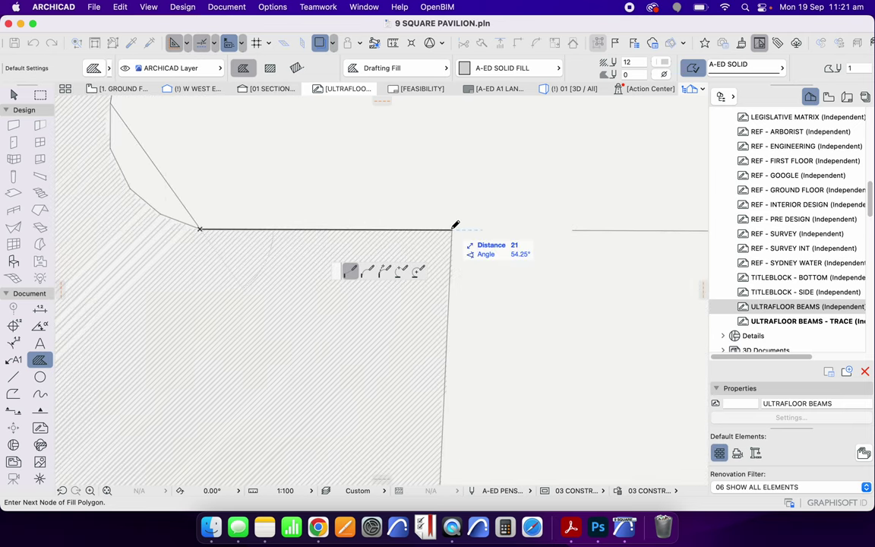
scroll(457, 226, "up", 3)
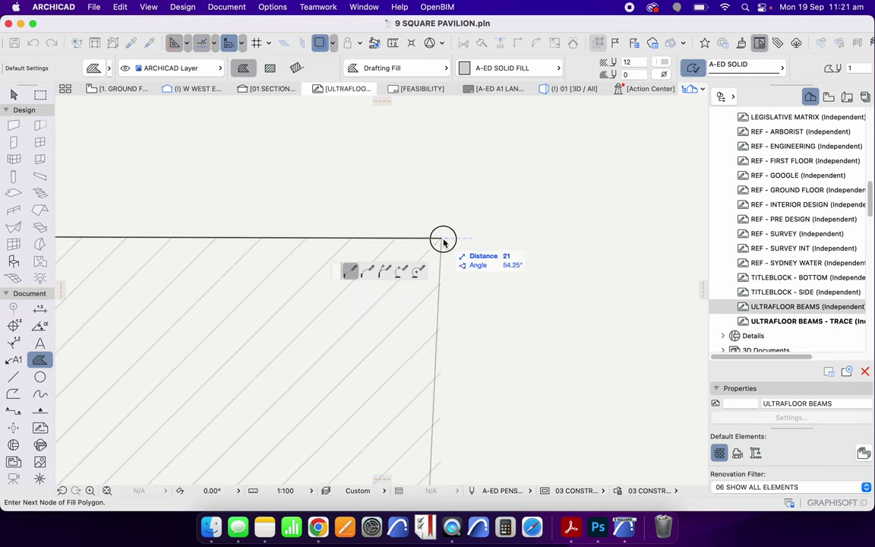
scroll(448, 228, "down", 5)
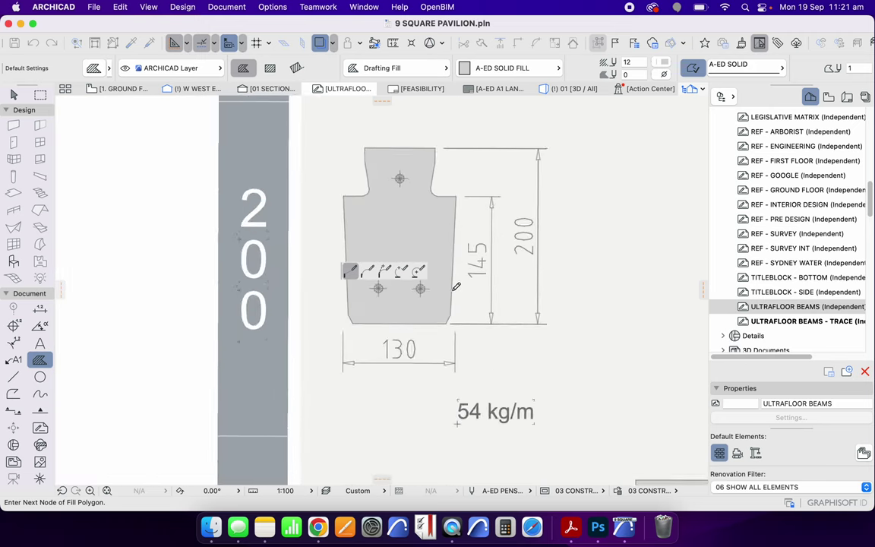
scroll(456, 286, "up", 5)
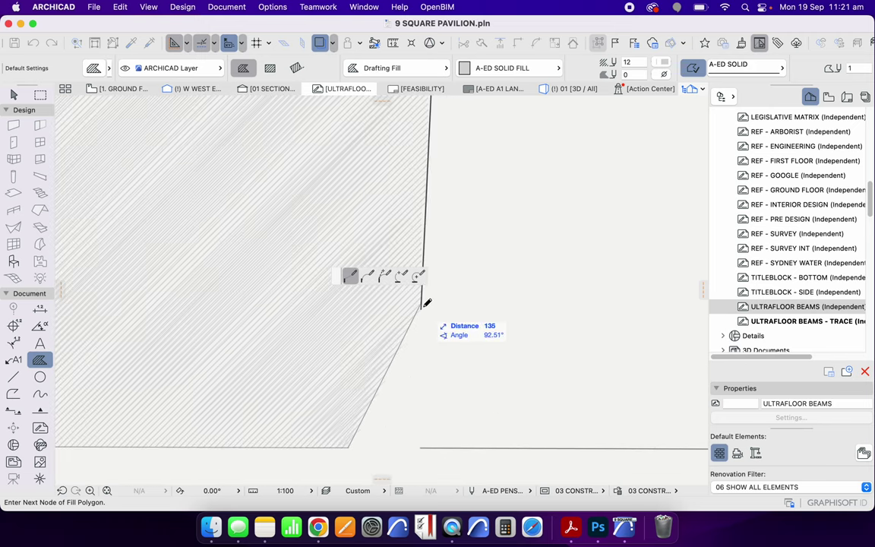
left_click(422, 308)
scroll(351, 444, "up", 2)
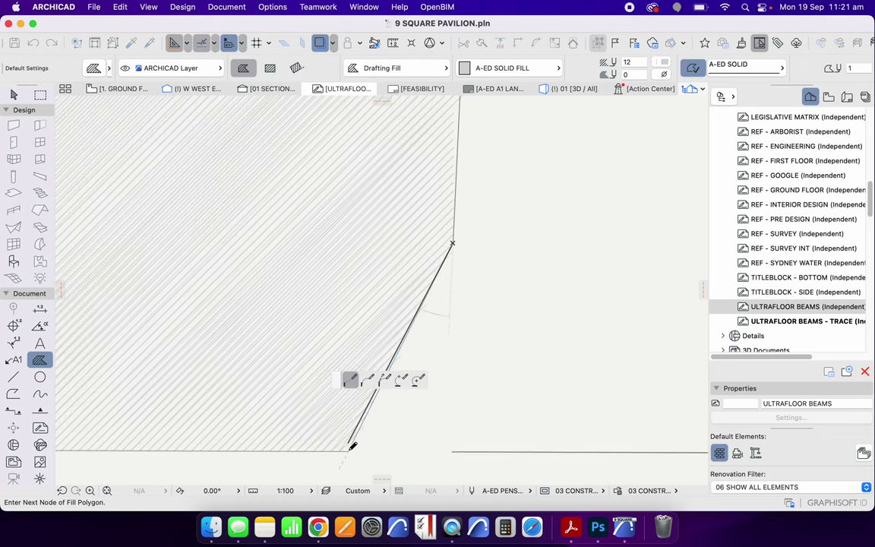
left_click(348, 450)
Trace the beam's base, lower-left chamfer and left side, closing the fill polygon at the left shoulder's outer corner.
scroll(355, 447, "down", 7)
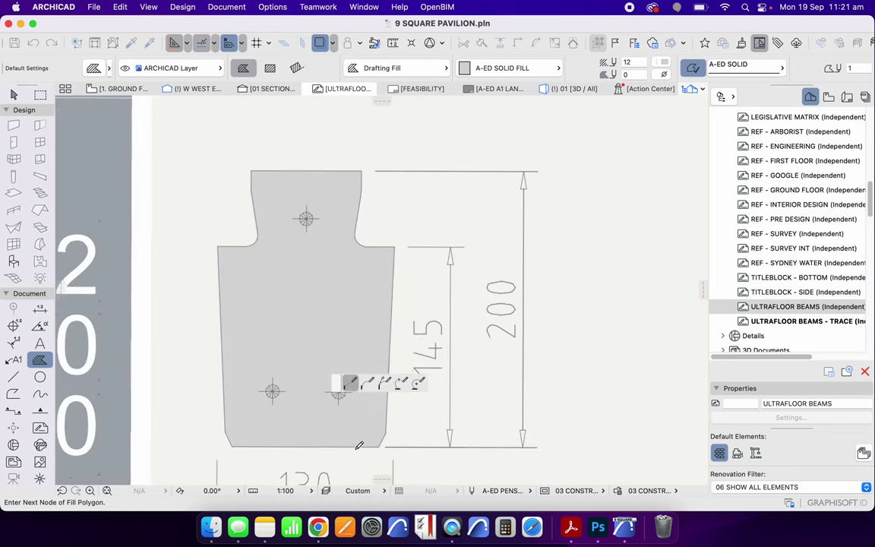
scroll(261, 446, "up", 5)
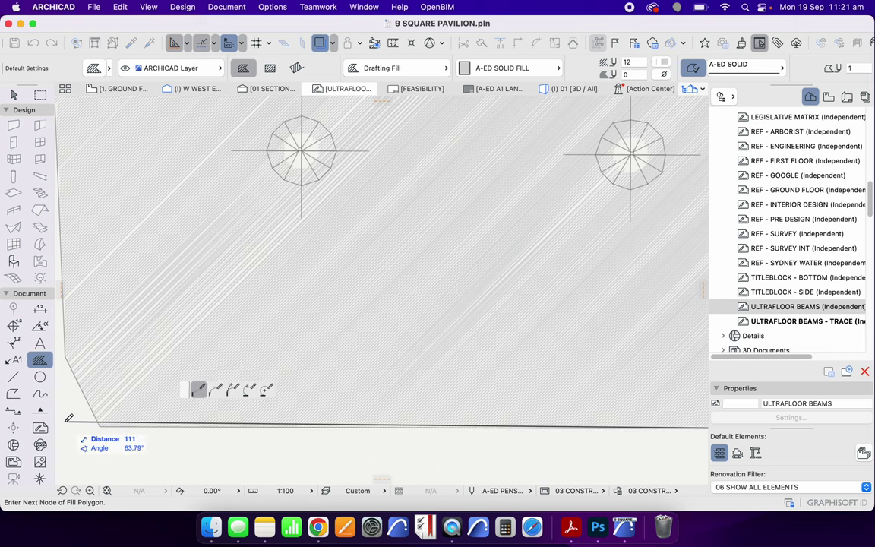
scroll(107, 429, "up", 4)
left_click(256, 444)
scroll(264, 443, "down", 5)
scroll(205, 327, "up", 3)
scroll(246, 385, "up", 3)
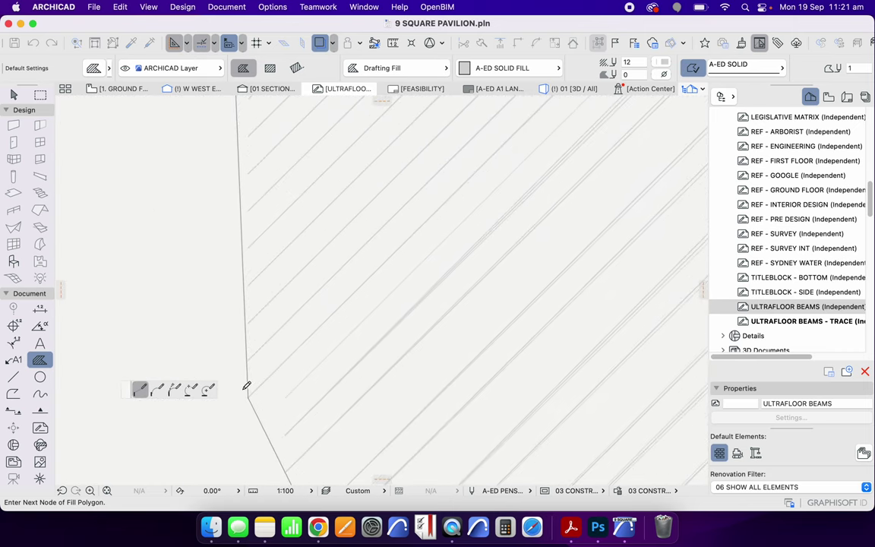
scroll(299, 414, "down", 6)
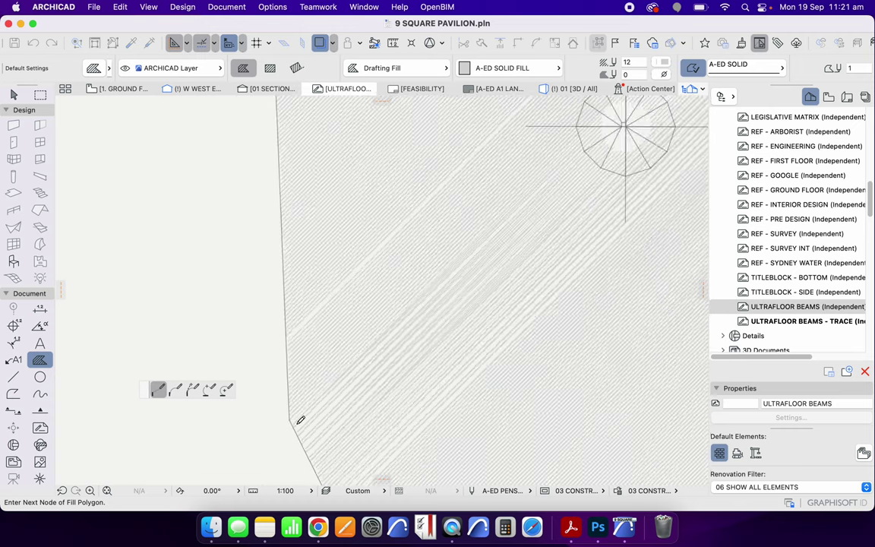
scroll(286, 114, "up", 5)
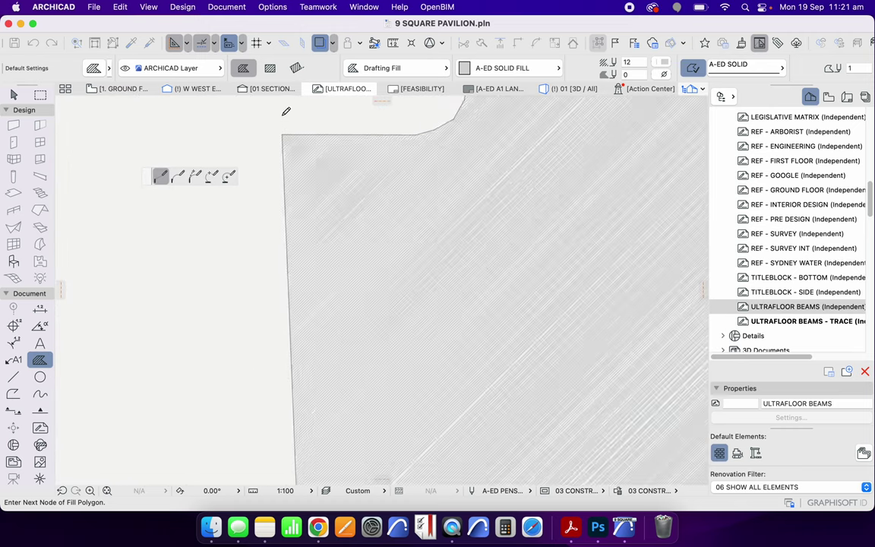
left_click(282, 174)
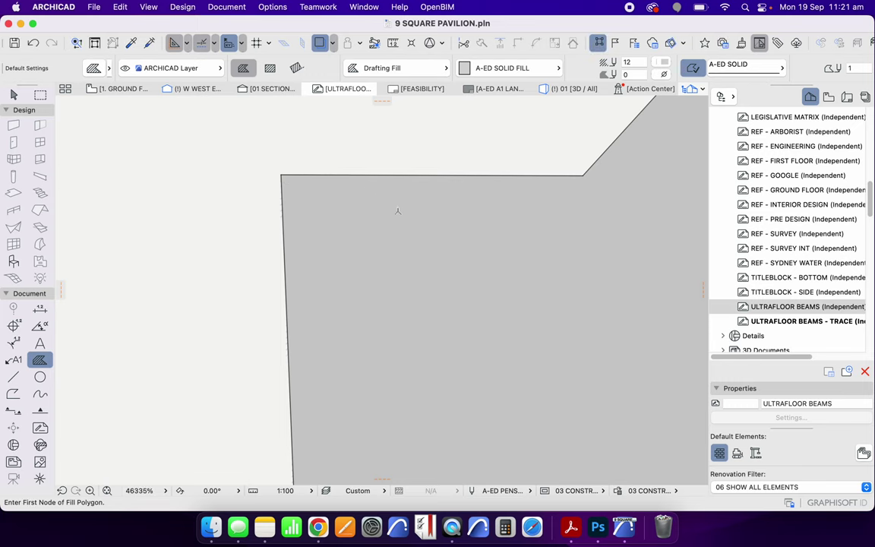
scroll(397, 211, "down", 5)
left_click(422, 187)
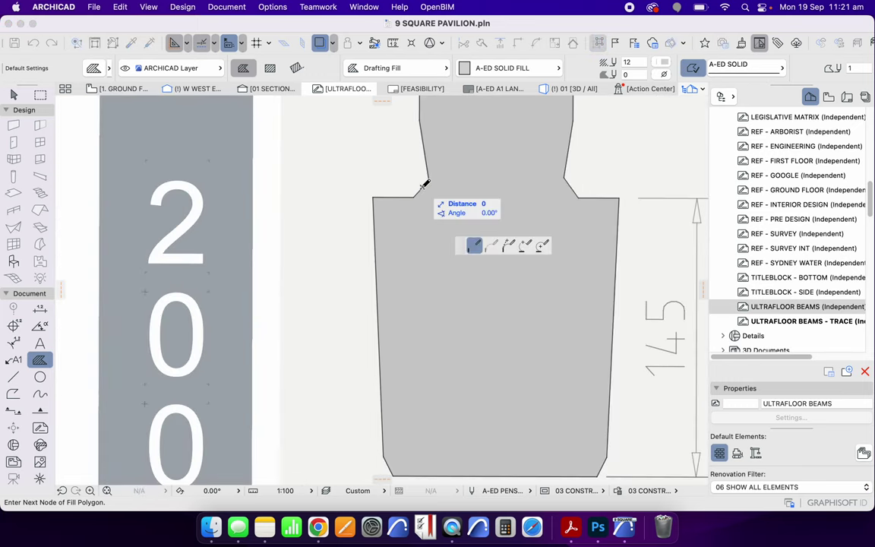
key("Escape")
key("Escape")
left_click(427, 185)
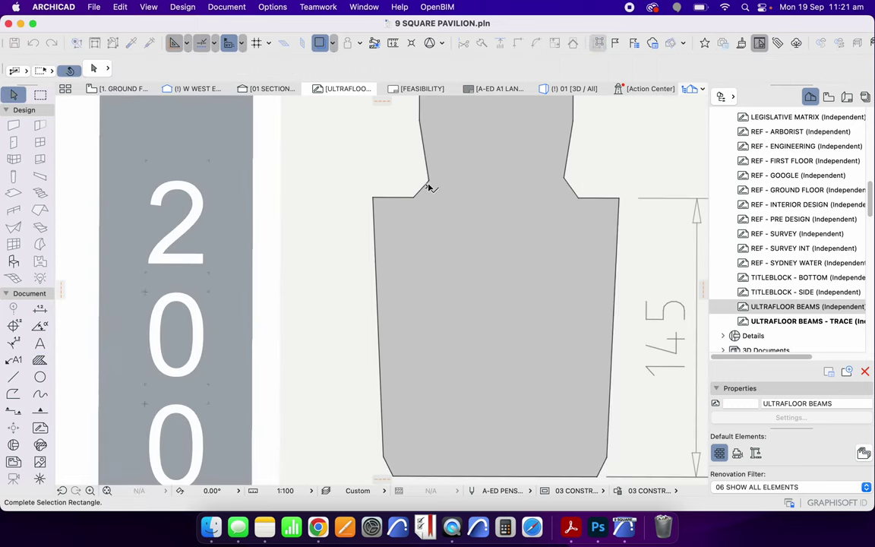
key("Escape")
Select the traced beam fill and change its fill type to 25 %.
scroll(462, 168, "up", 3)
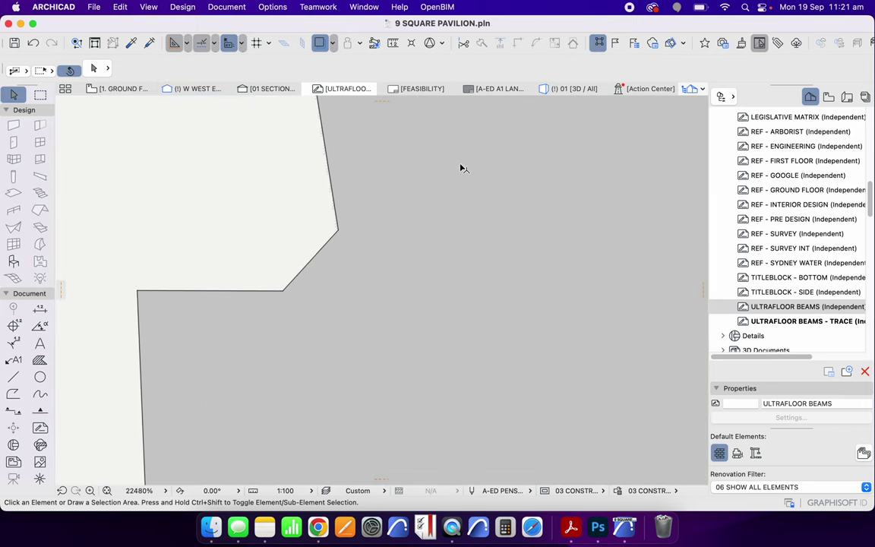
left_click(328, 246)
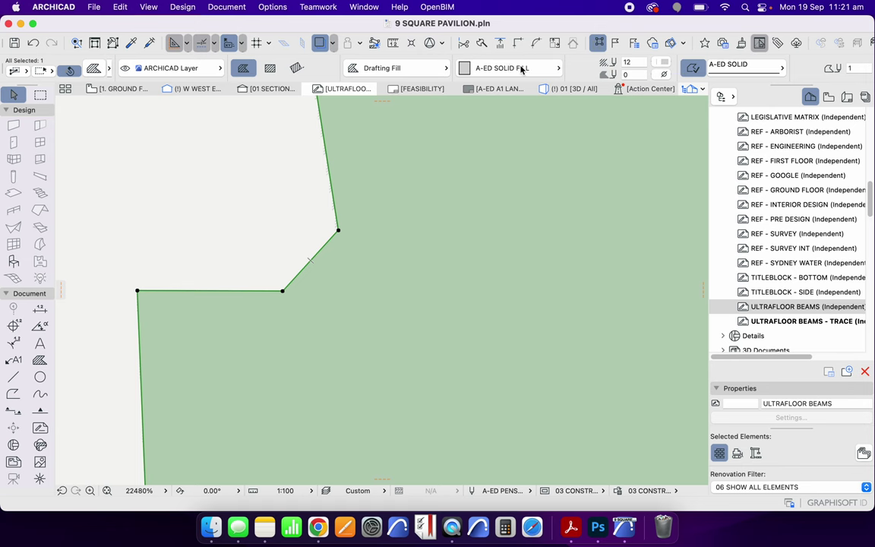
left_click(521, 70)
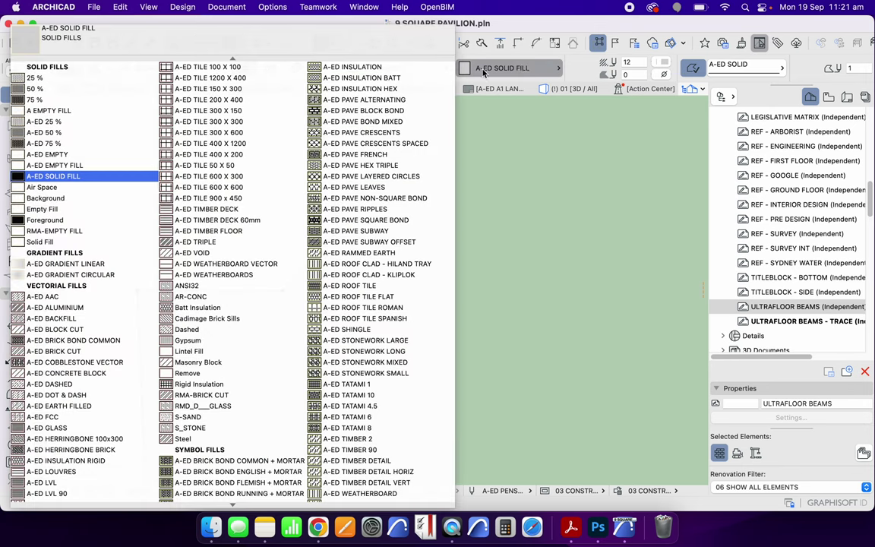
left_click(87, 79)
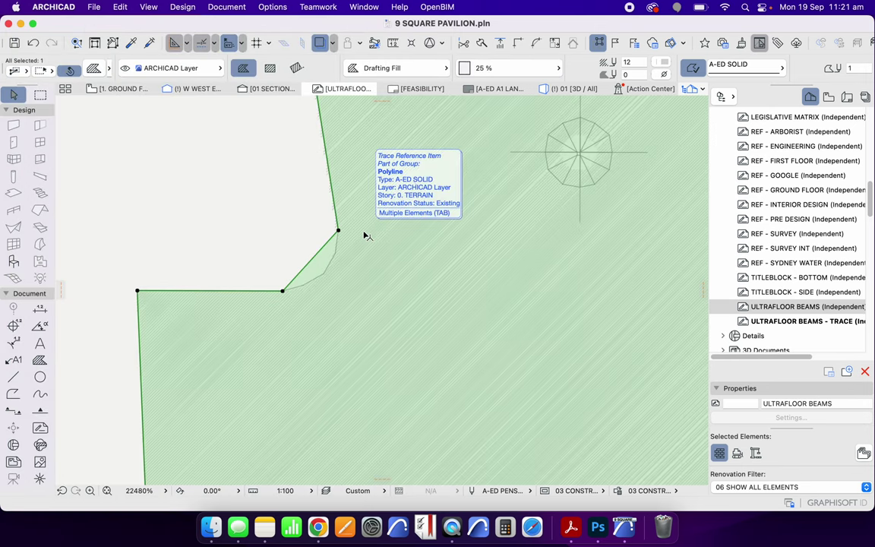
Curve the left notch's straight bridging edge outward to a radius of about 8 mm, following the traced outline.
scroll(325, 251, "up", 5)
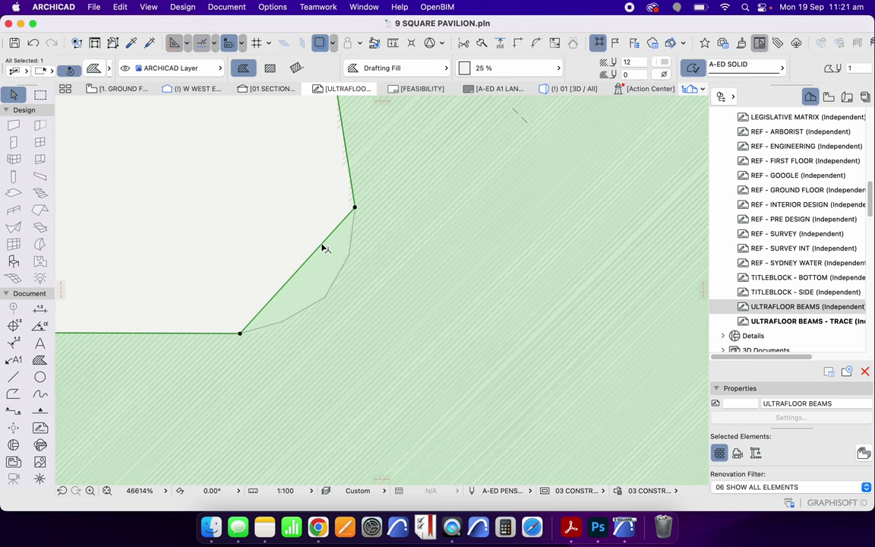
left_click(323, 247)
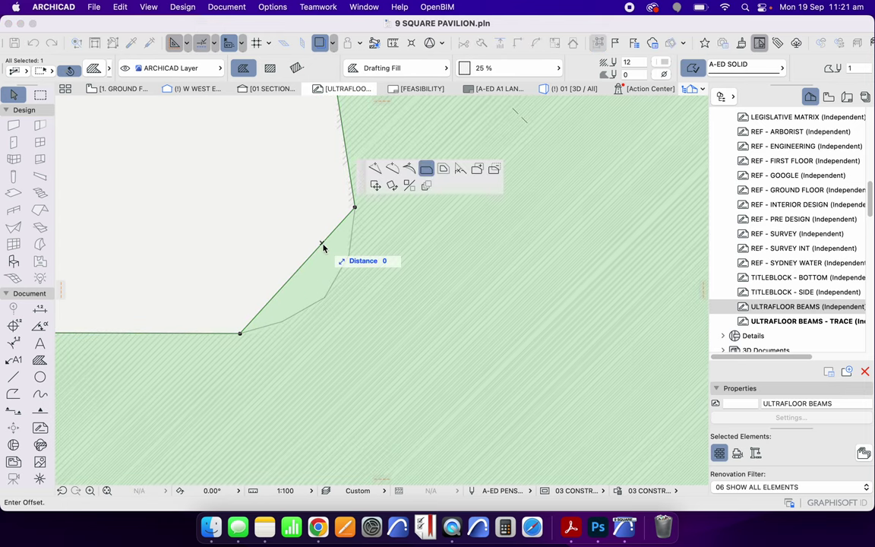
left_click(392, 170)
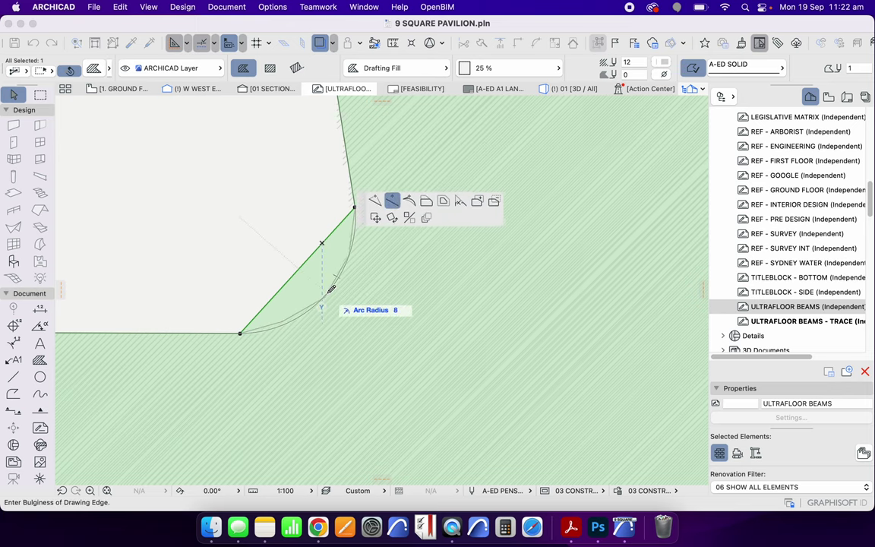
scroll(331, 286, "up", 3)
scroll(331, 285, "up", 1)
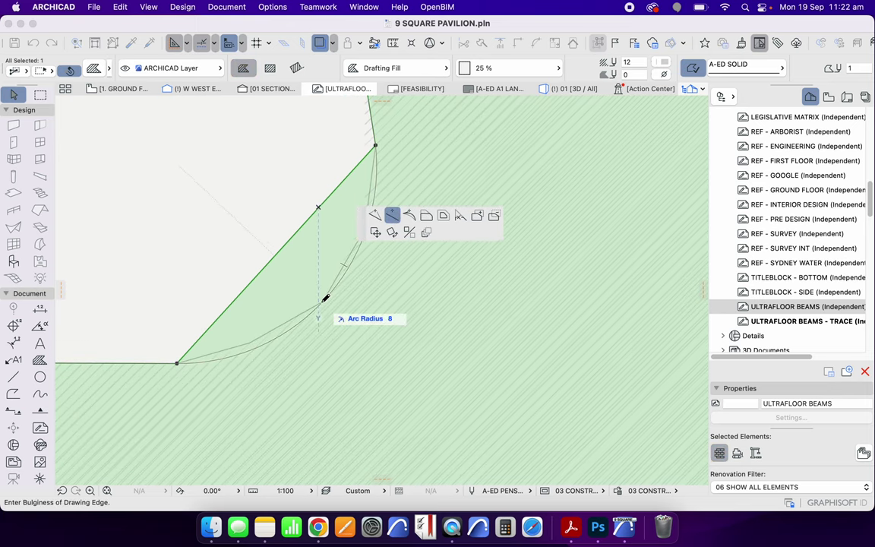
left_click(321, 306)
scroll(259, 302, "down", 5)
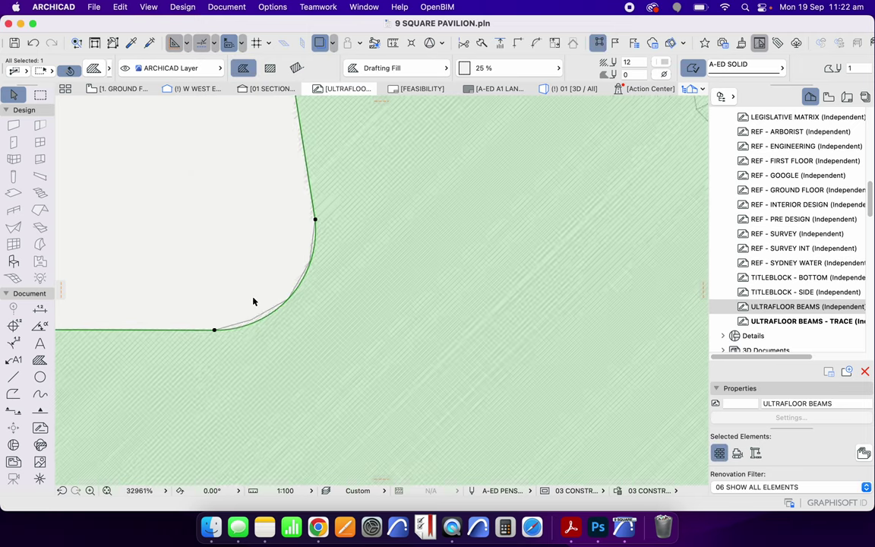
Curve the right notch's straight bridging edge to a radius of about 9 mm, following the traced outline.
scroll(408, 299, "up", 10)
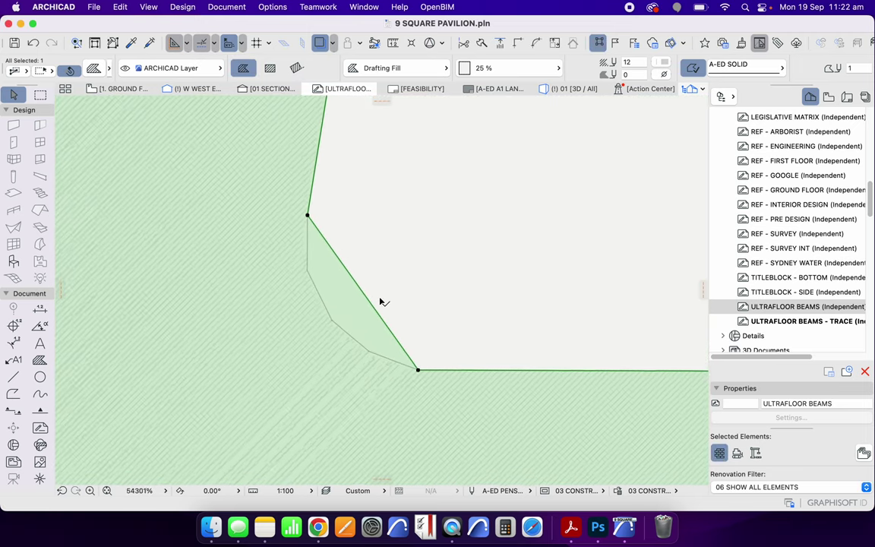
left_click(343, 295)
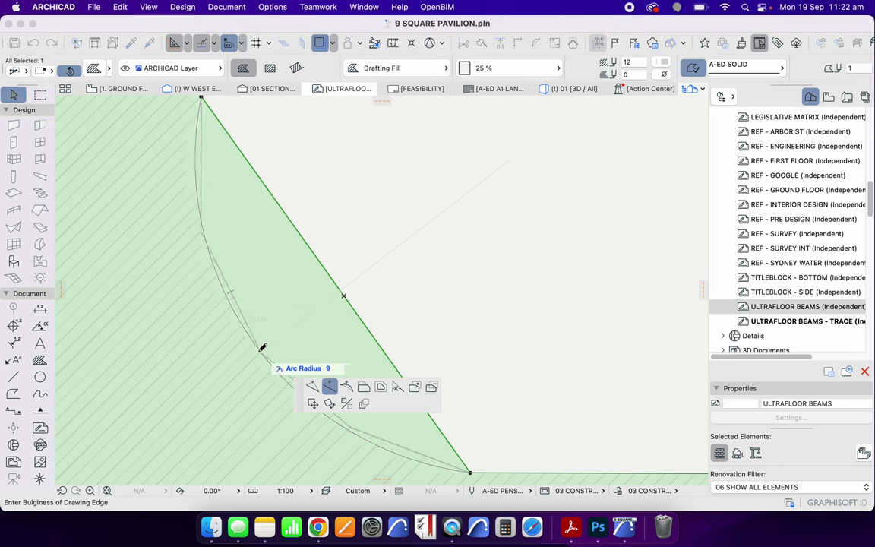
left_click(259, 352)
left_click(265, 362)
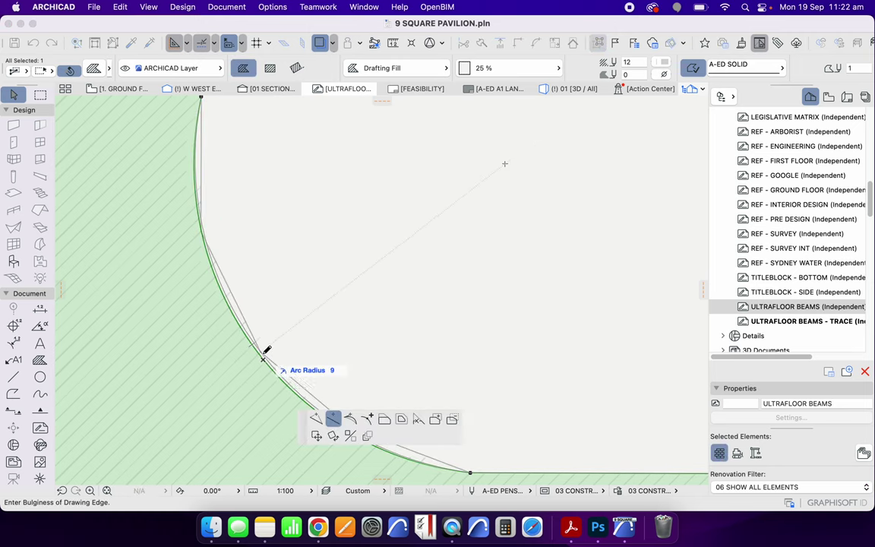
left_click(272, 358)
scroll(338, 370, "down", 5)
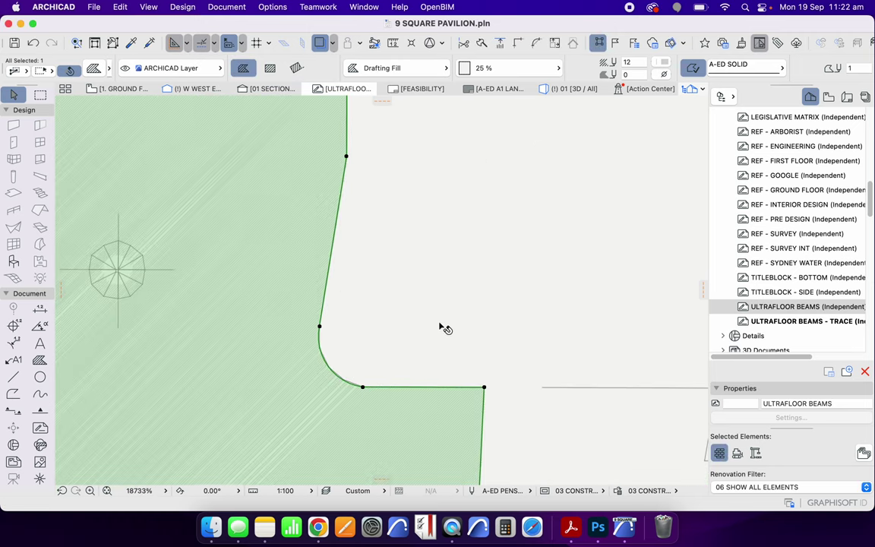
scroll(392, 283, "down", 5)
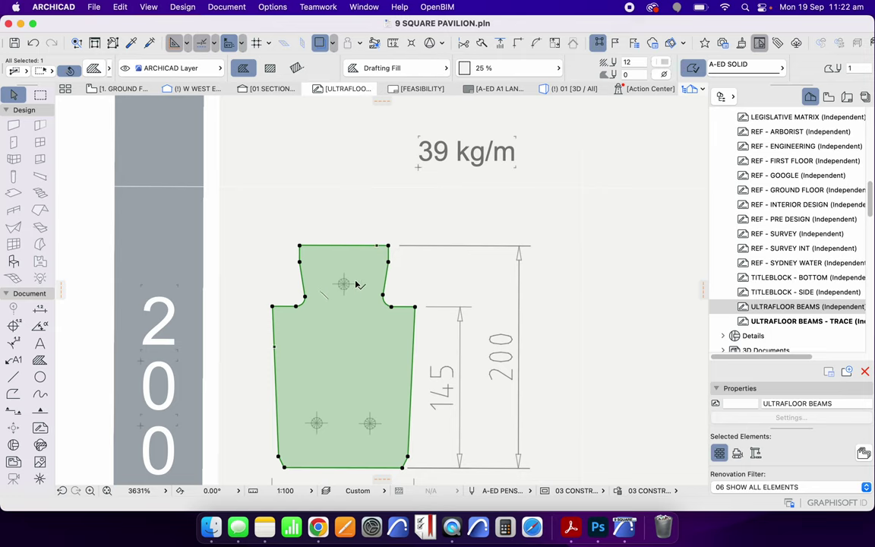
scroll(361, 290, "up", 5)
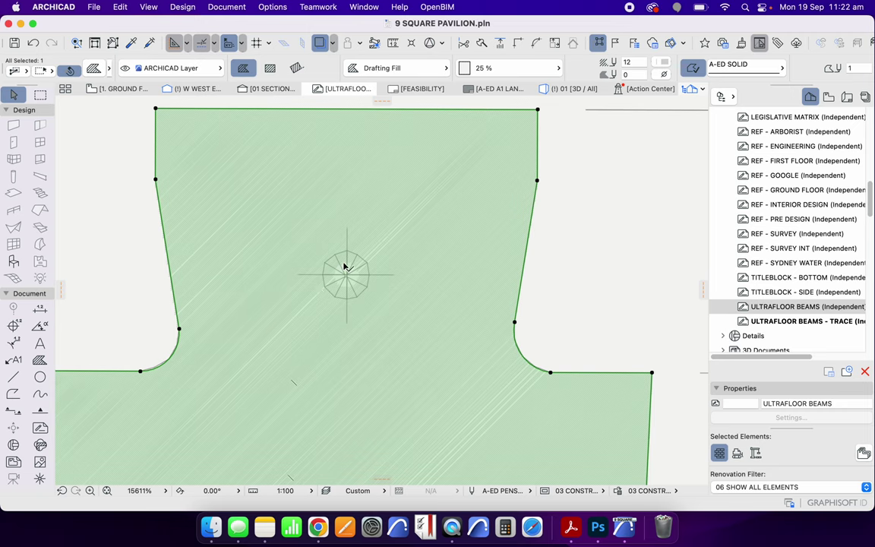
scroll(181, 306, "up", 6)
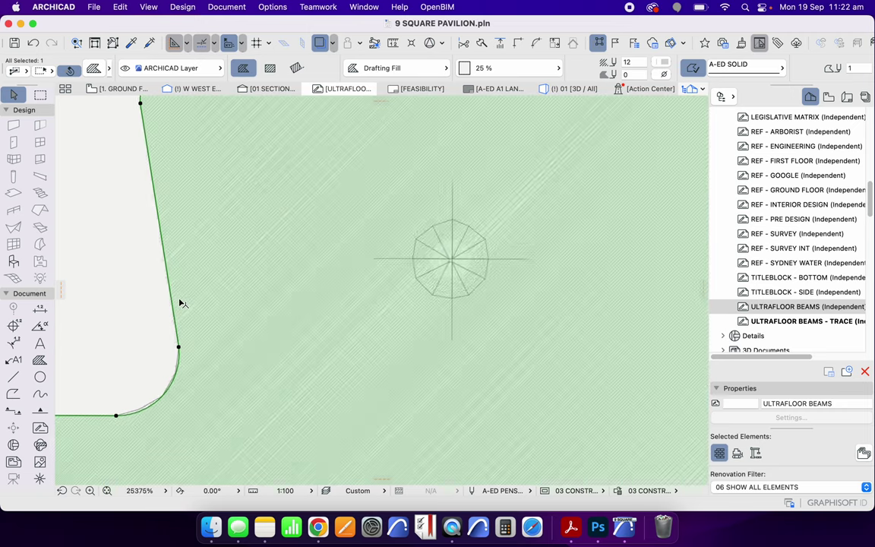
left_click(157, 308)
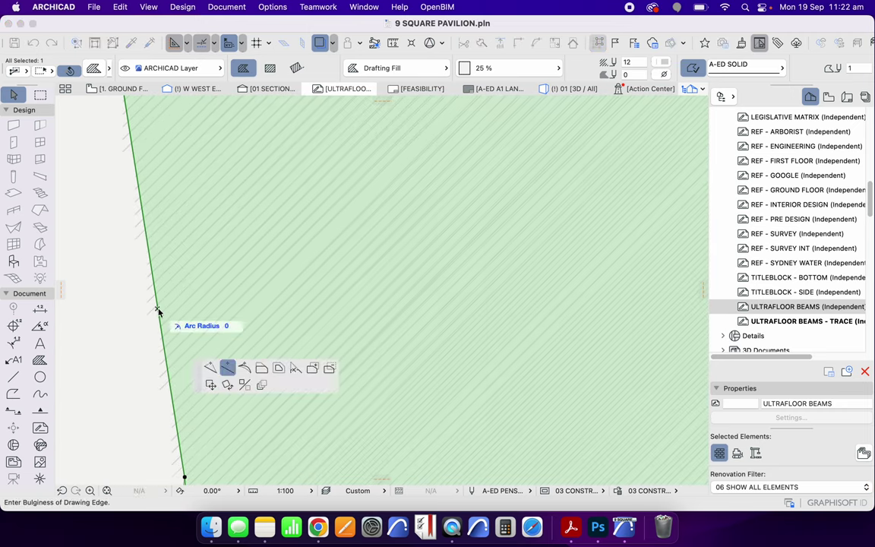
left_click(329, 368)
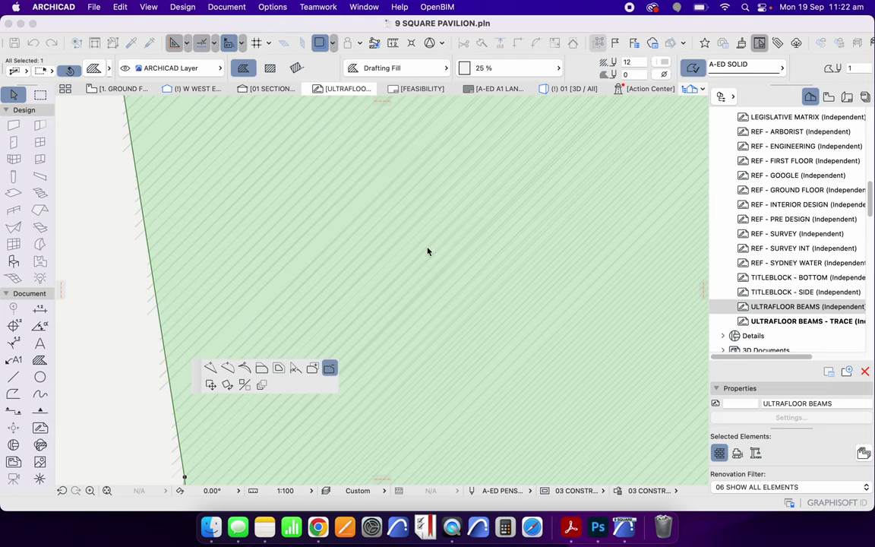
scroll(307, 247, "down", 3)
scroll(507, 198, "up", 5)
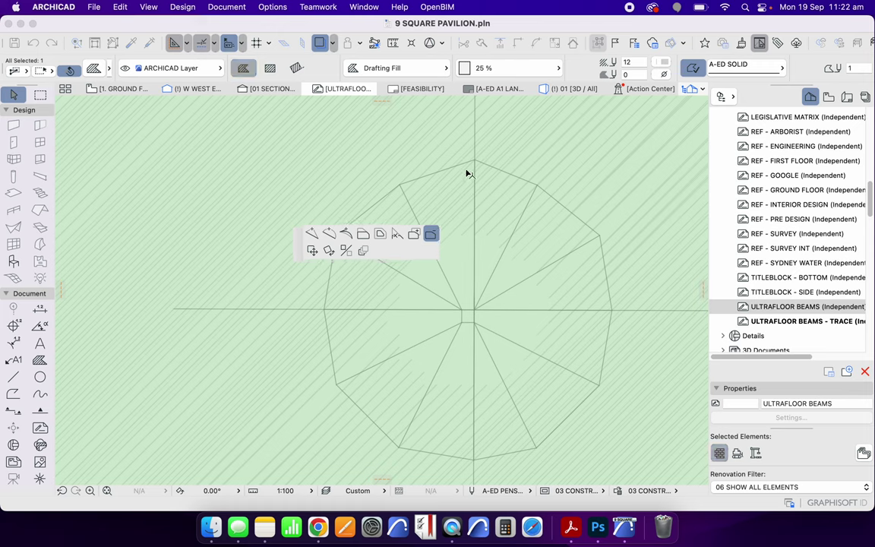
left_click(328, 234)
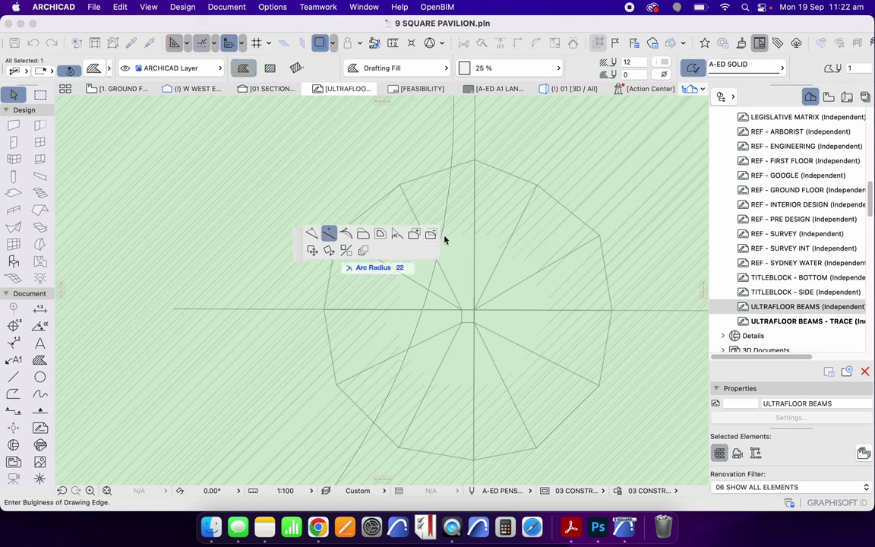
left_click(395, 188)
scroll(396, 199, "down", 5)
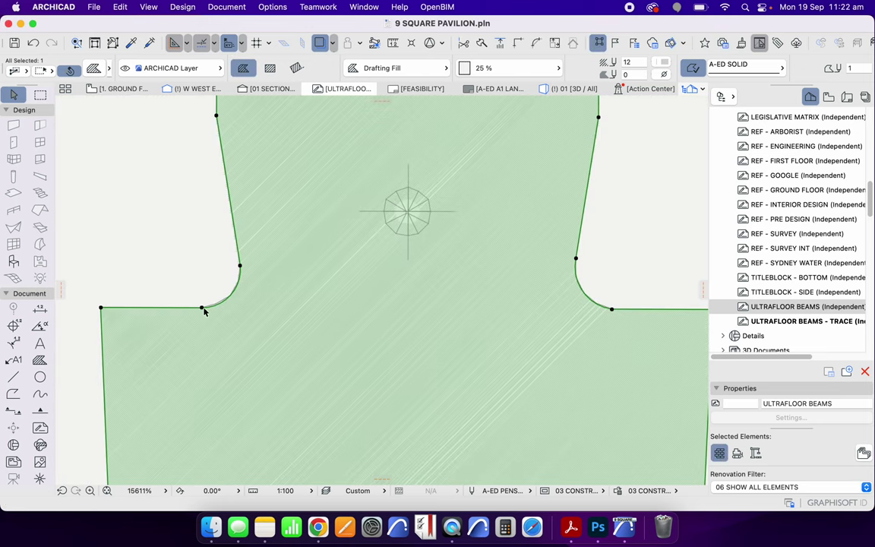
Subtract a triangular hole from the beam fill, with its three corners on the upper strand circle in the neck.
left_click(100, 307)
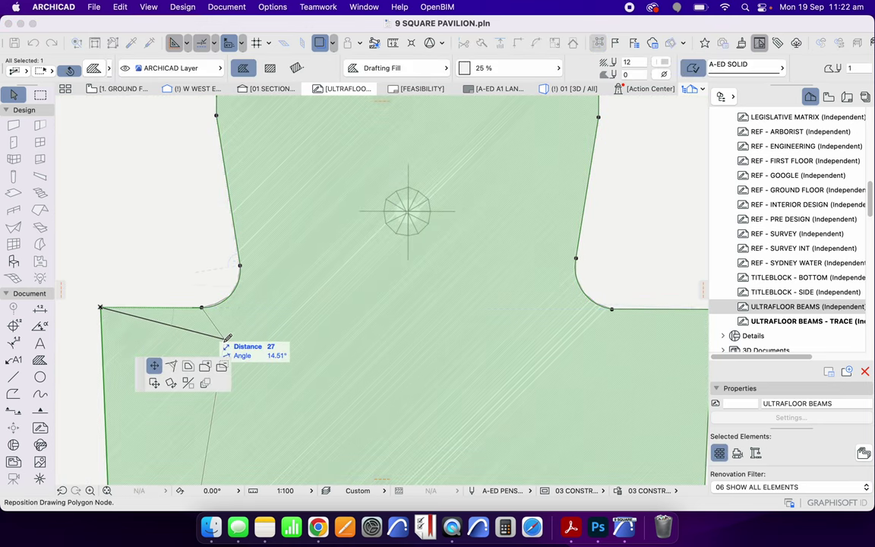
left_click(222, 367)
scroll(409, 189, "up", 4)
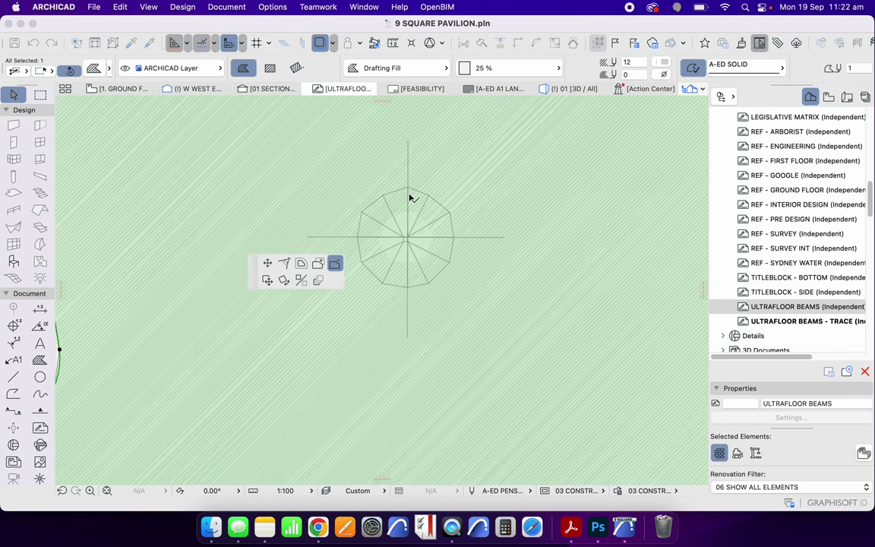
left_click(361, 262)
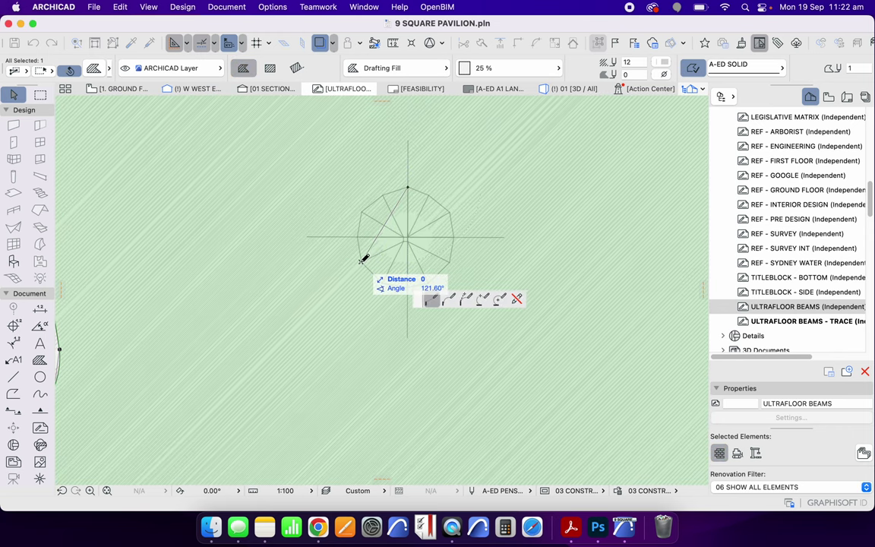
left_click(450, 262)
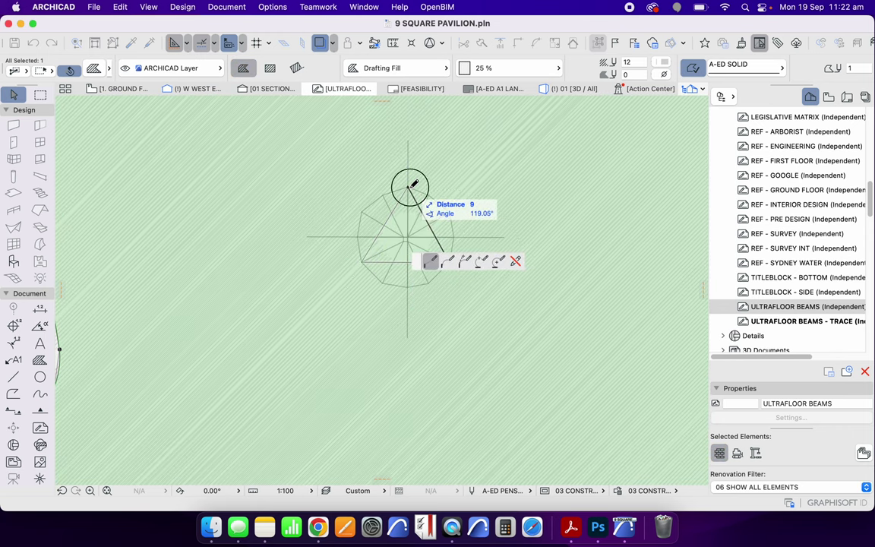
left_click(408, 187)
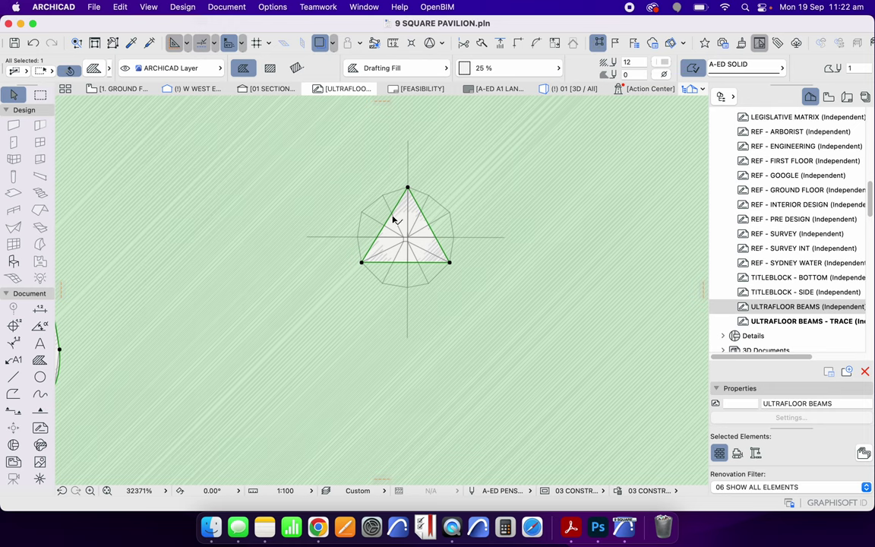
Curve the triangular hole's left edge outward to follow the traced strand circle.
scroll(393, 219, "up", 3)
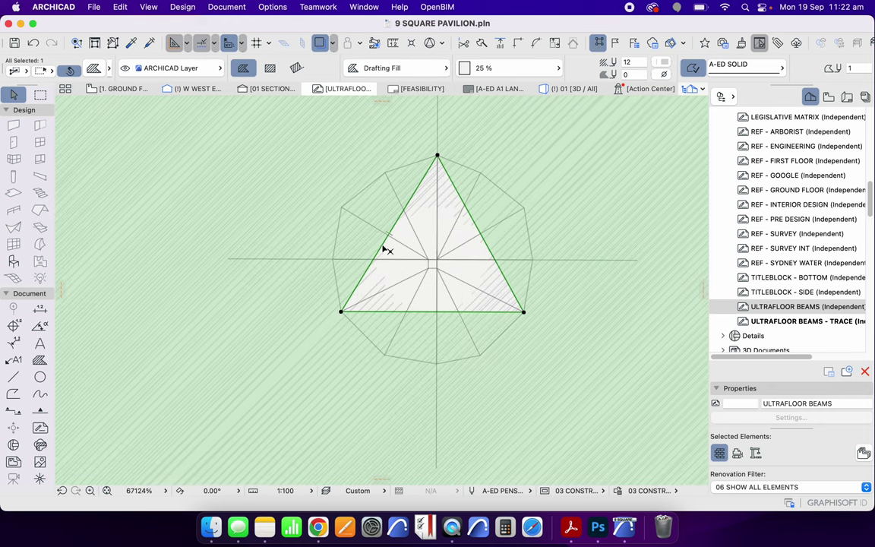
left_click(382, 250)
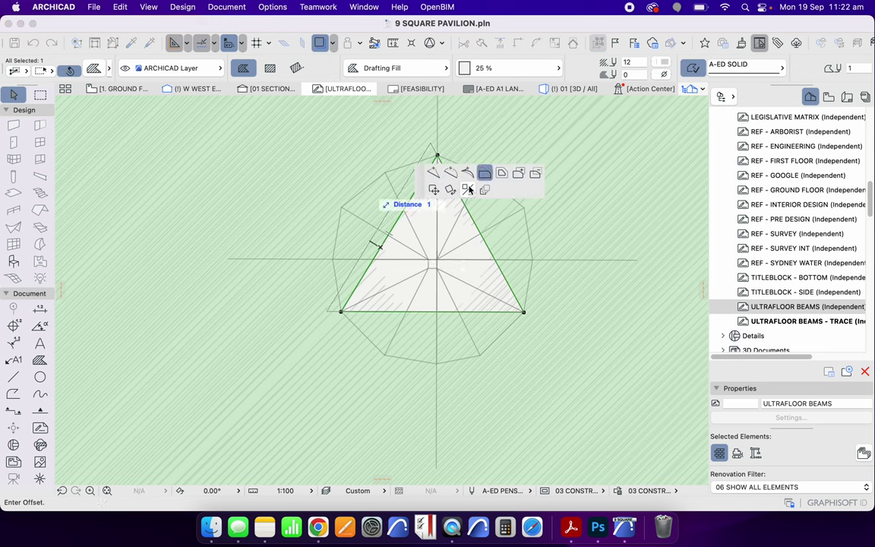
left_click(450, 173)
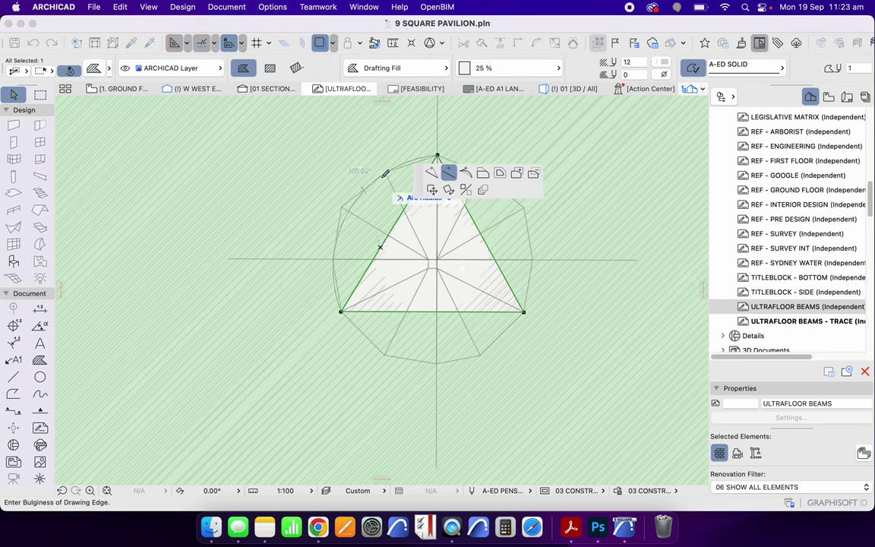
left_click(395, 324)
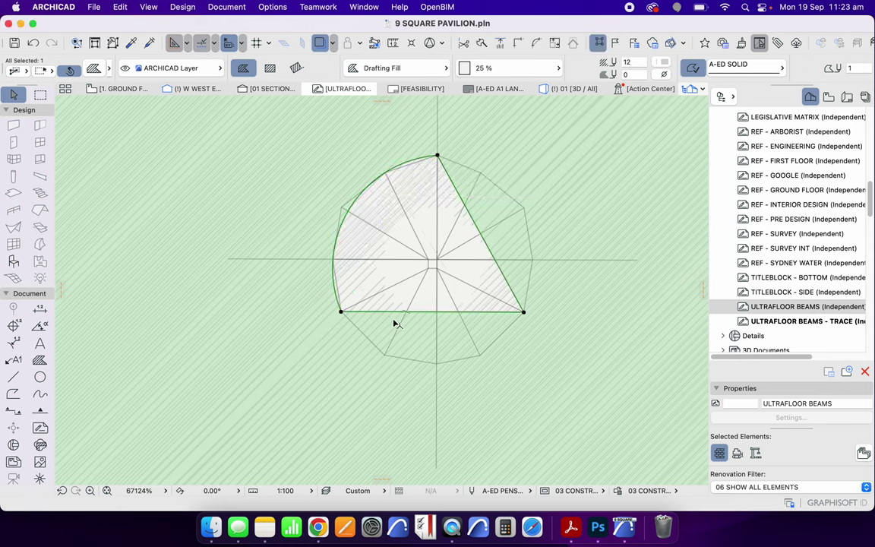
key("Escape")
left_click(445, 310)
left_click(449, 312)
scroll(455, 313, "up", 5)
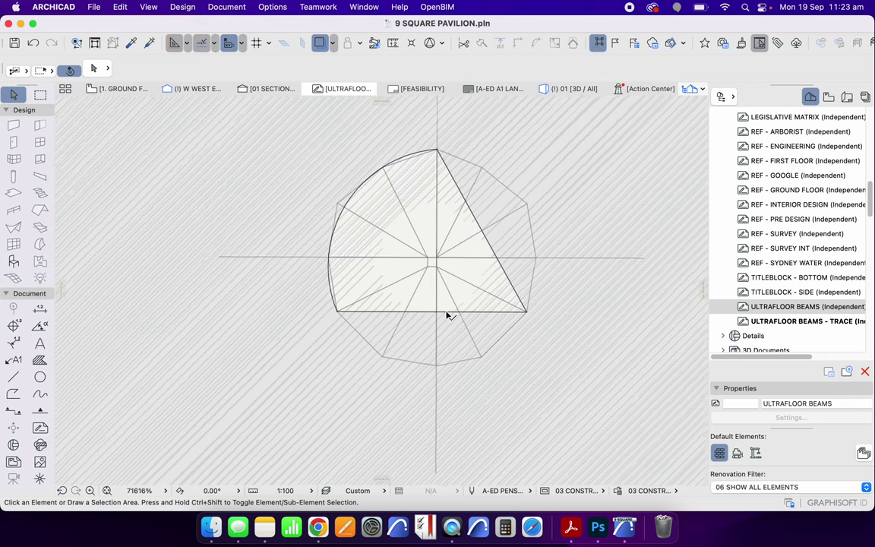
left_click(459, 313)
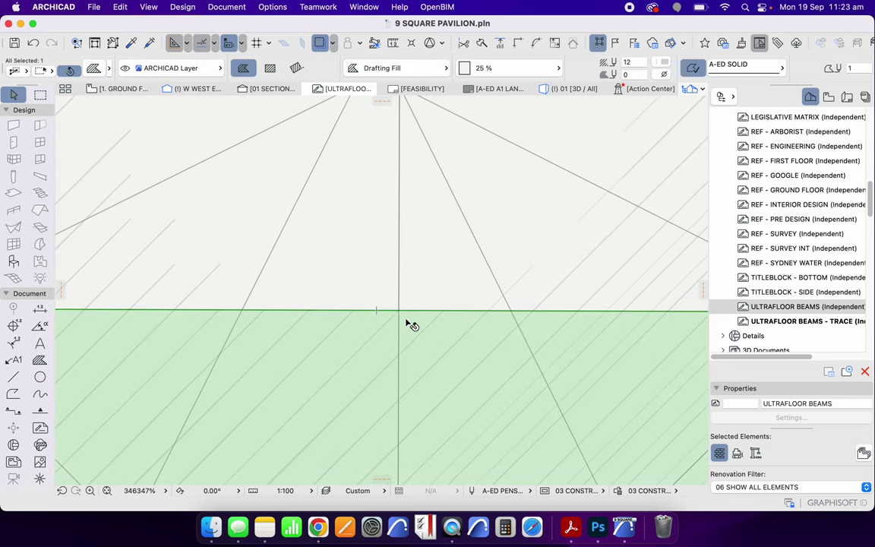
key("Escape")
scroll(406, 322, "down", 5)
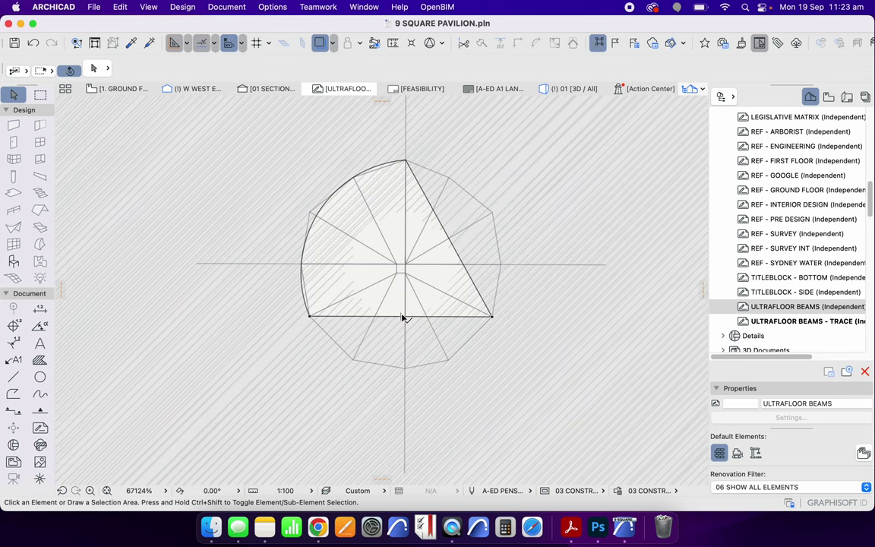
Reselect the beam fill and curve the hole's bottom edge down to the lowest point of the traced strand circle.
scroll(420, 319, "up", 4)
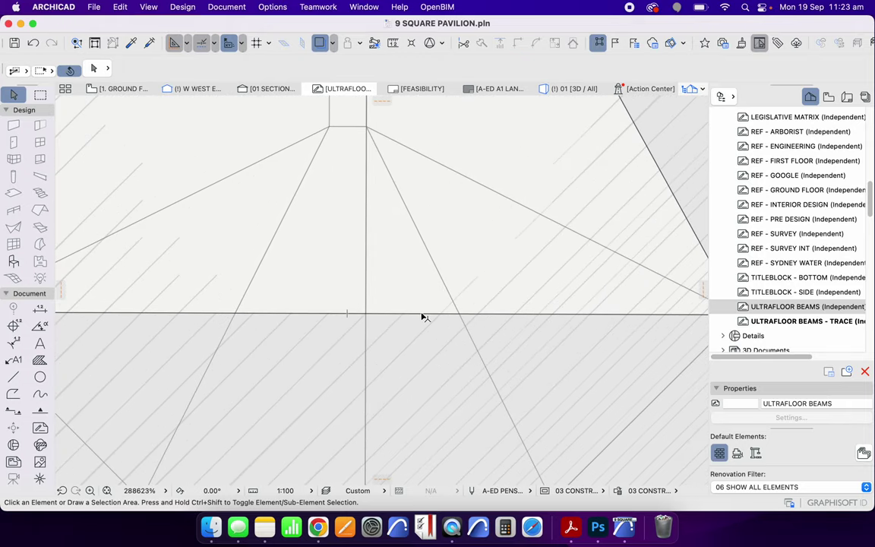
left_click(423, 317)
left_click(425, 313)
scroll(444, 363, "down", 3)
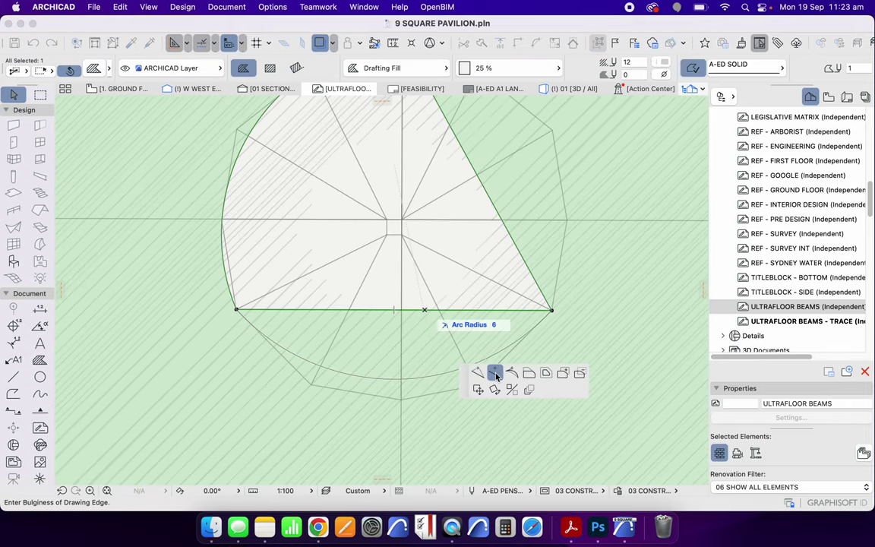
key("Return")
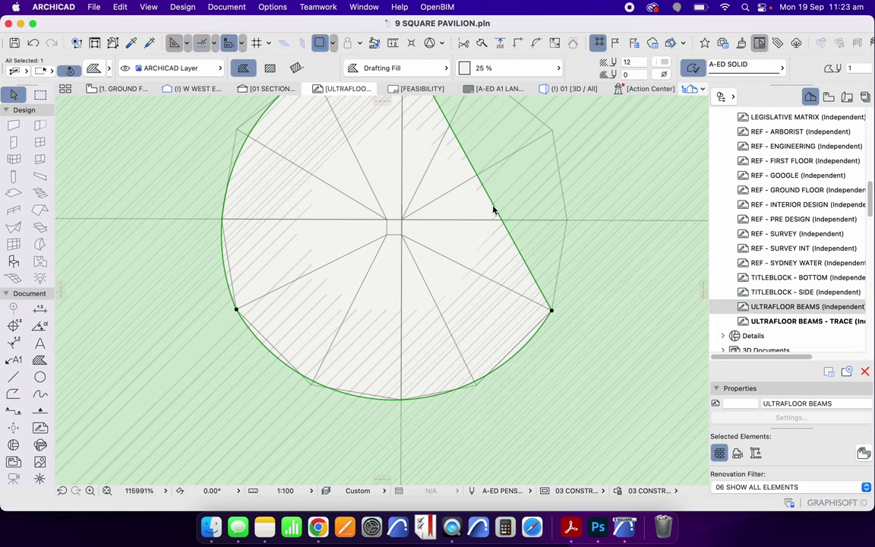
Curve the hole's right edge to complete the round strand opening and check it with the trace reference off and on.
left_click(489, 190)
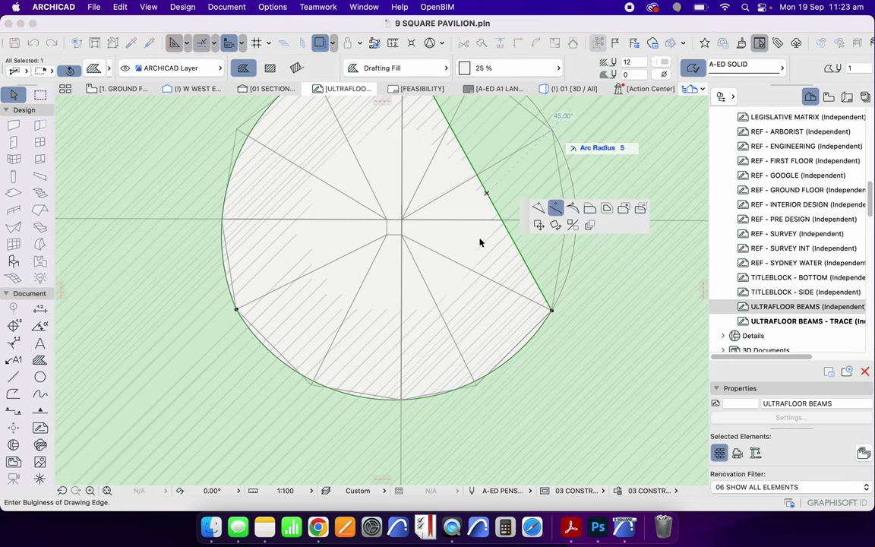
key("Return")
scroll(373, 268, "down", 5)
key("Escape")
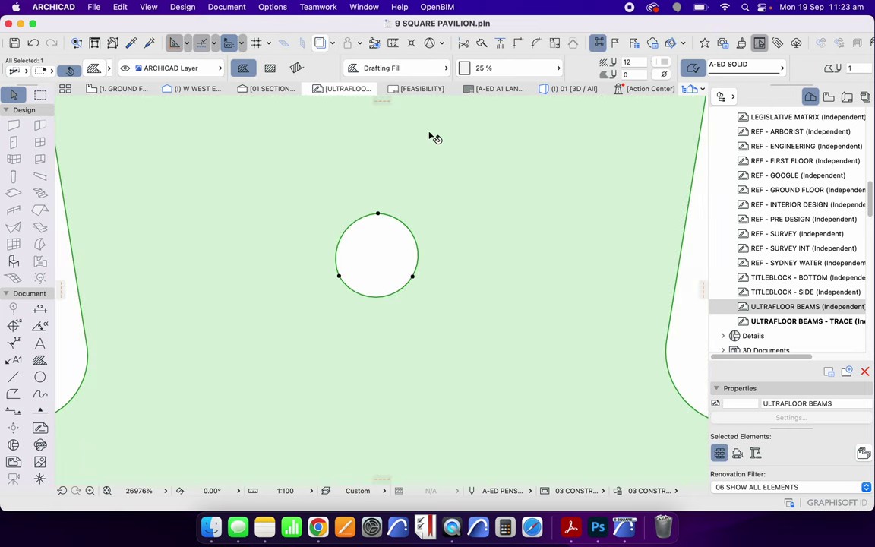
left_click(320, 44)
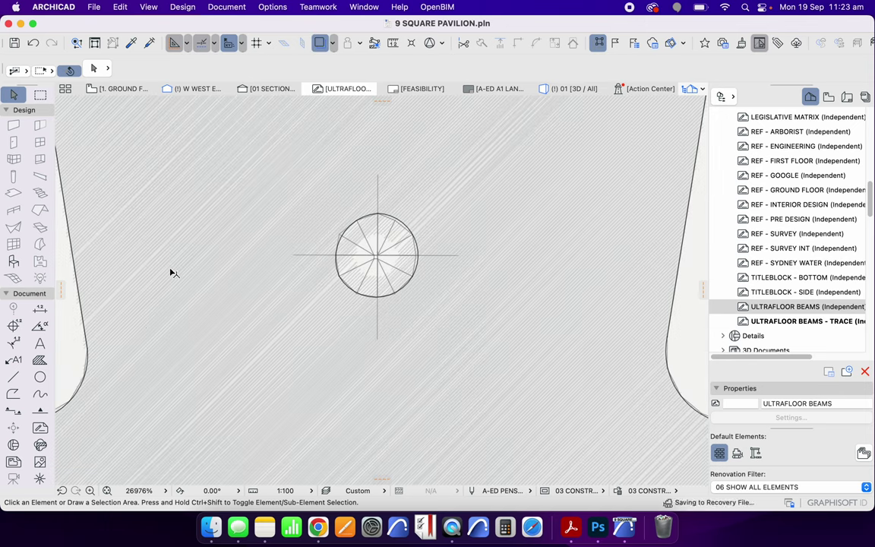
Remove the round strand hole from the neck of the beam fill, and clear the selection.
left_click(403, 228)
left_click(404, 224)
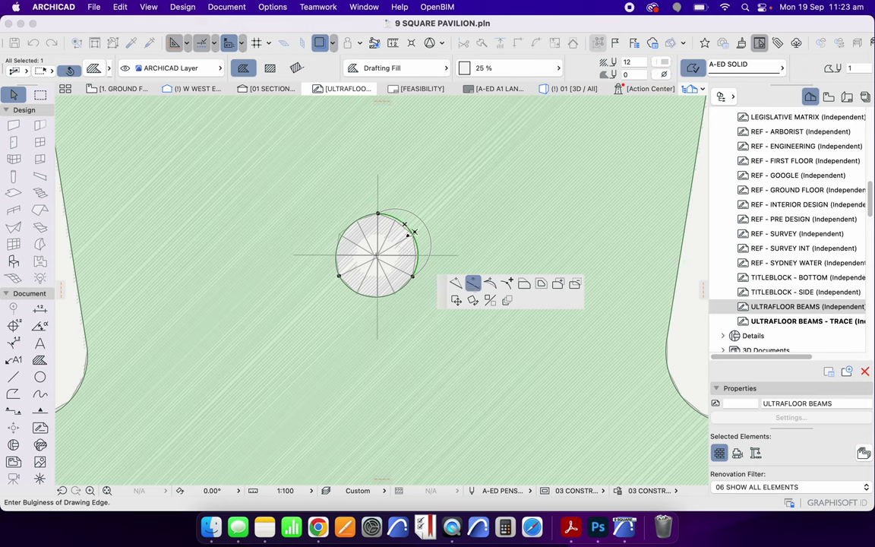
key("Escape")
left_click(378, 214)
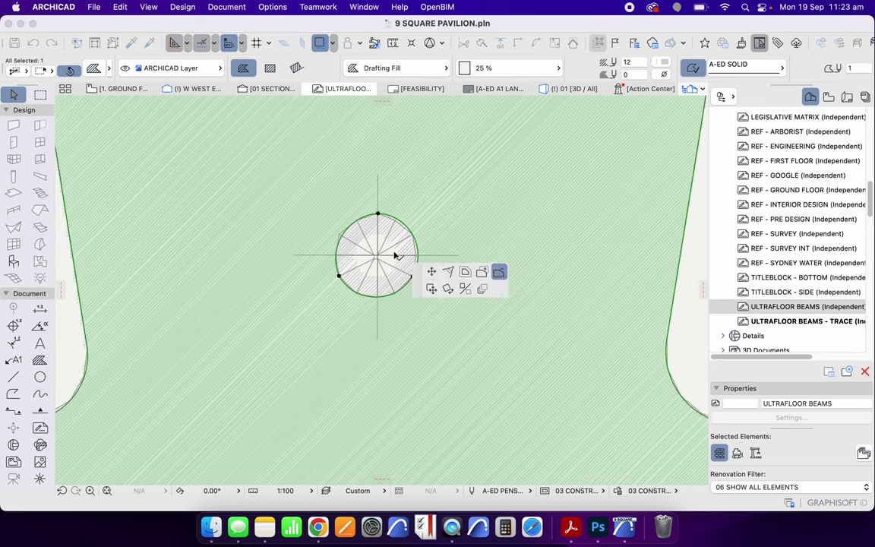
left_click(338, 275)
left_click(412, 276)
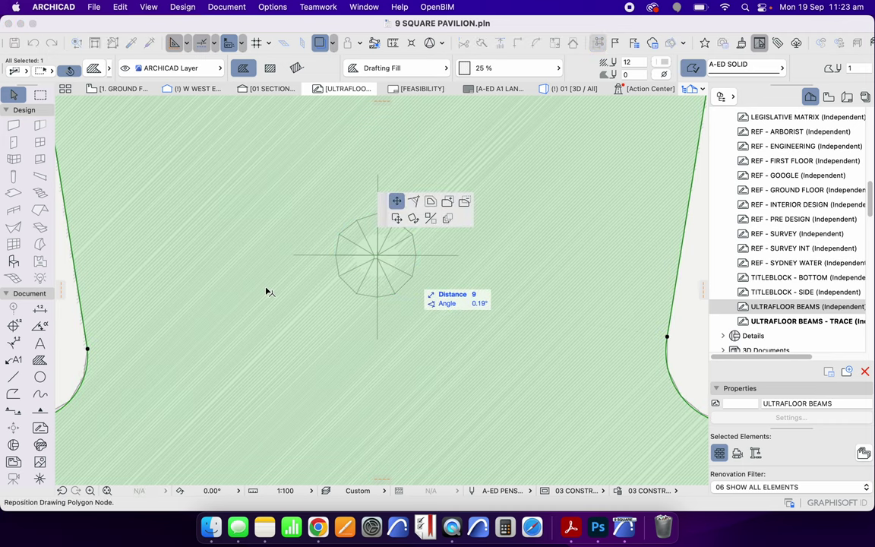
key("Escape")
key("Escape")
Draw a circle over the upper traced strand, centred in its small middle square and reaching the corner of its outline.
scroll(387, 258, "up", 5)
scroll(380, 261, "up", 2)
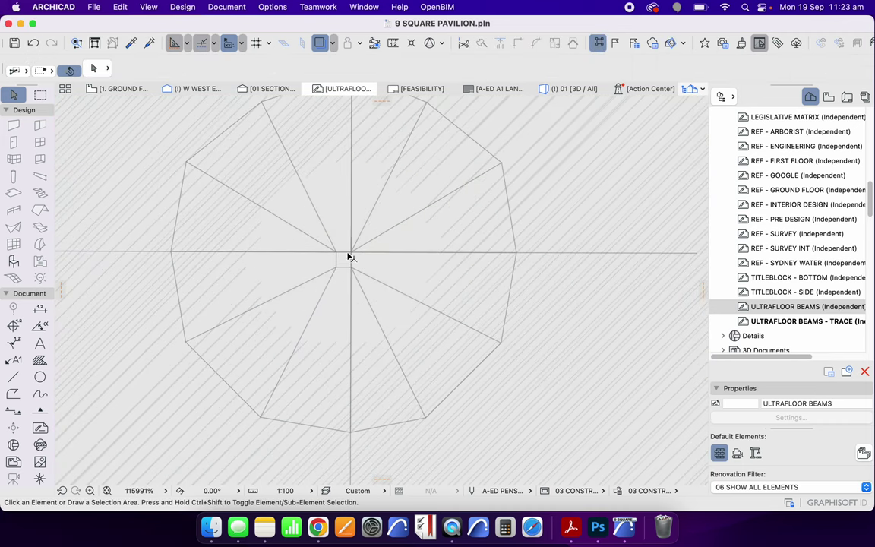
scroll(228, 304, "down", 3)
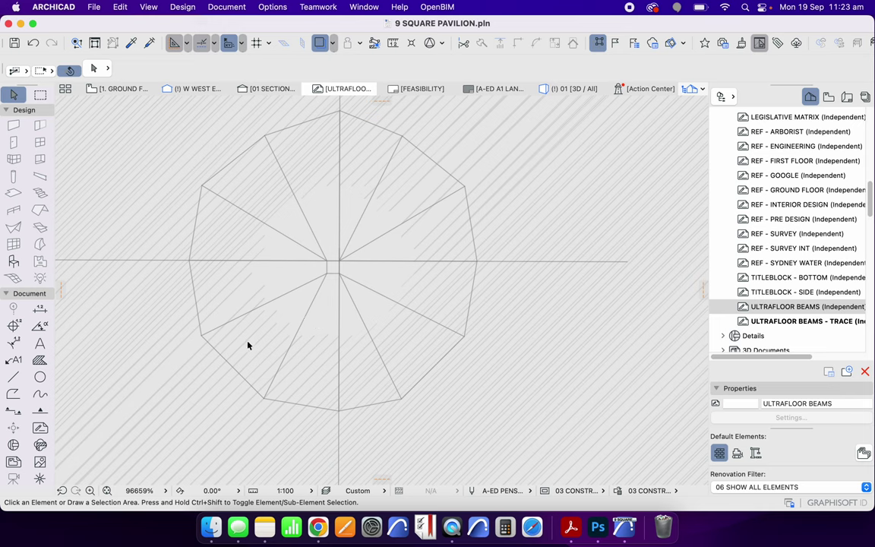
left_click(40, 378)
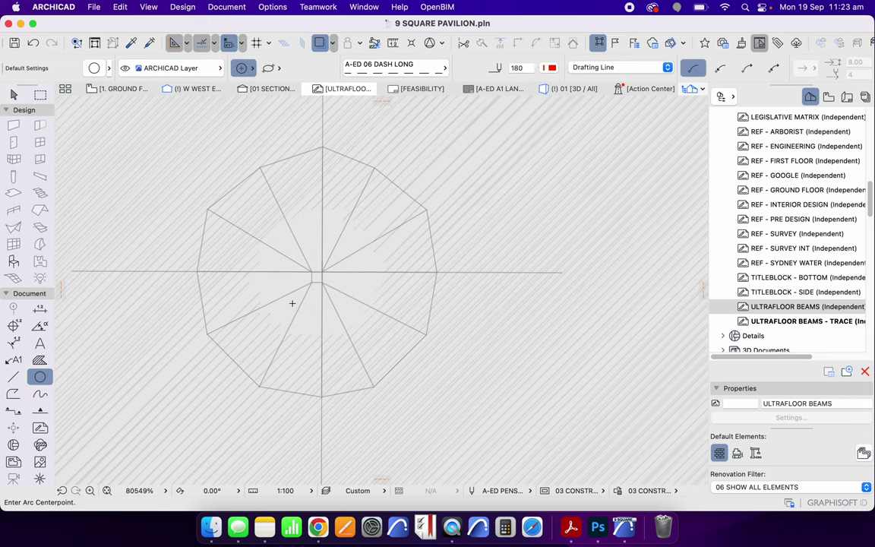
scroll(306, 272, "up", 3)
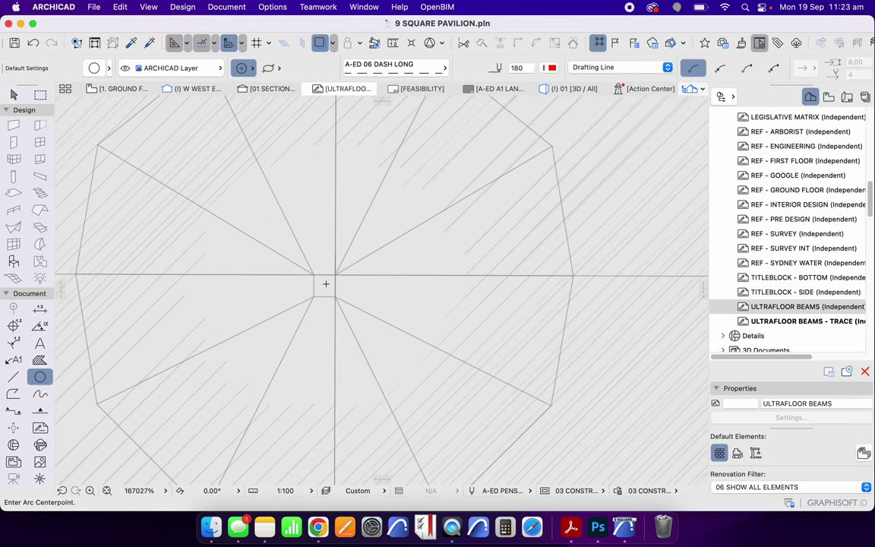
left_click(324, 285)
scroll(328, 280, "down", 5)
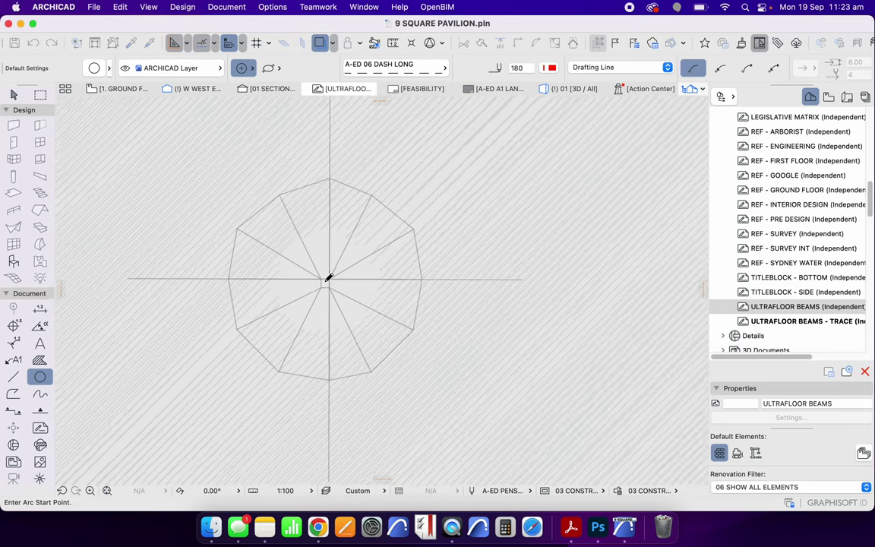
left_click(359, 215)
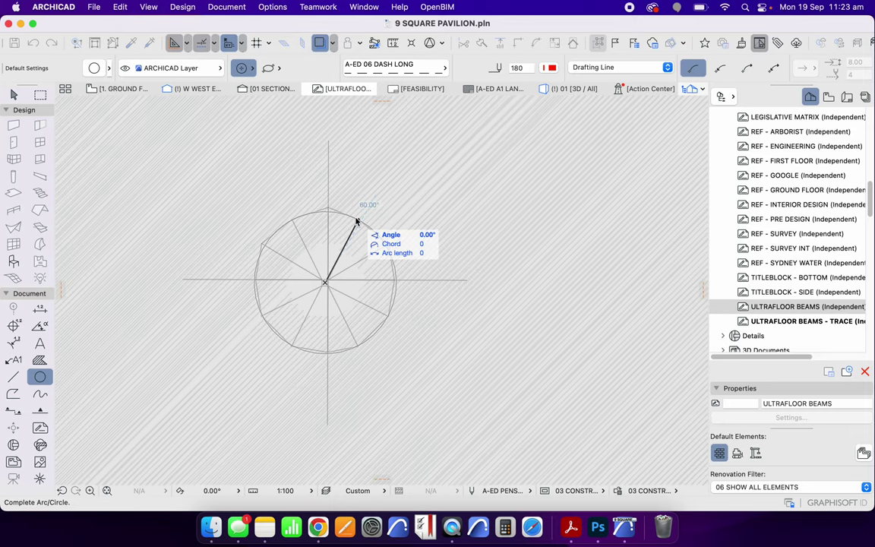
left_click(356, 221)
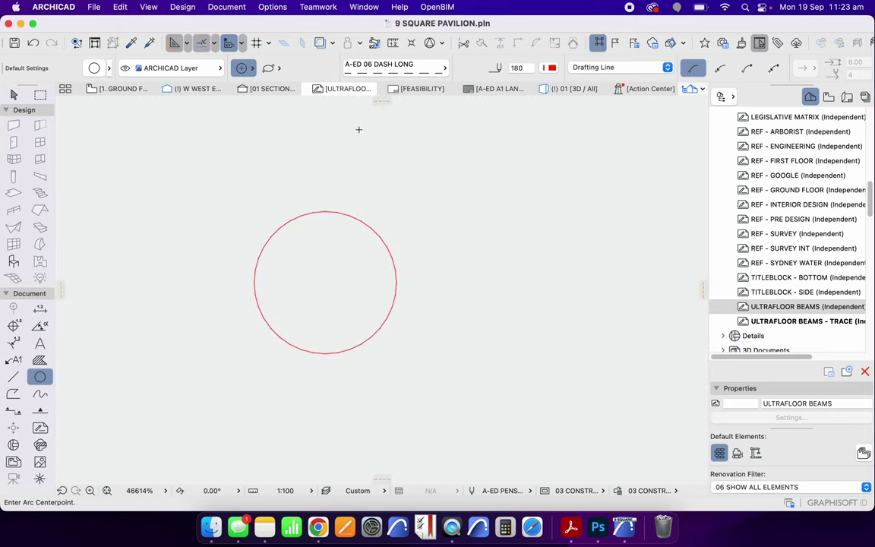
Set the fill to A-ED SOLID FILL with fill pen 1, and fill the circle with the Magic Wand.
scroll(357, 228, "down", 5)
scroll(400, 260, "up", 3)
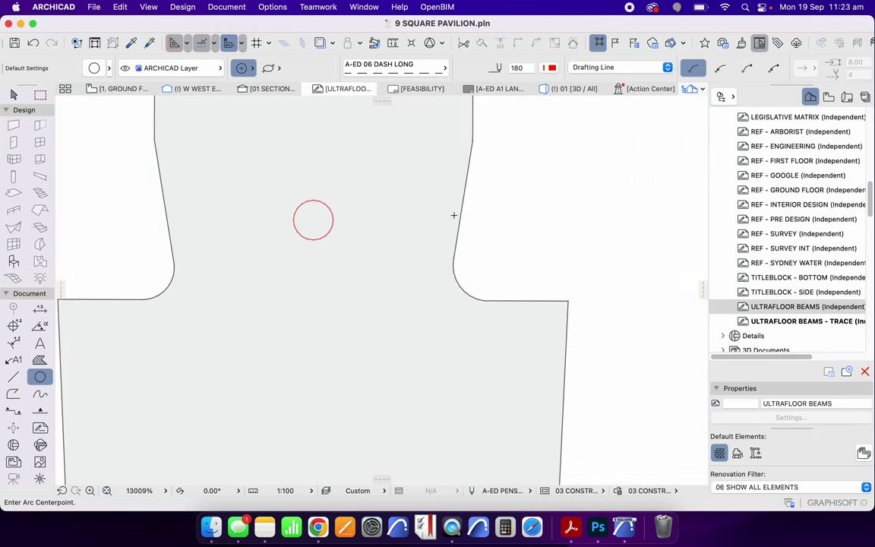
left_click(40, 361)
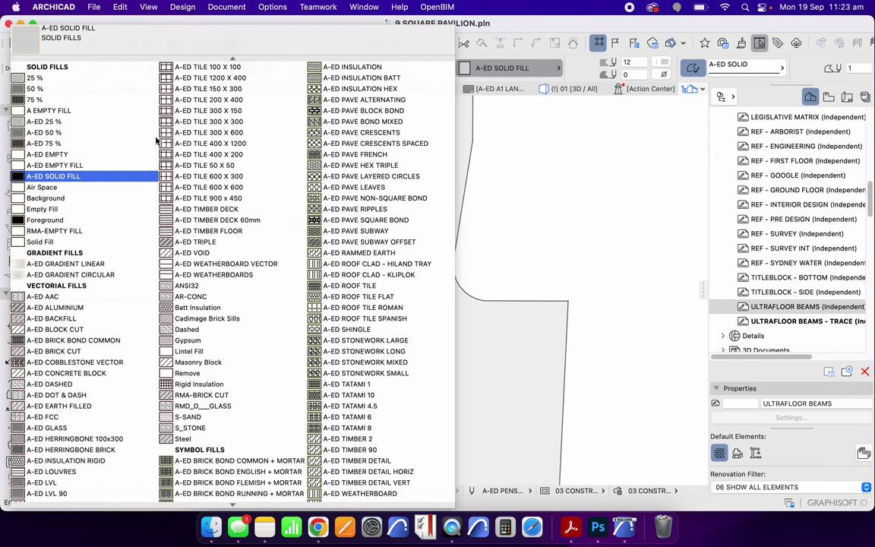
left_click(91, 175)
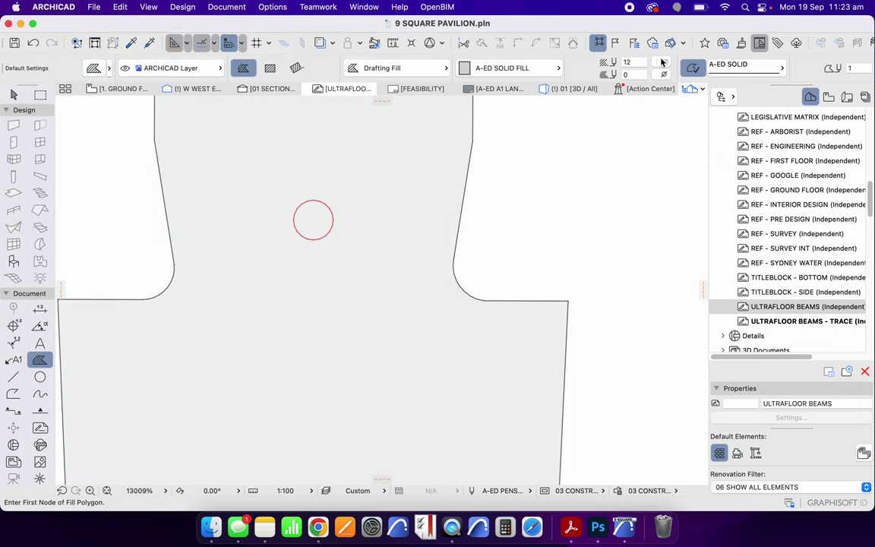
left_click(663, 61)
left_click(610, 36)
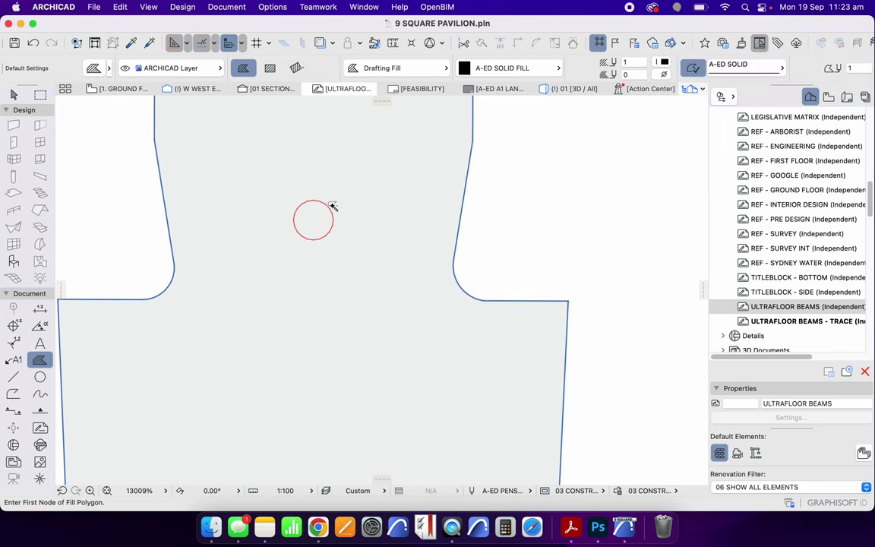
left_click(332, 206)
key("Escape")
Try deleting the circle outline around the solid fill, and undo the deletion.
left_click(437, 240)
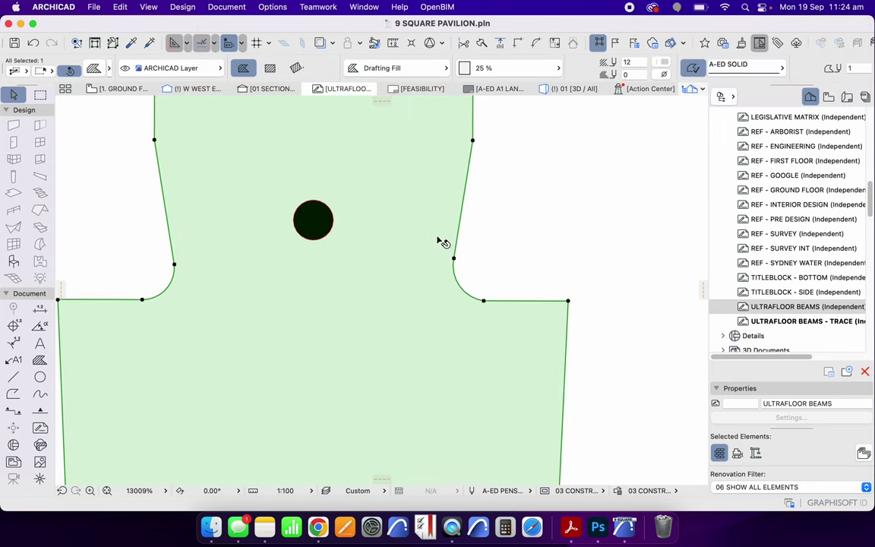
key("Escape")
left_click(334, 219)
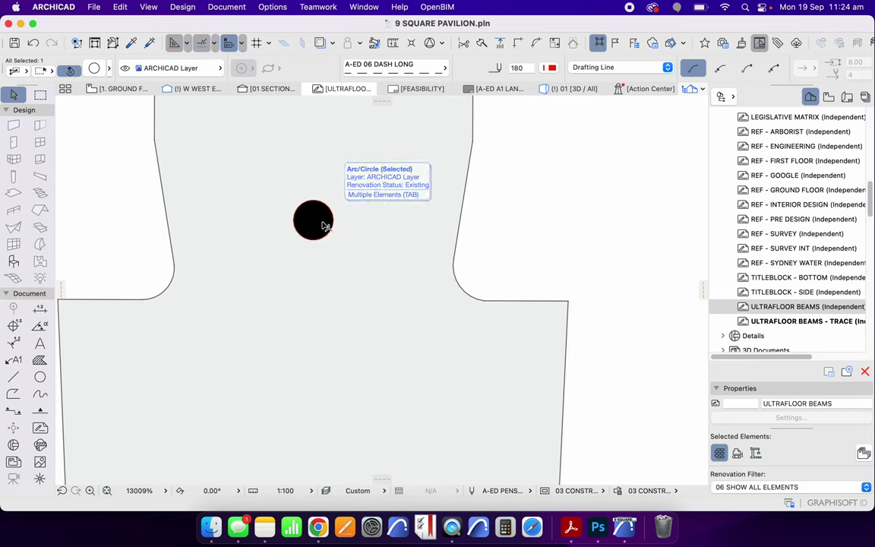
left_click(332, 221)
key("Delete")
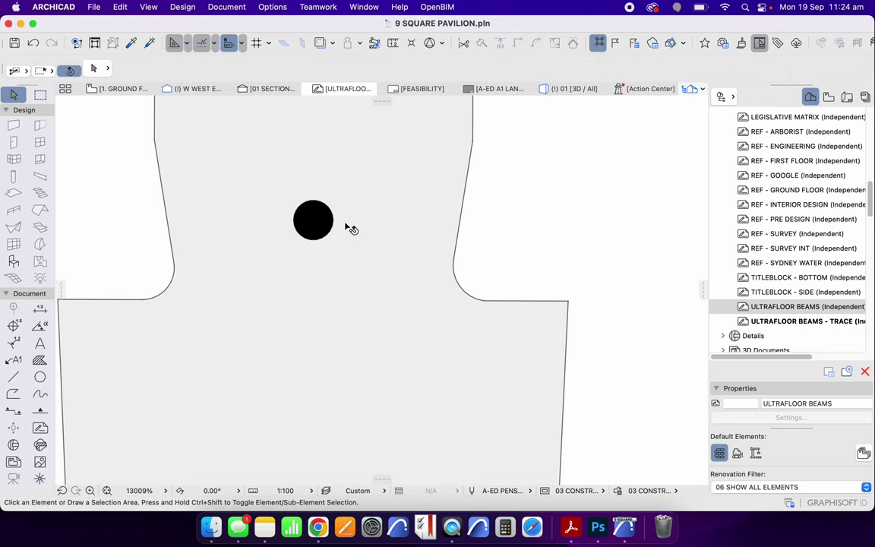
key("super+z")
key("Escape")
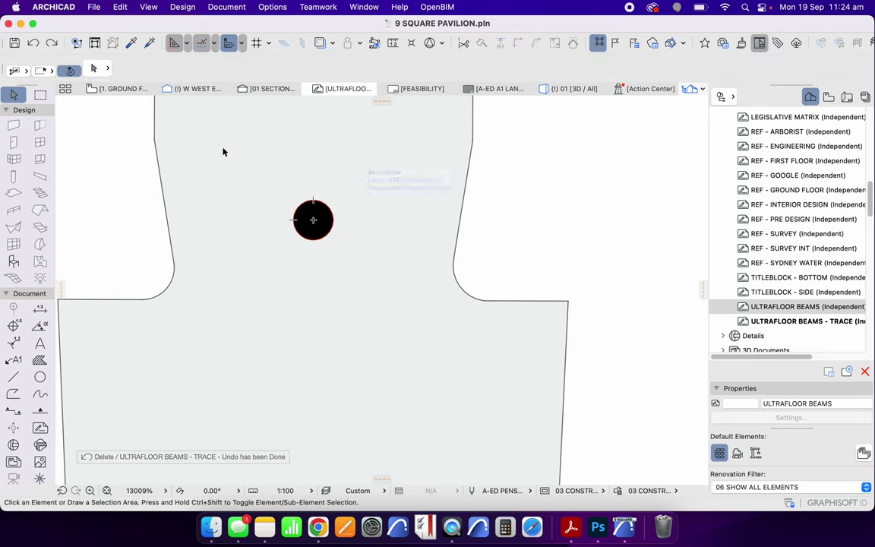
Turn off quick selection, select the circle with its solid fill, and drag multiple copies starting with the centre of the lower left strand.
left_click(70, 71)
left_click_drag(267, 170, 344, 250)
left_click(344, 250)
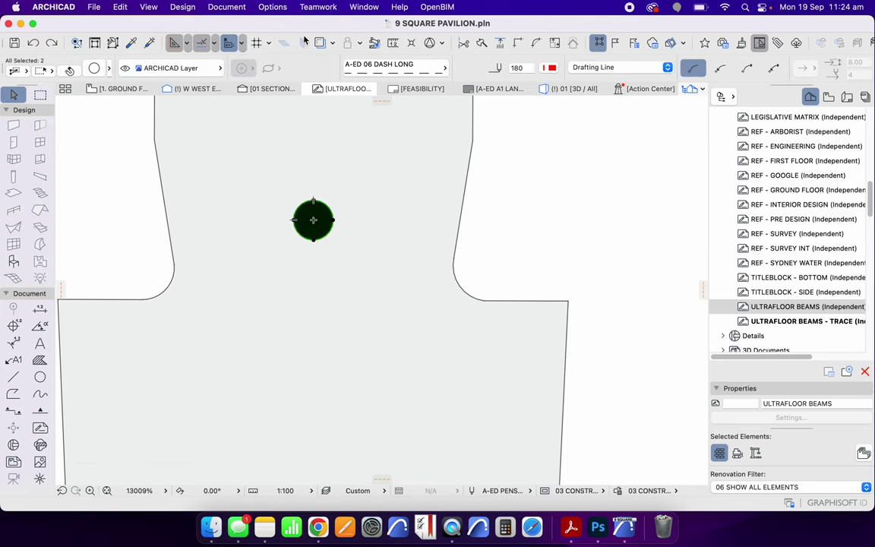
scroll(524, 155, "down", 5)
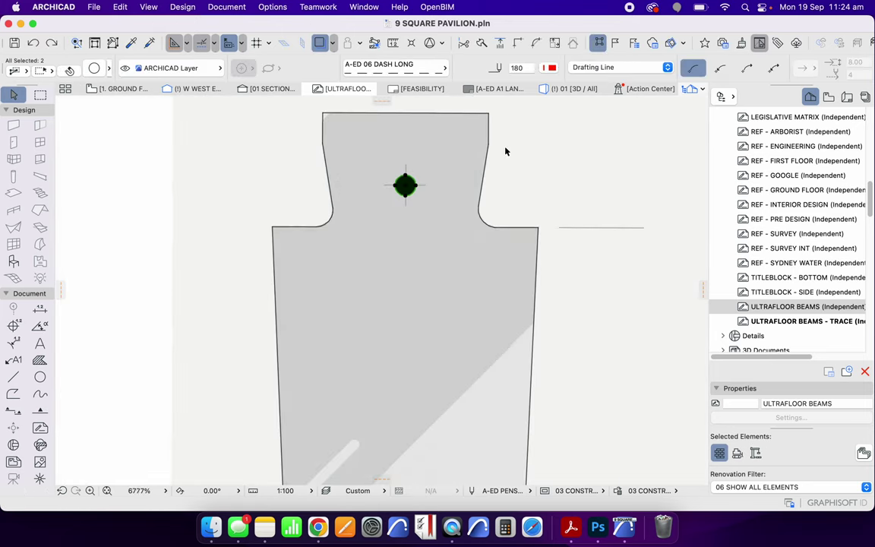
right_click(546, 164)
mouse_move(619, 263)
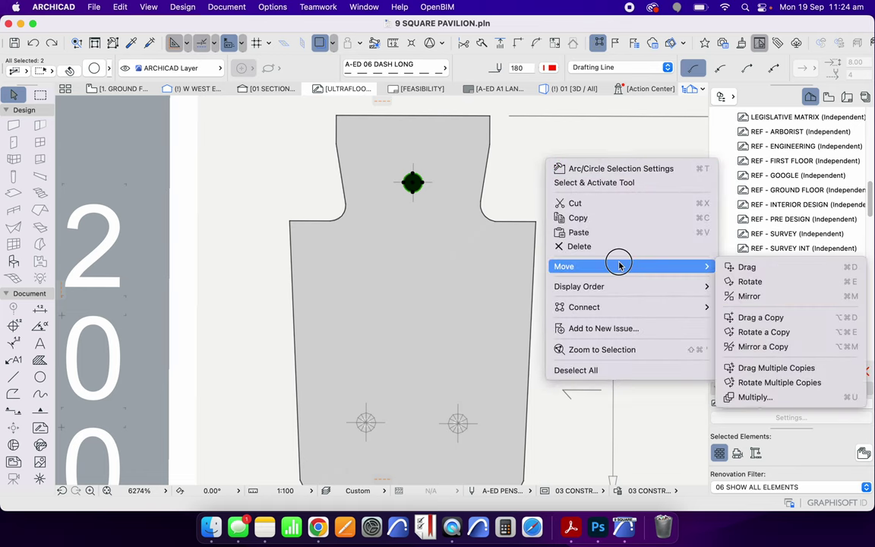
left_click(759, 367)
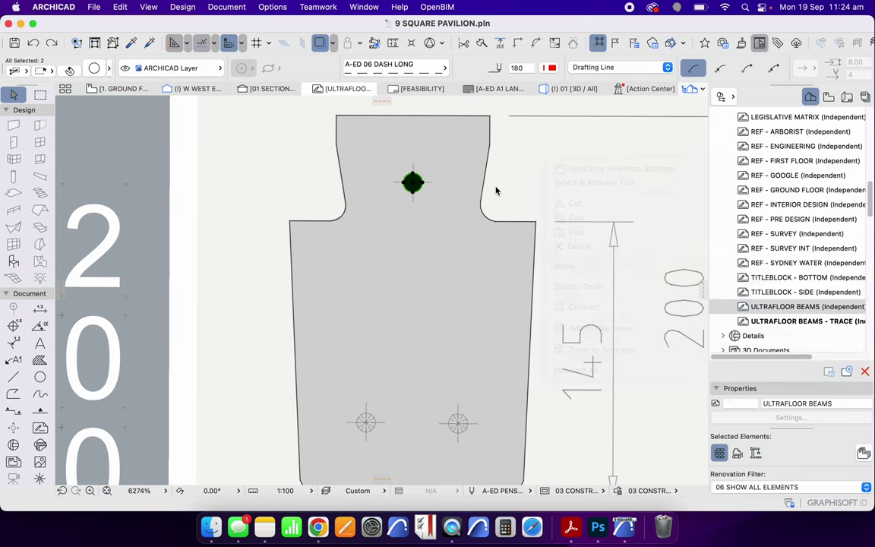
left_click(413, 181)
scroll(372, 429, "up", 5)
scroll(378, 424, "up", 10)
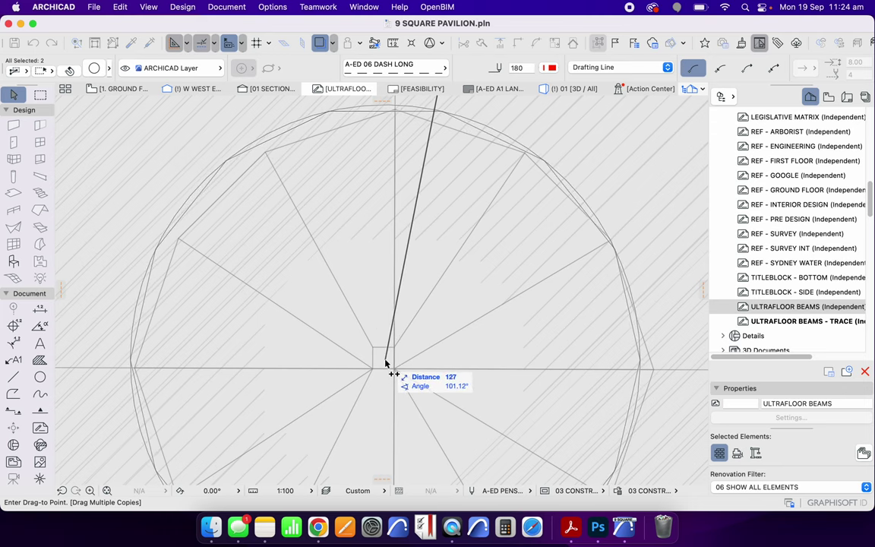
scroll(385, 360, "up", 10)
Place another copy at the lower right strand's centre, end the copying and turn off the trace reference.
scroll(311, 307, "down", 15)
scroll(399, 318, "up", 20)
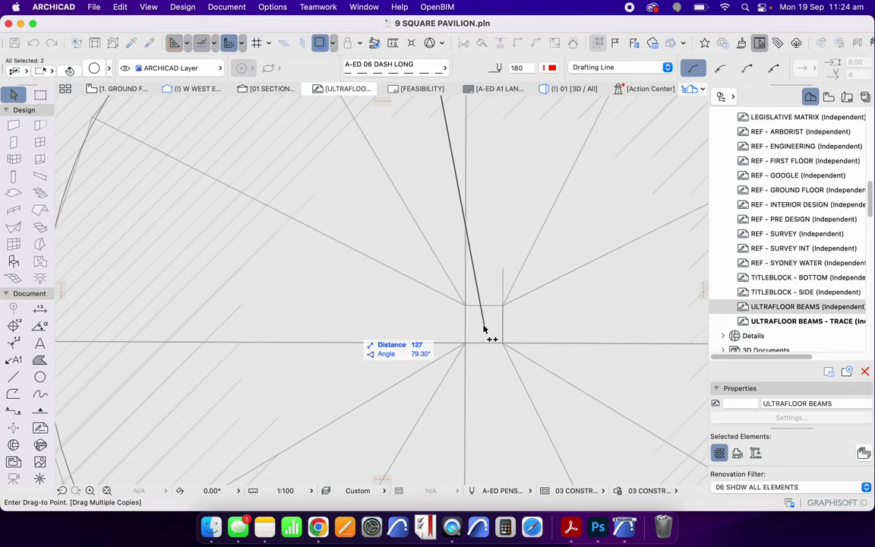
scroll(488, 332, "up", 12)
scroll(369, 315, "down", 5)
scroll(365, 325, "down", 12)
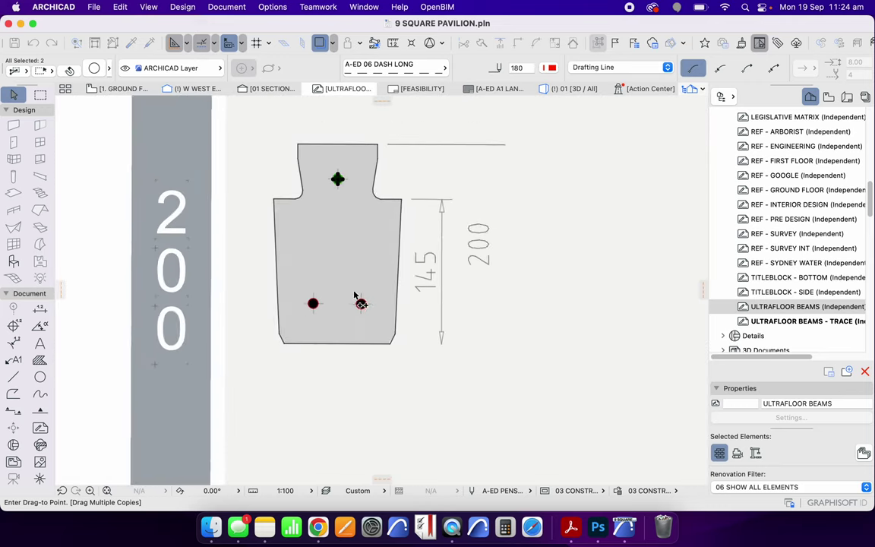
key("Escape")
key("Escape")
left_click(322, 45)
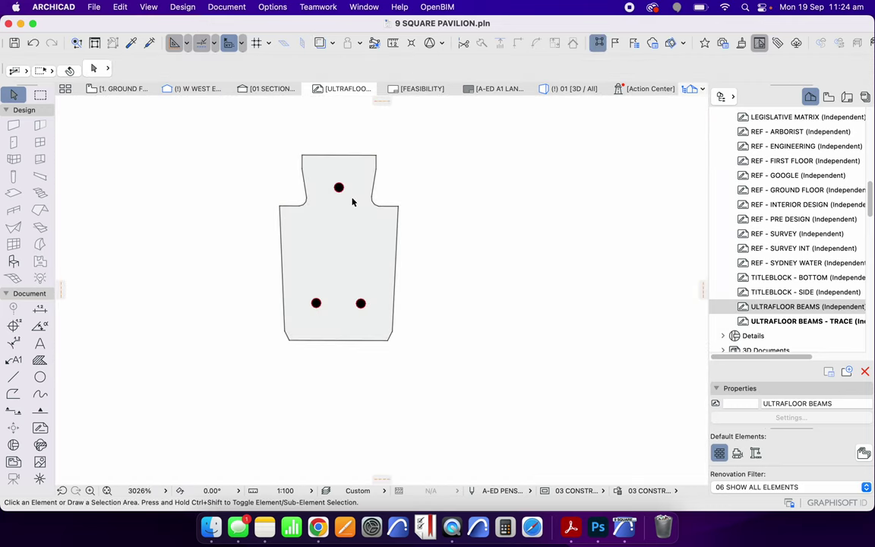
Select all the red circle outlines and delete them, keeping the three solid strand fills.
left_click(40, 378)
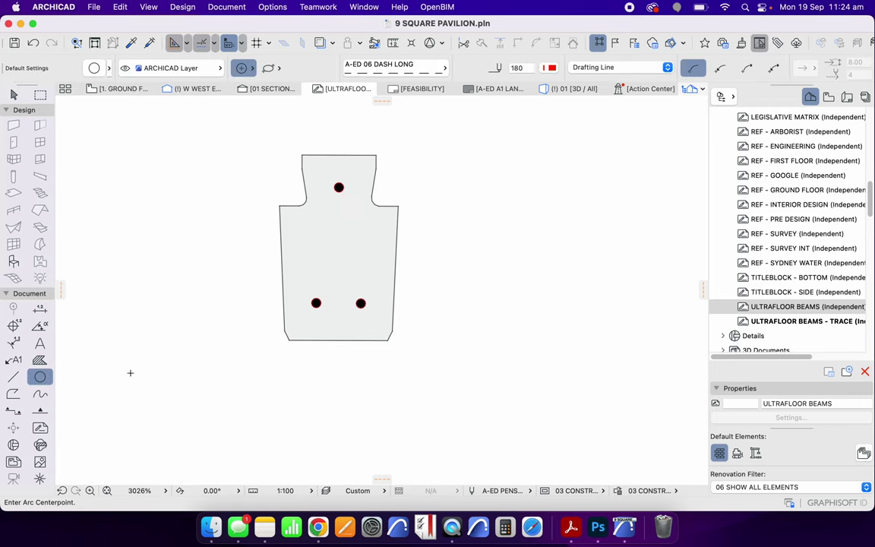
key("super+a")
key("Escape")
key("Escape")
Subtract the upper solid strand circle from the beam fill as a round hole, using the Magic Wand.
scroll(376, 191, "up", 5)
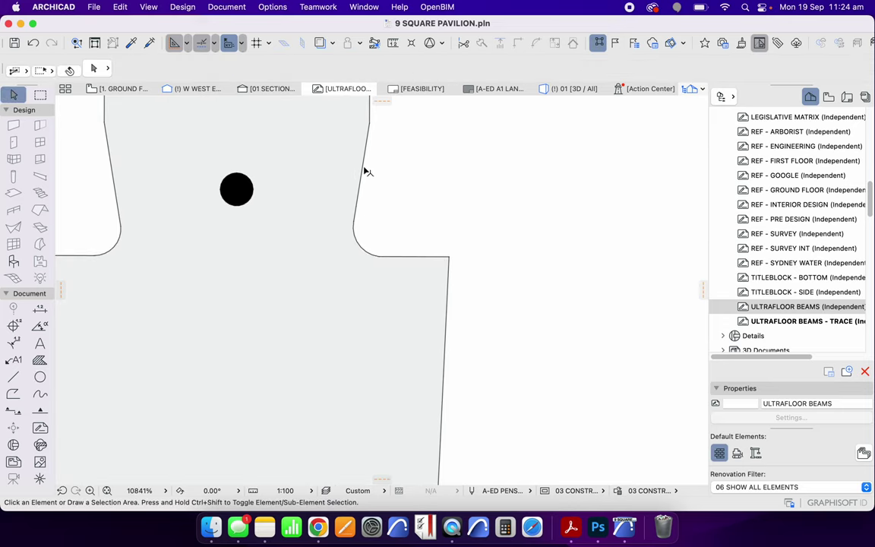
left_click(365, 171)
left_click(363, 168)
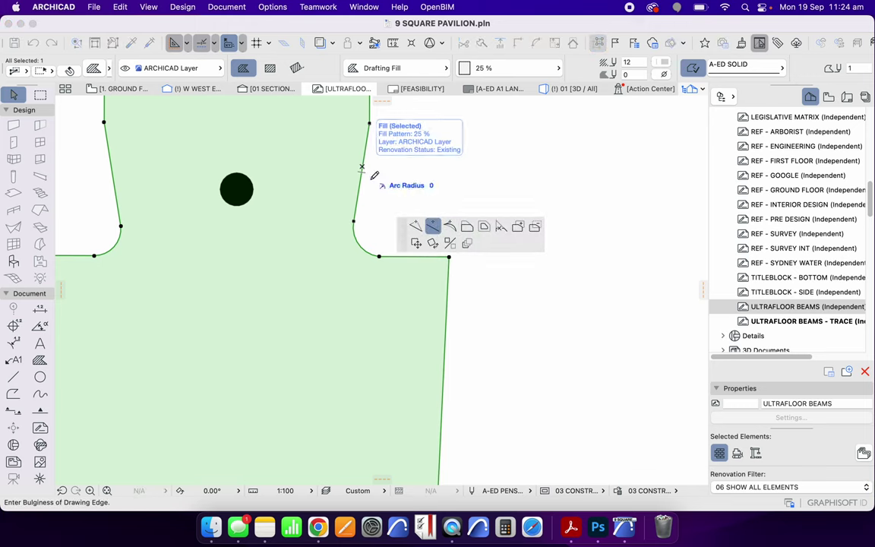
left_click(536, 228)
key("space")
left_click(246, 191)
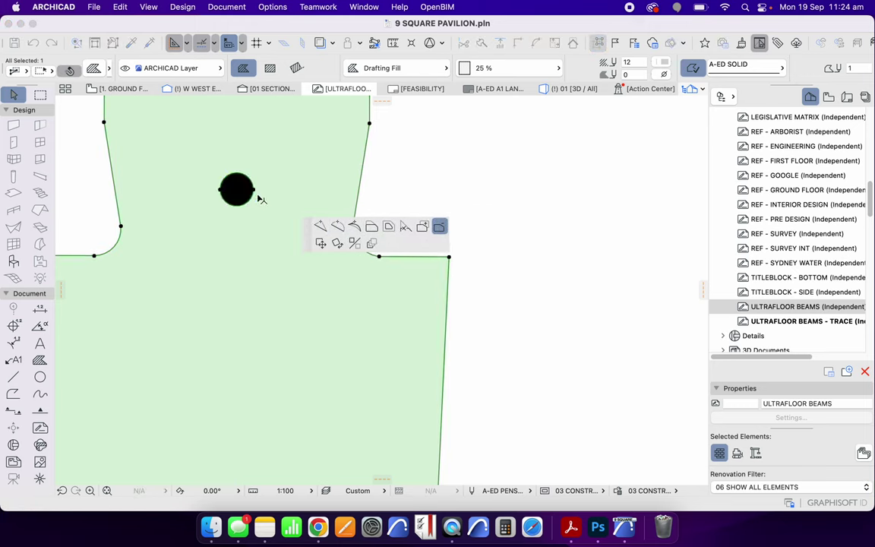
Subtract the two lower solid strand circles from the beam fill as round holes.
scroll(329, 137, "down", 2)
scroll(322, 131, "down", 5)
scroll(328, 186, "up", 4)
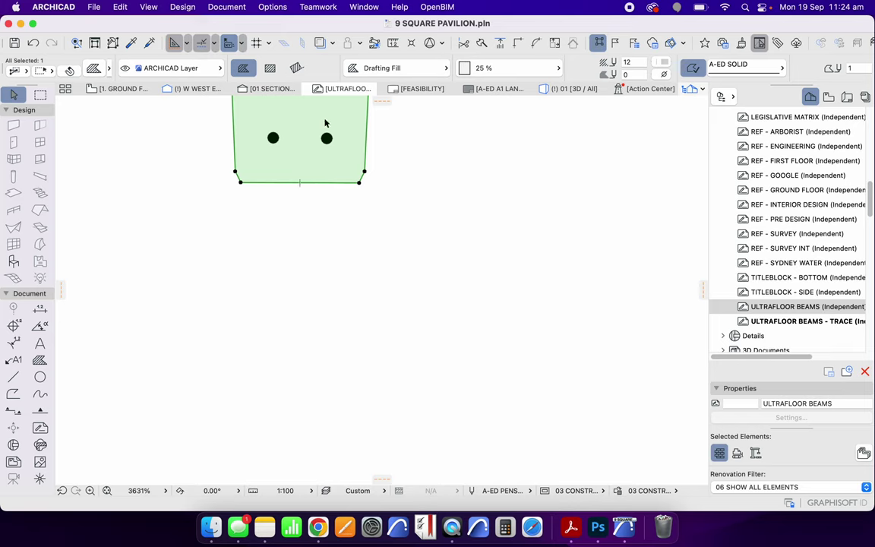
scroll(325, 123, "up", 4)
left_click(41, 360)
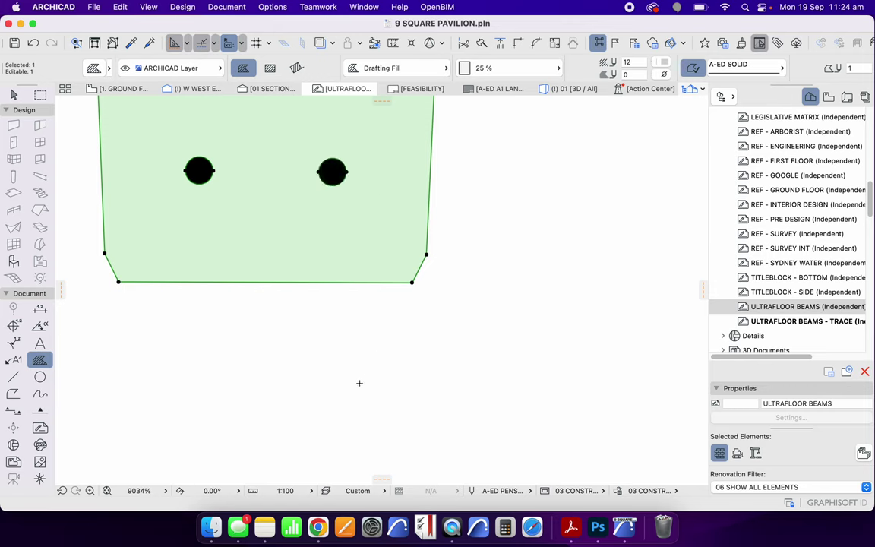
scroll(384, 312, "down", 5)
key("Escape")
Move the beam fill to the right, clear of the three solid strand fills, and deselect it.
left_click(385, 276)
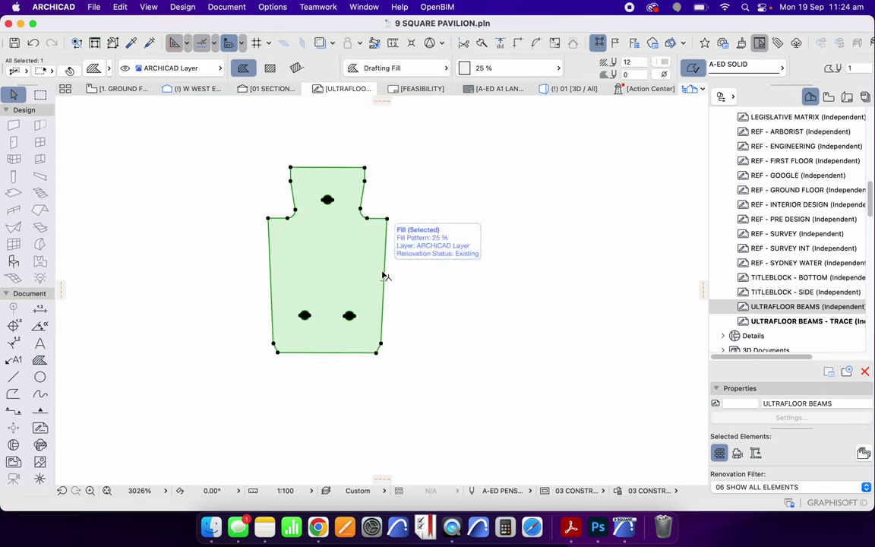
left_click(384, 267)
left_click_drag(384, 268, 579, 259)
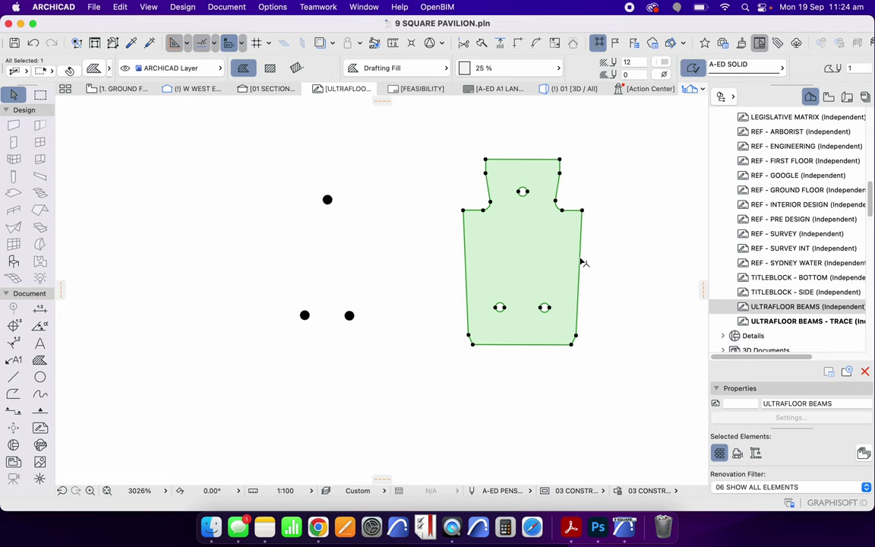
left_click(544, 369)
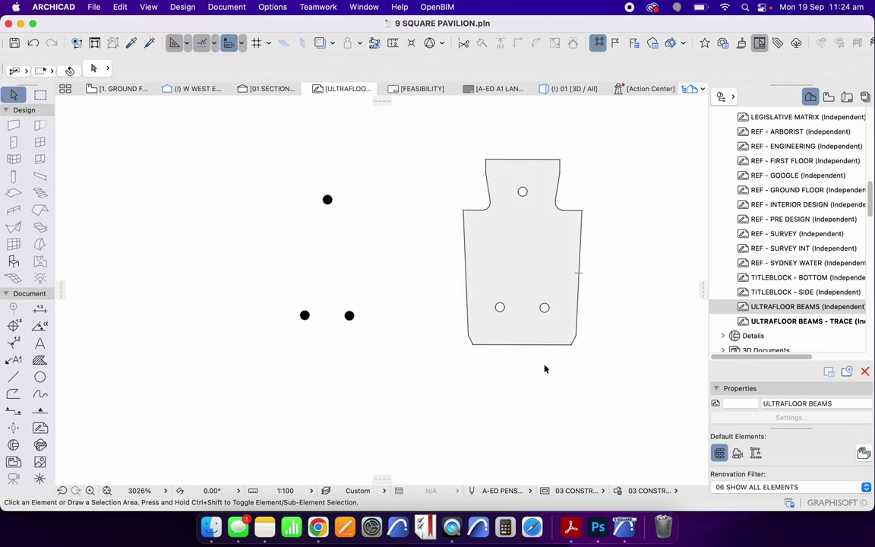
Undo the last move of the beam fill, deselect everything, and quit the Messages app.
key("super+z")
left_click(416, 376)
left_click_drag(448, 382, 225, 157)
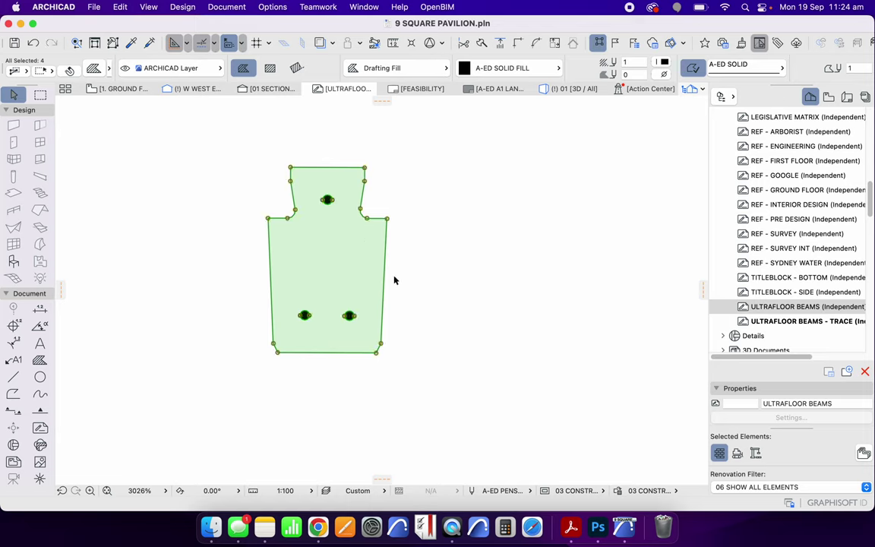
left_click(475, 274)
right_click(251, 528)
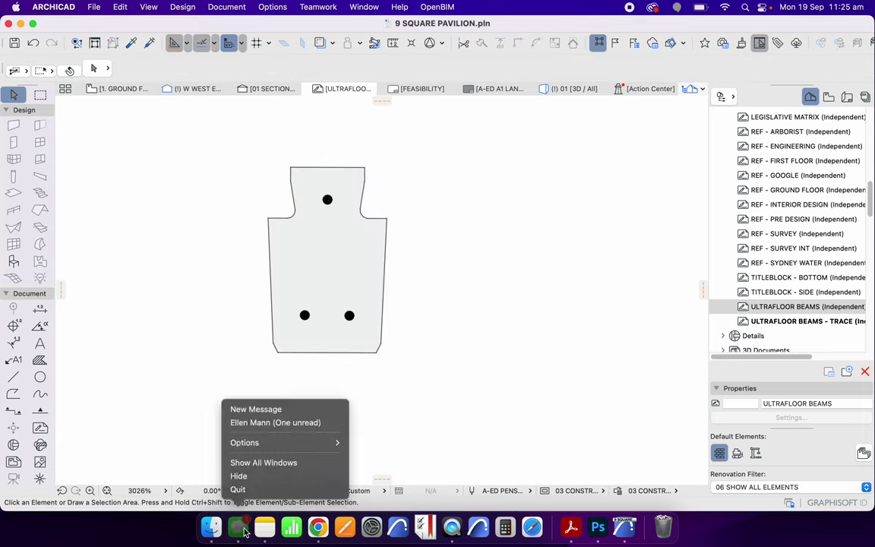
left_click(242, 489)
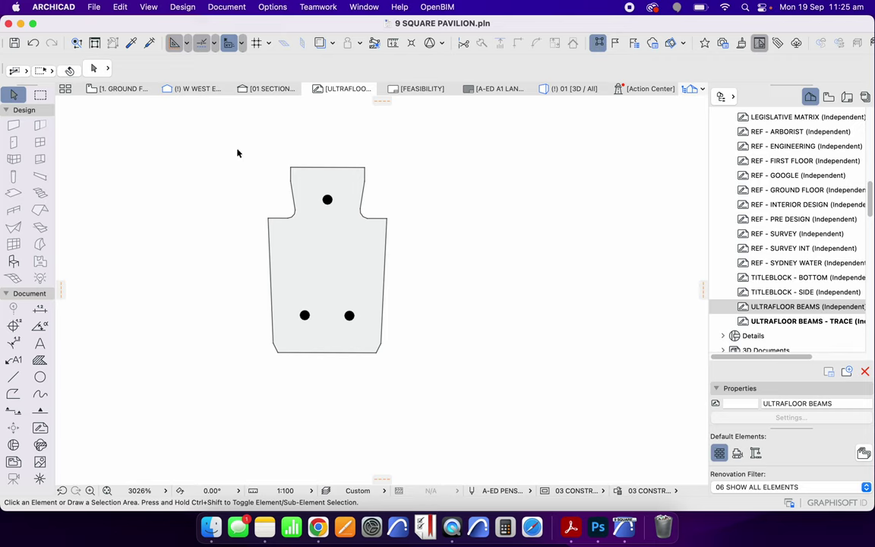
Copy the beam fill together with its three solid strand fills and open the Profile Manager beside them.
left_click_drag(222, 144, 413, 391)
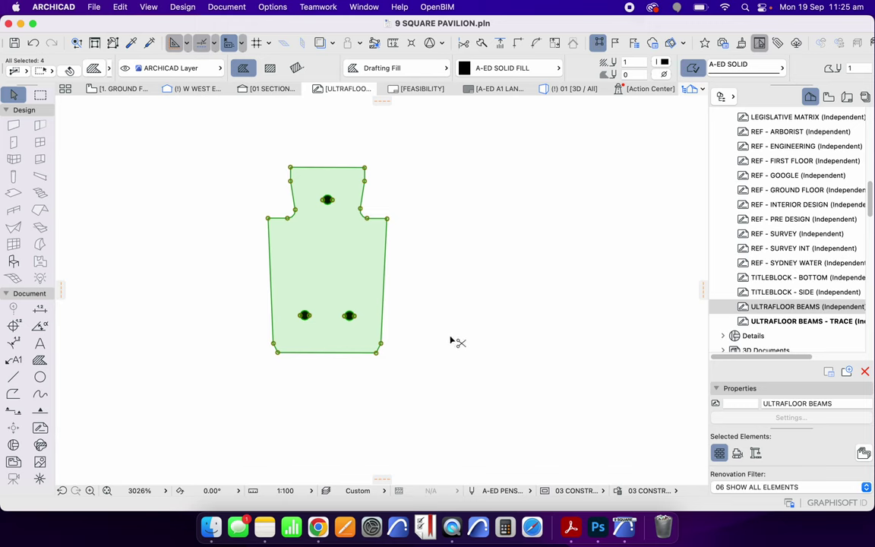
left_click(272, 7)
mouse_move(288, 26)
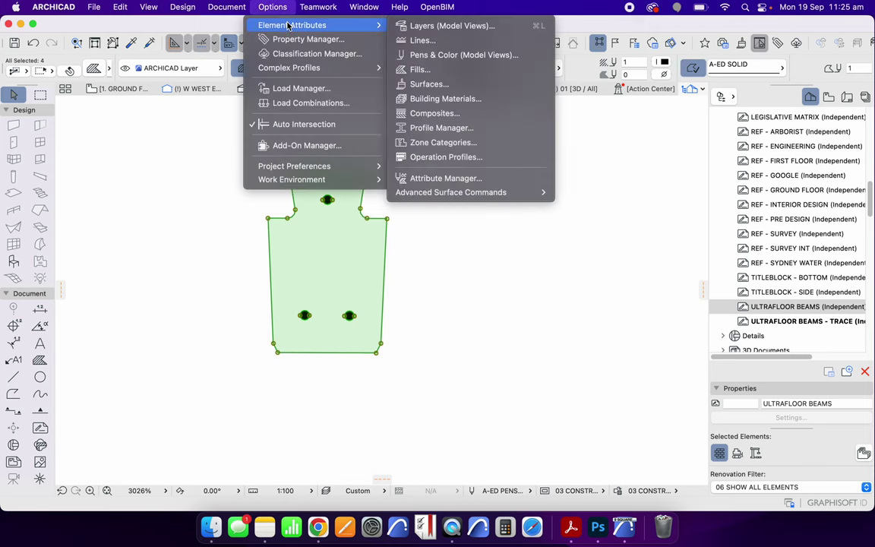
left_click(440, 127)
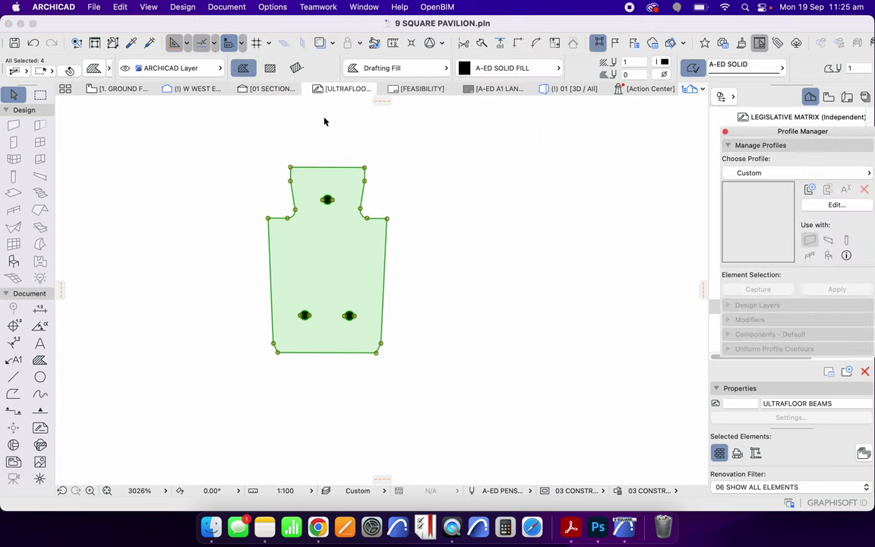
left_click_drag(826, 134, 532, 104)
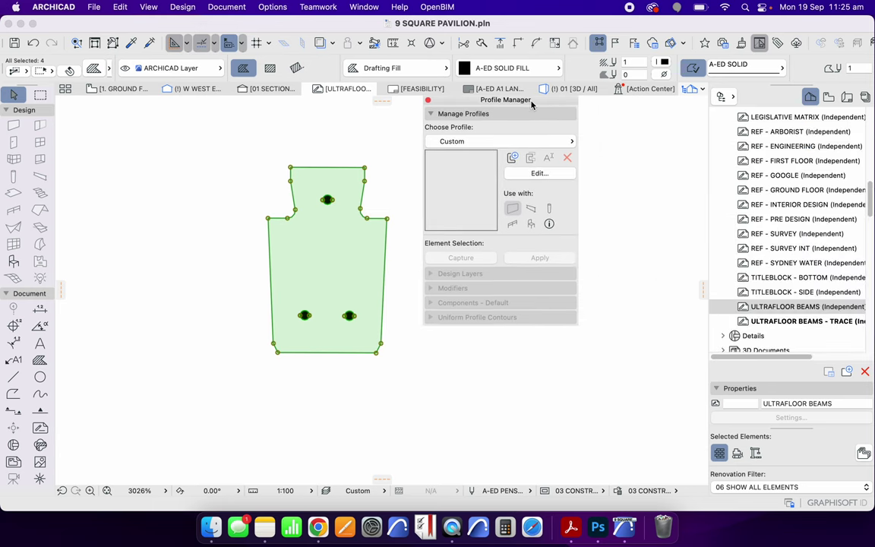
Create a new profile named RM ULTRAFLOOR BEAM R200 and make it available for beams only.
left_click(511, 158)
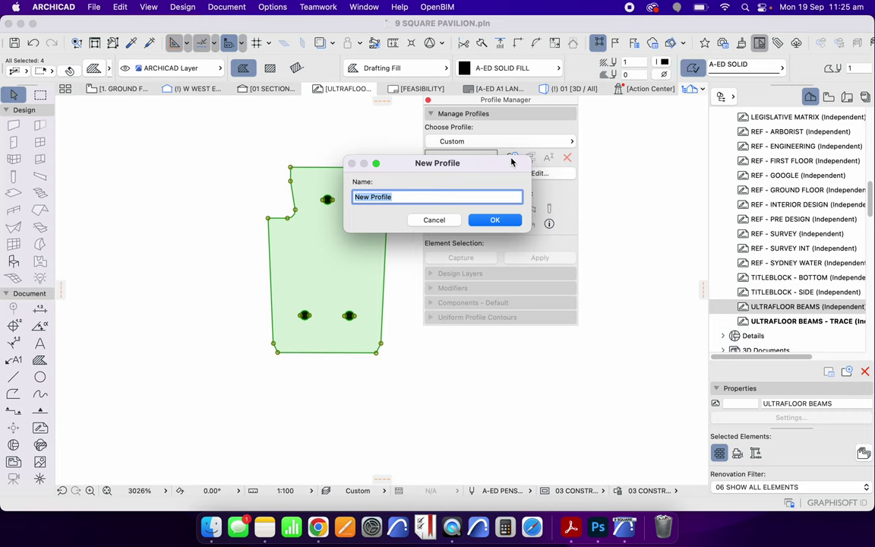
type("RM ULTRAFLOOR BEAM R200")
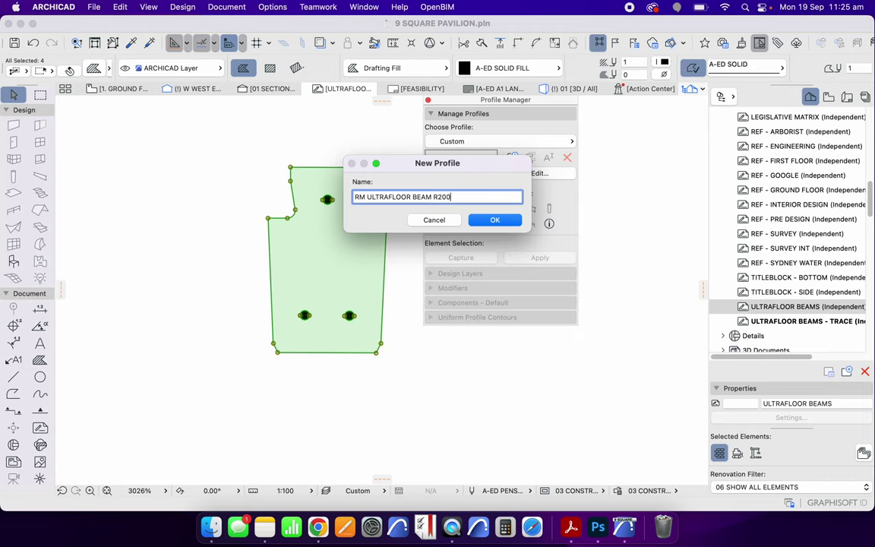
key("Return")
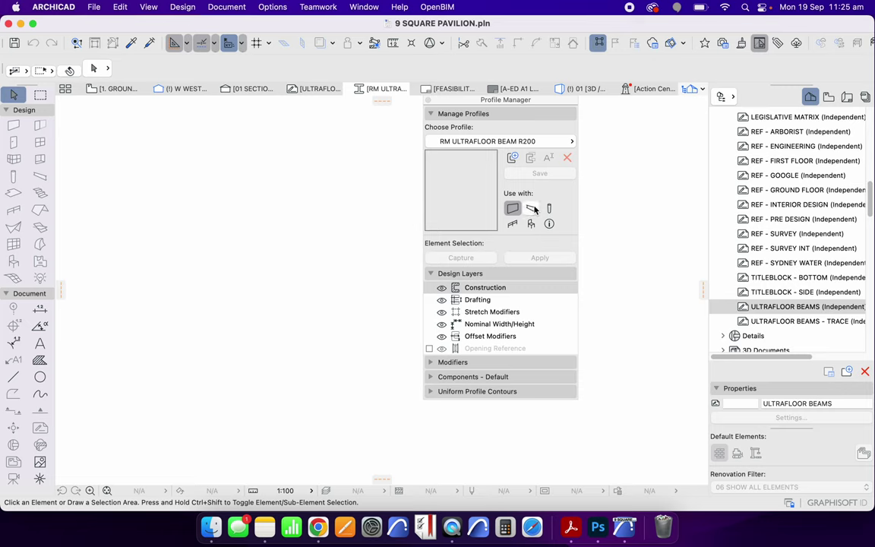
left_click(532, 209)
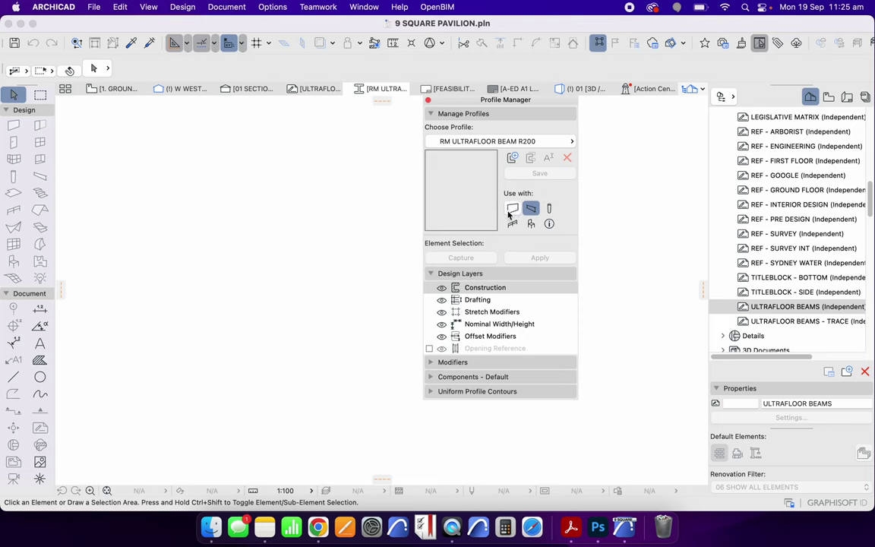
left_click_drag(447, 107, 682, 118)
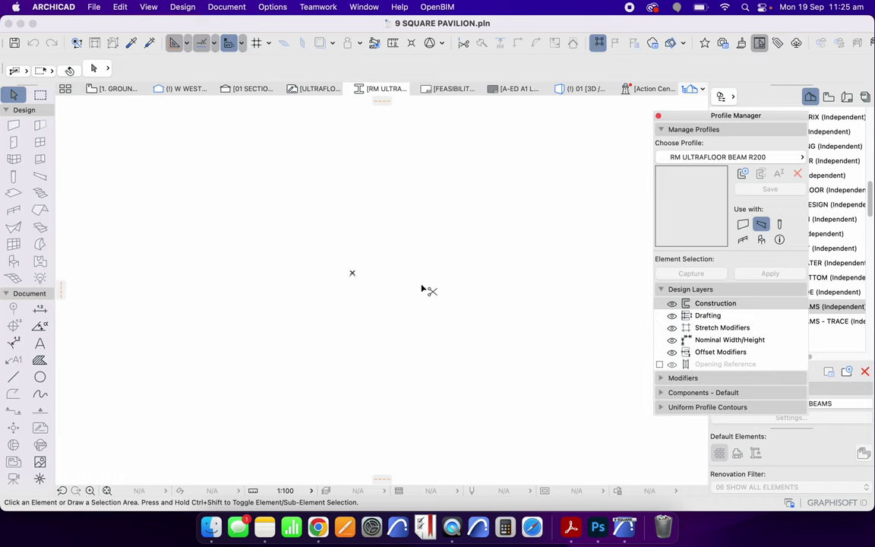
Paste the copied fills into the profile at the center of the current view, keeping the current view.
key("super+v")
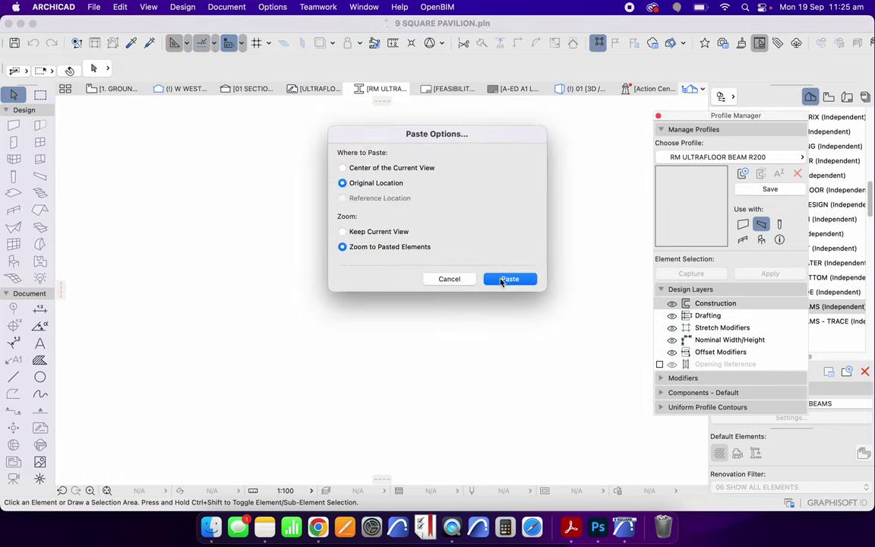
left_click(389, 168)
left_click(383, 231)
left_click(521, 279)
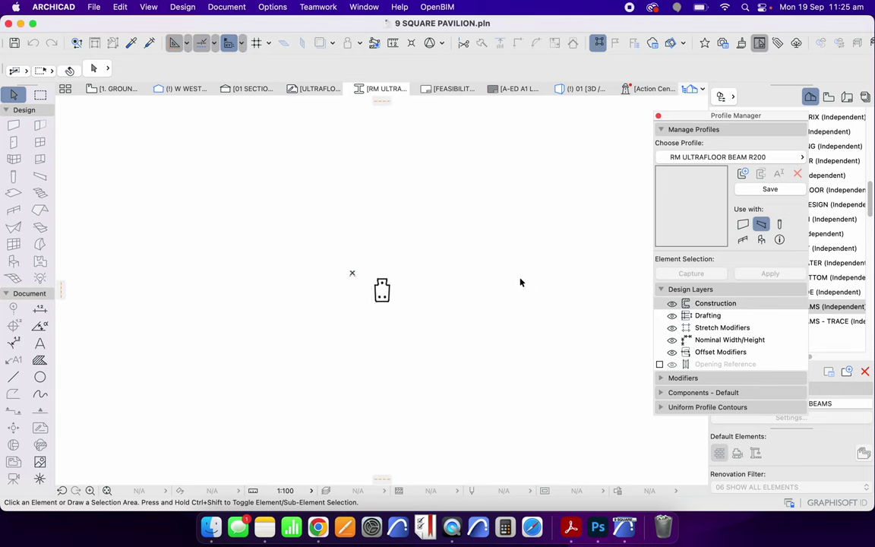
left_click(459, 310)
scroll(385, 298, "up", 5)
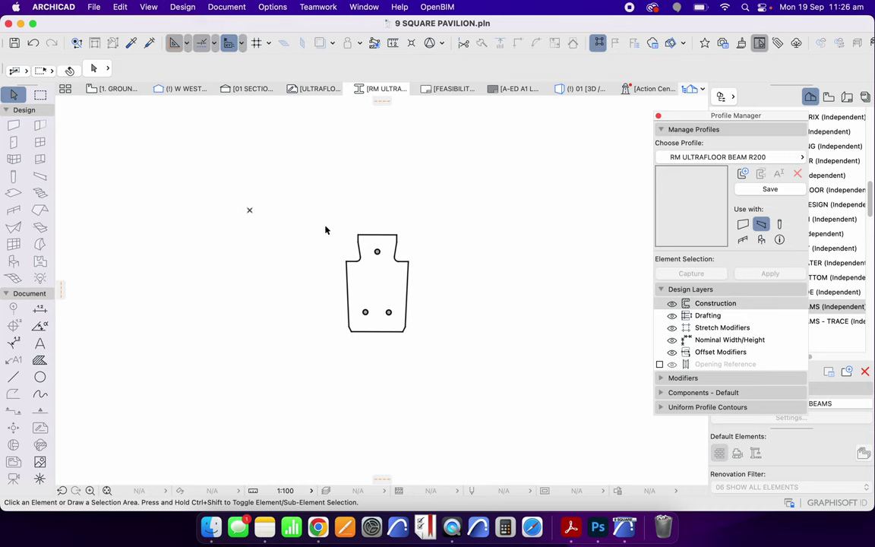
Move all four fills by the midpoint of the beam's top edge onto the profile origin, and deselect them.
left_click_drag(325, 230, 482, 357)
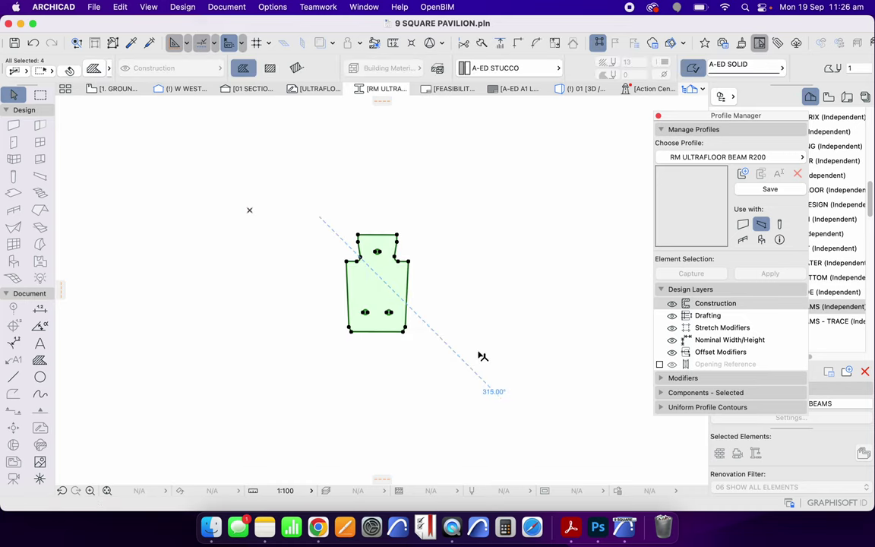
right_click(413, 194)
mouse_move(476, 298)
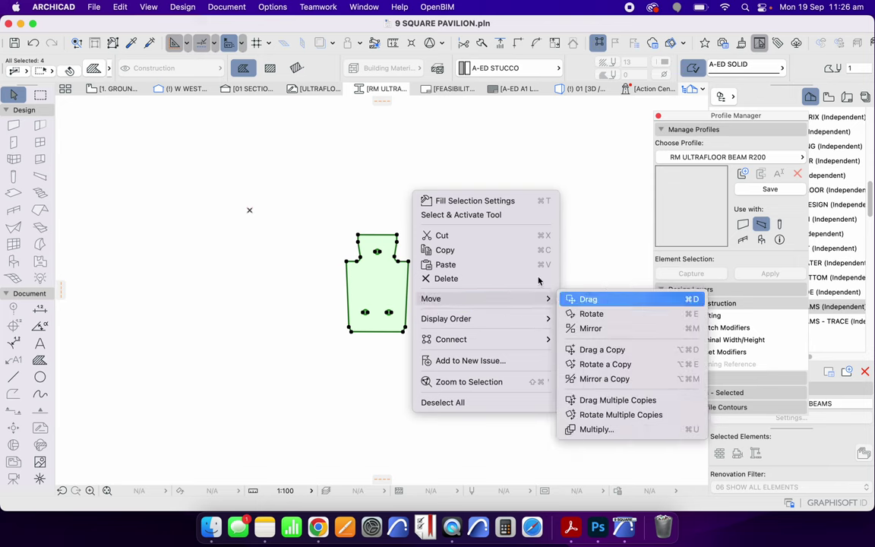
left_click(588, 299)
left_click(377, 236)
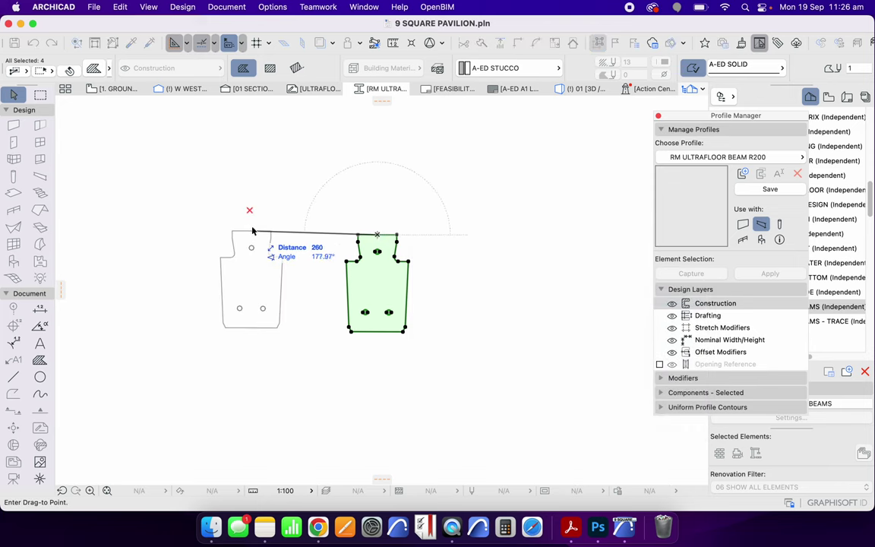
scroll(251, 215, "up", 3)
left_click(250, 202)
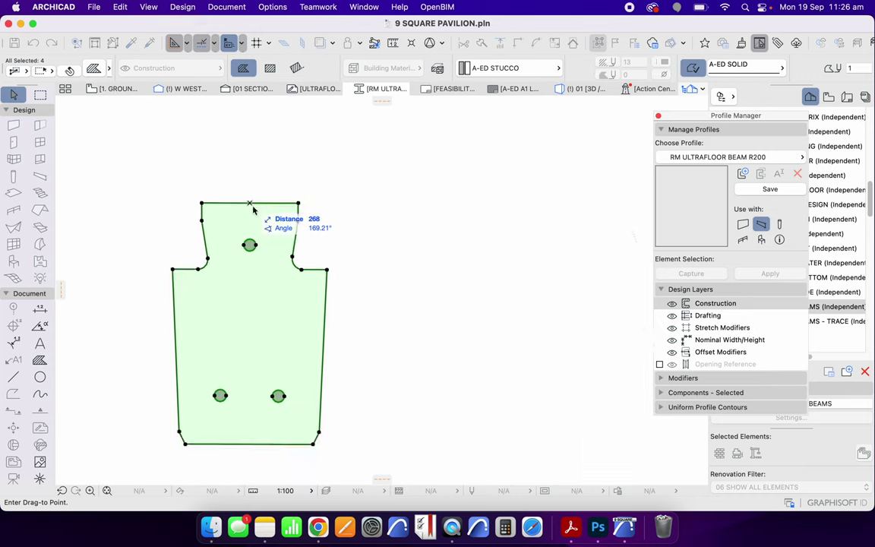
left_click(392, 281)
Set the beam body's building material to A-ED CONCRETE.
scroll(392, 281, "down", 2)
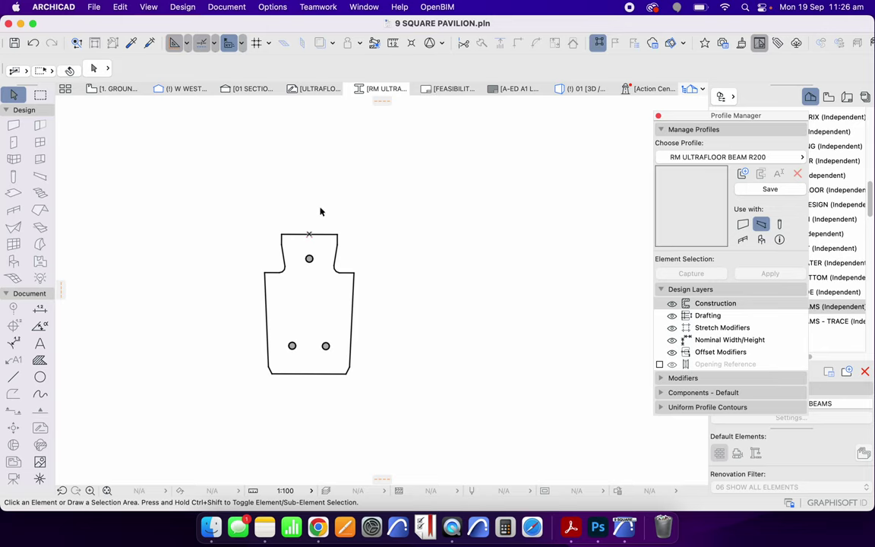
scroll(276, 253, "up", 3)
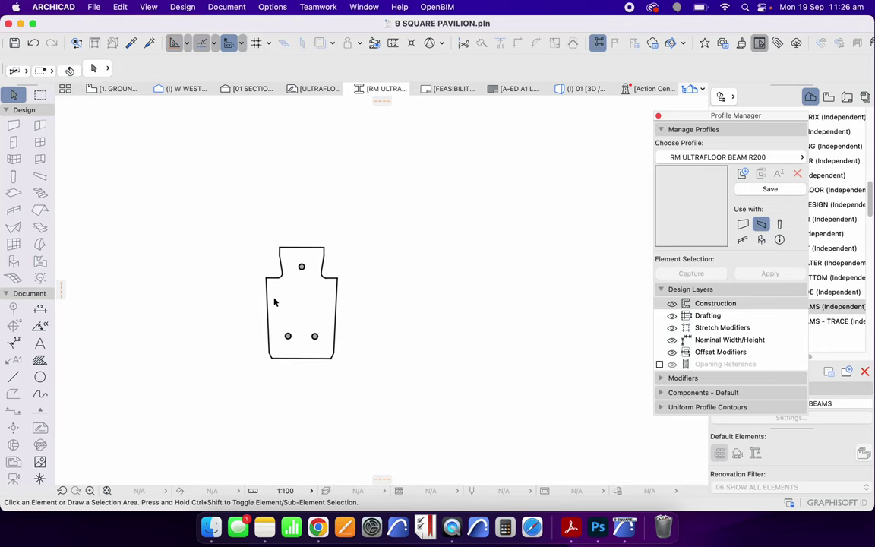
left_click(350, 307)
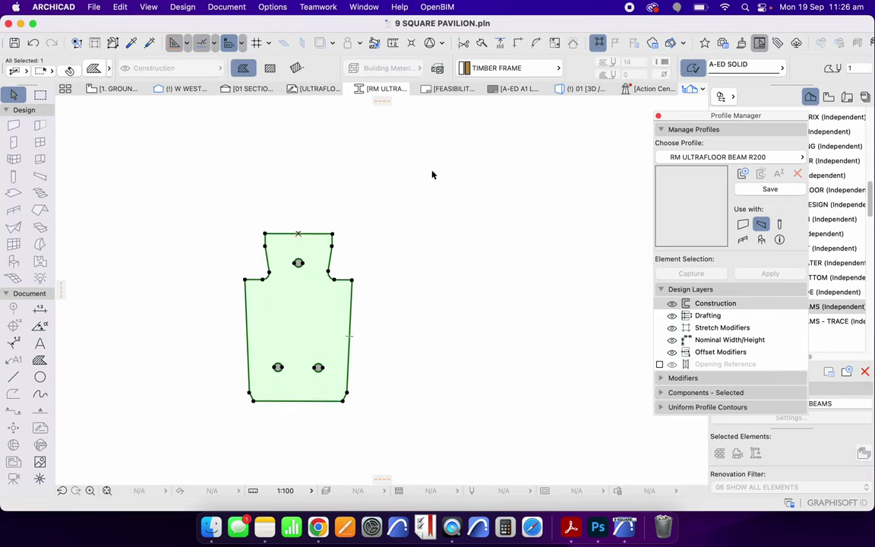
left_click(536, 70)
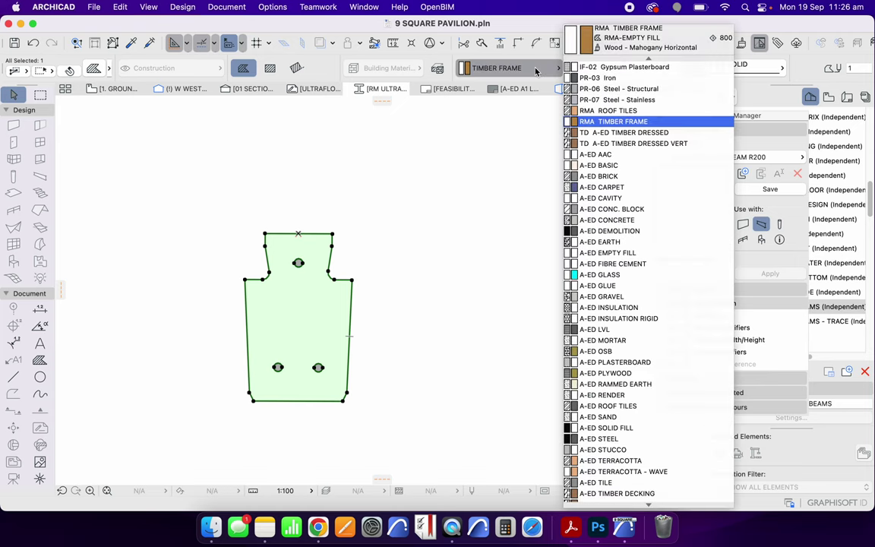
left_click(649, 219)
key("Escape")
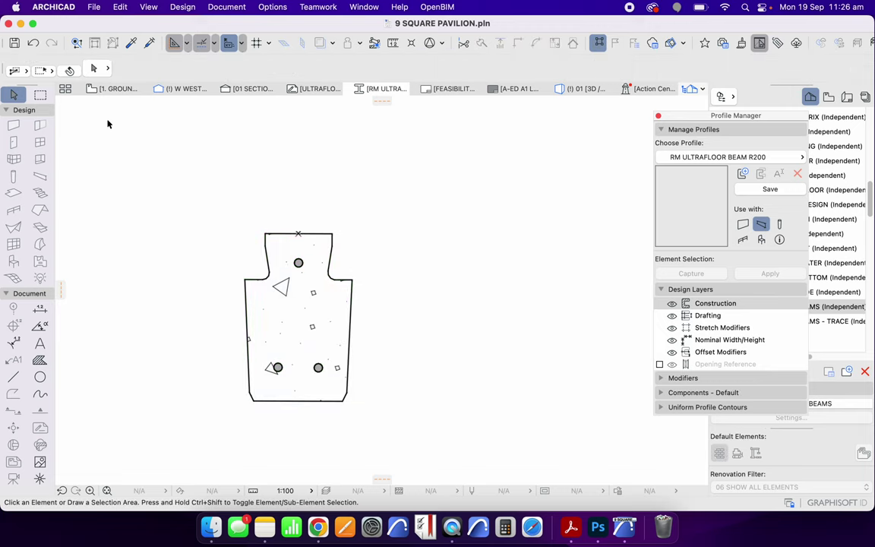
Select the three strand circles and set their building material to A-ED STEEL.
scroll(292, 281, "up", 5)
left_click(312, 274)
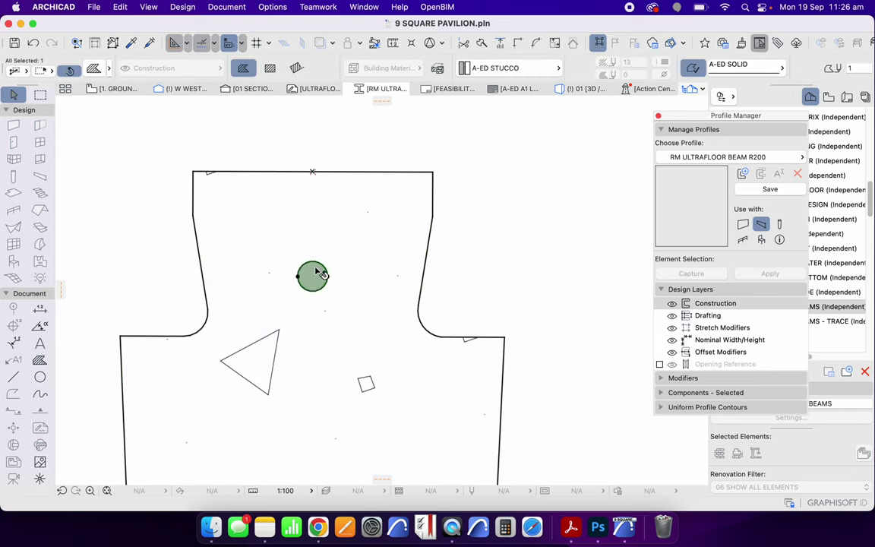
scroll(308, 304, "down", 5)
scroll(303, 313, "up", 5)
left_click(286, 347, "shift")
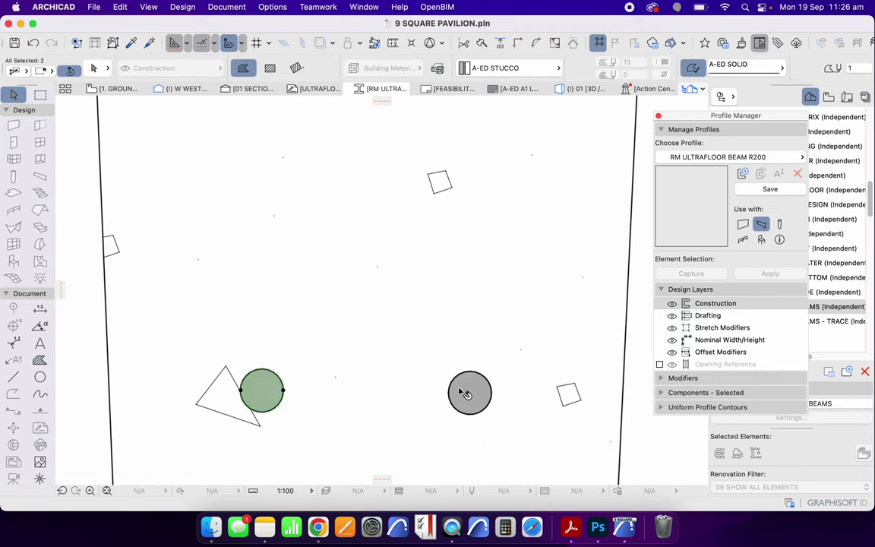
left_click(470, 390, "shift")
left_click(507, 67)
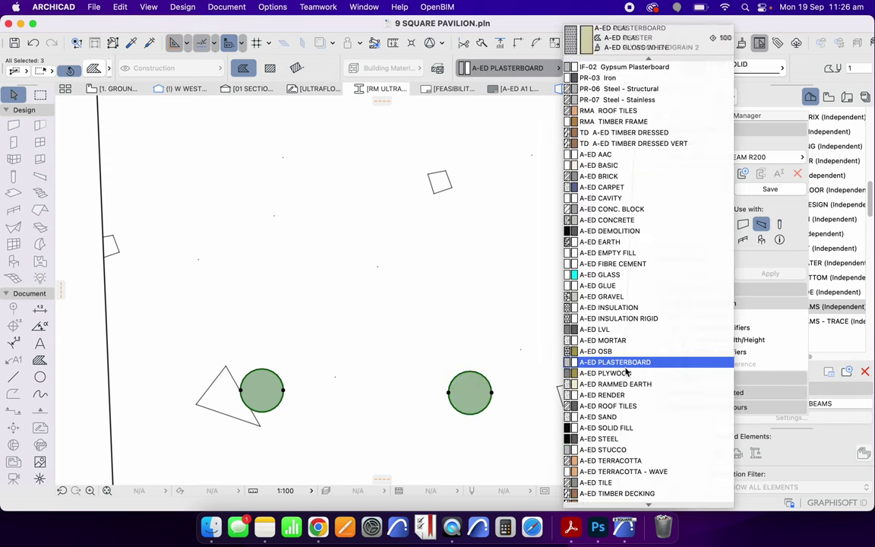
left_click(571, 438)
left_click(555, 447)
scroll(322, 325, "down", 5)
scroll(322, 334, "up", 5)
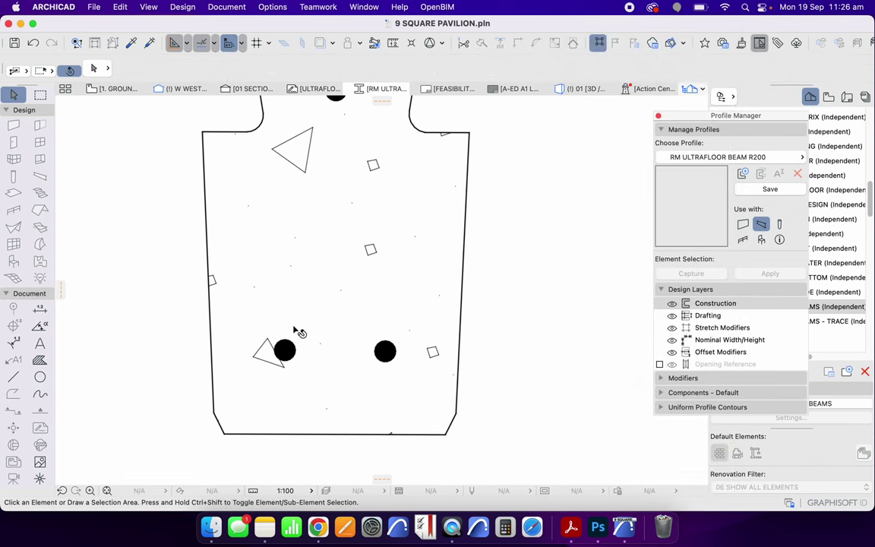
Set the profile view's scale to 1:10 and check the concrete hatch on the beam.
scroll(313, 305, "down", 4)
left_click(294, 490)
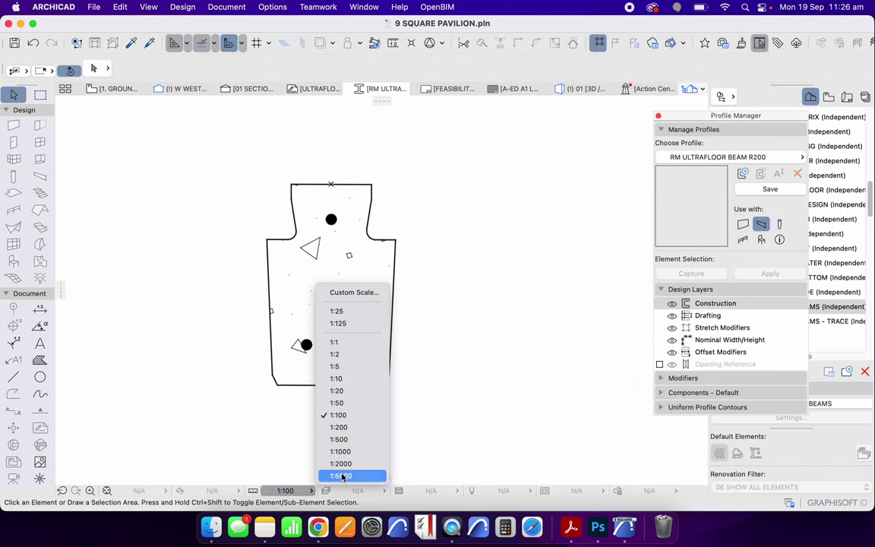
left_click(336, 378)
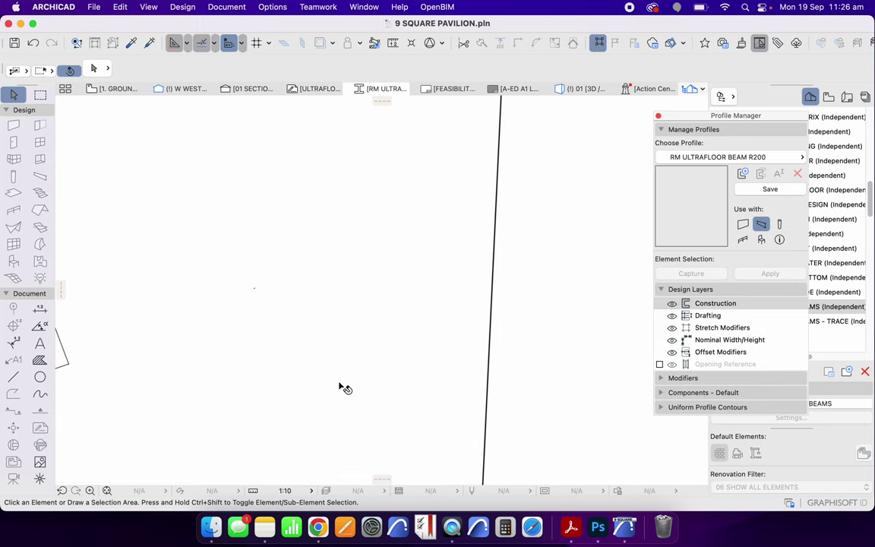
scroll(456, 342, "down", 4)
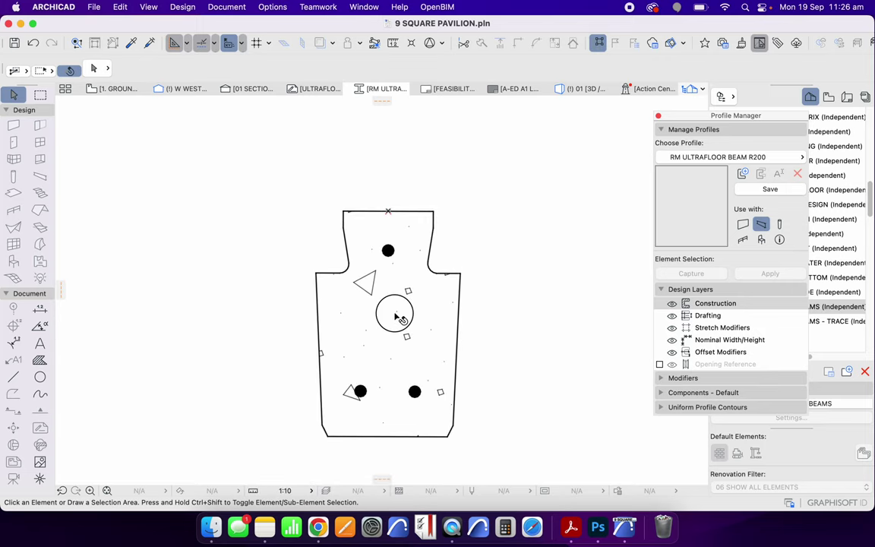
left_click(400, 316)
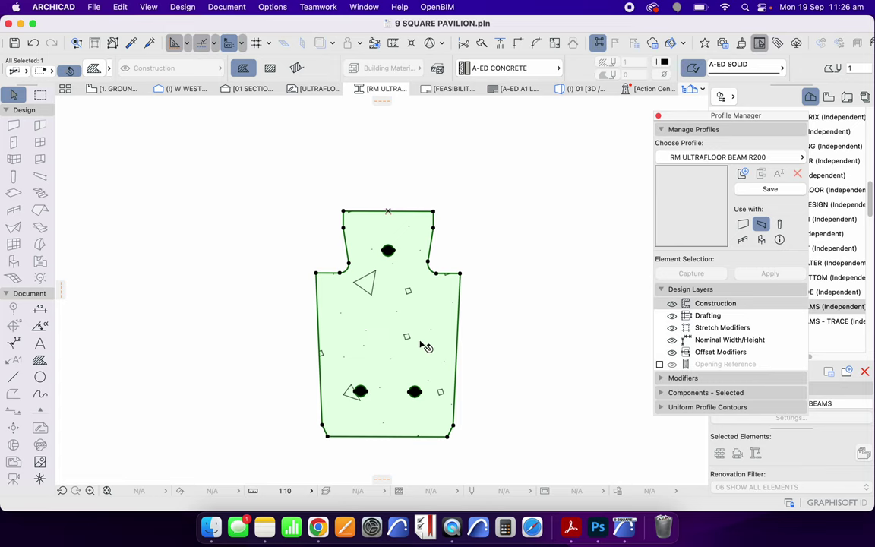
key("Escape")
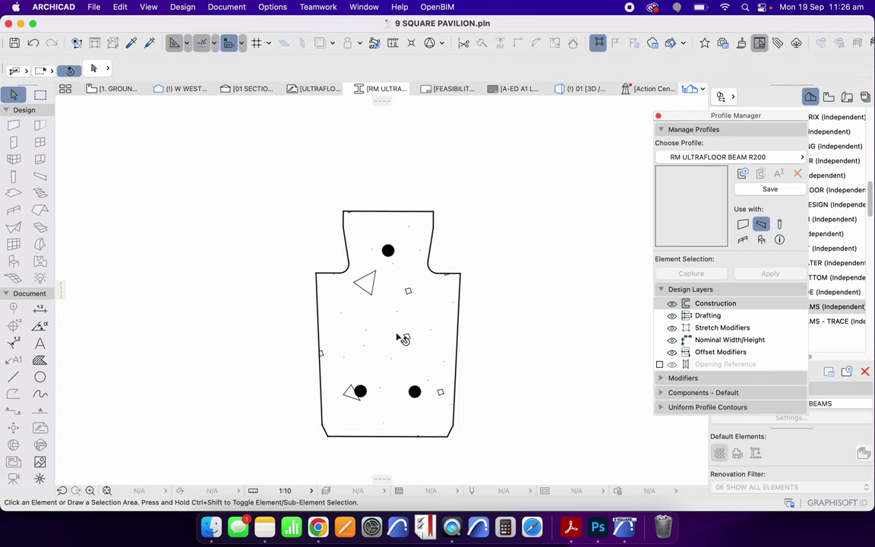
scroll(401, 339, "down", 3)
scroll(402, 342, "up", 3)
scroll(400, 342, "up", 2)
scroll(400, 335, "down", 5)
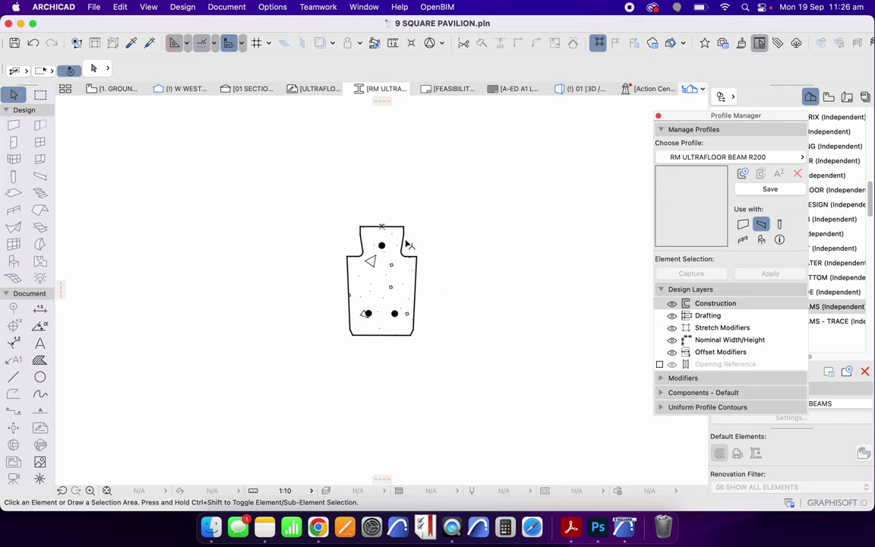
scroll(414, 261, "up", 2)
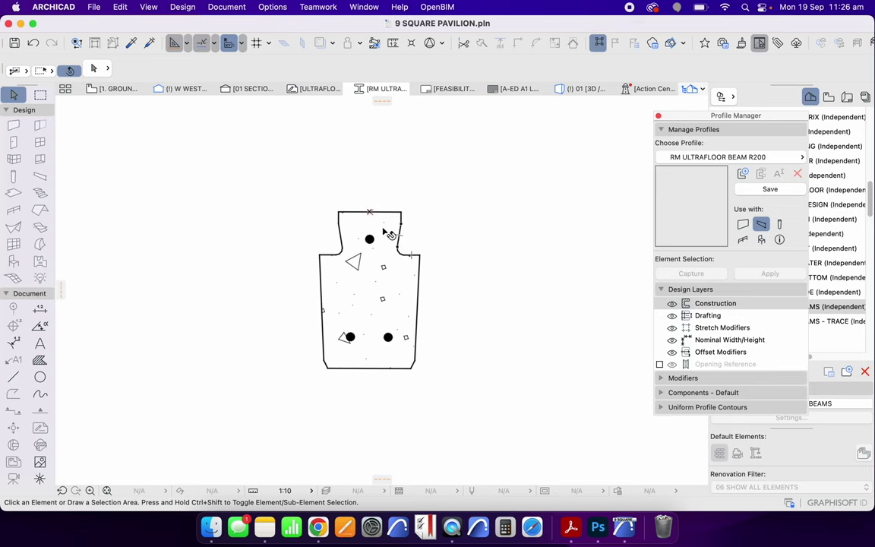
Draw horizontal A-ED 06 DASH LONG lines outward from both shoulders of the beam profile.
left_click(348, 245)
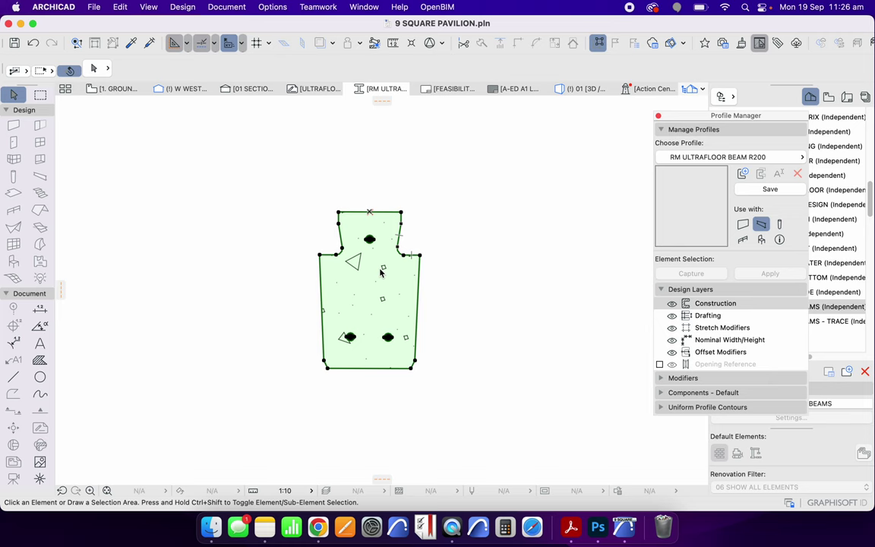
left_click(211, 293)
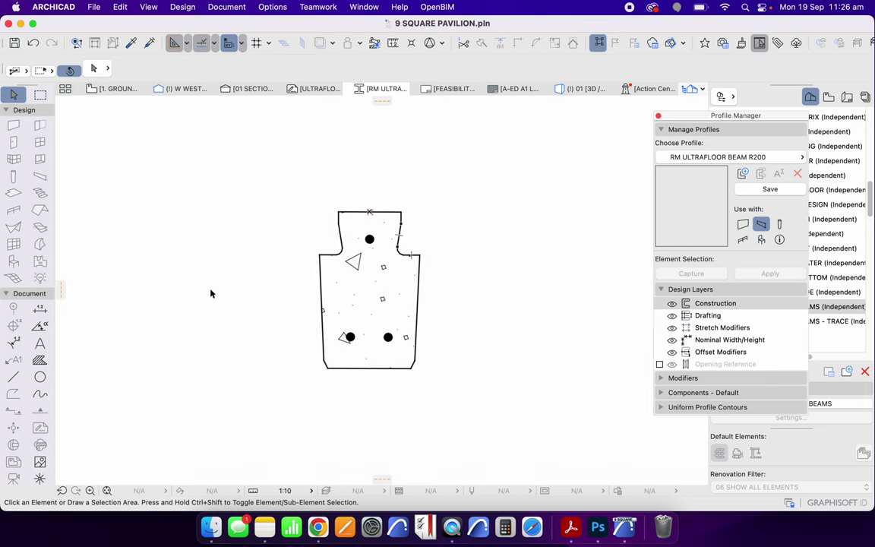
left_click(12, 377)
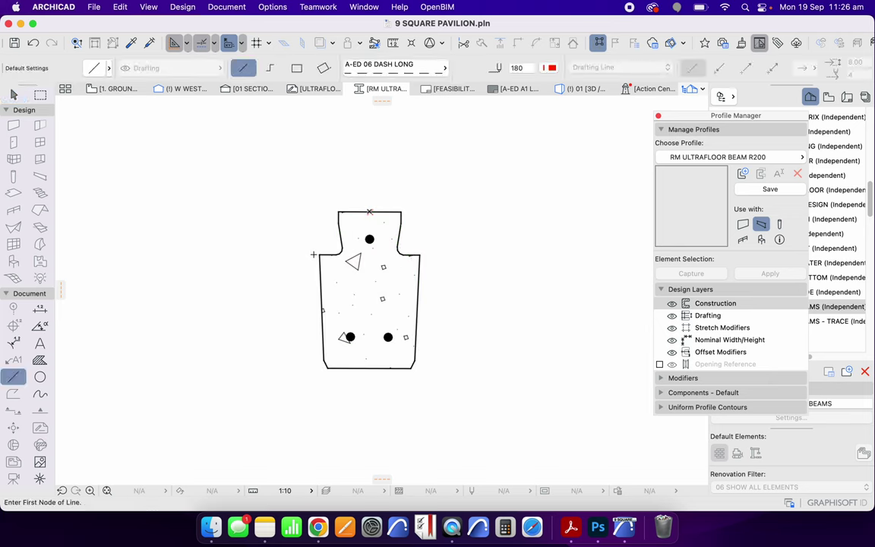
left_click(420, 255)
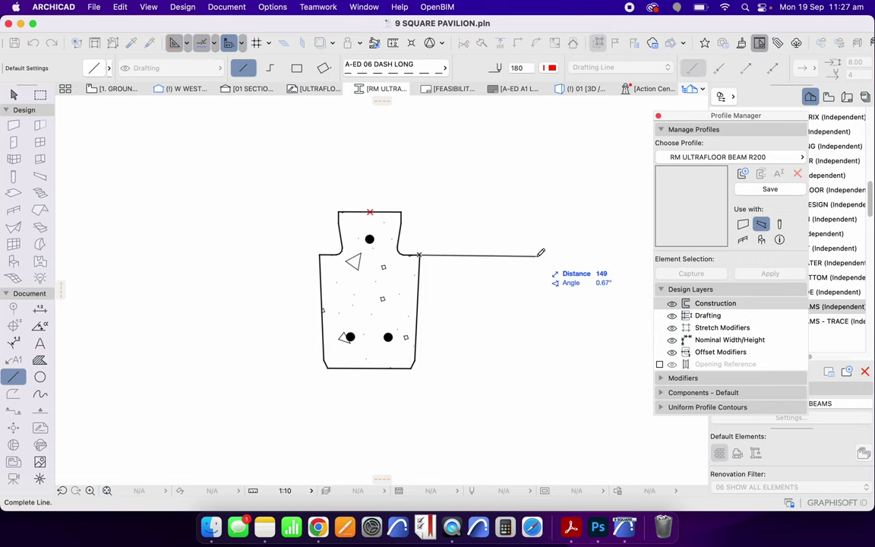
left_click(615, 255)
left_click(319, 255)
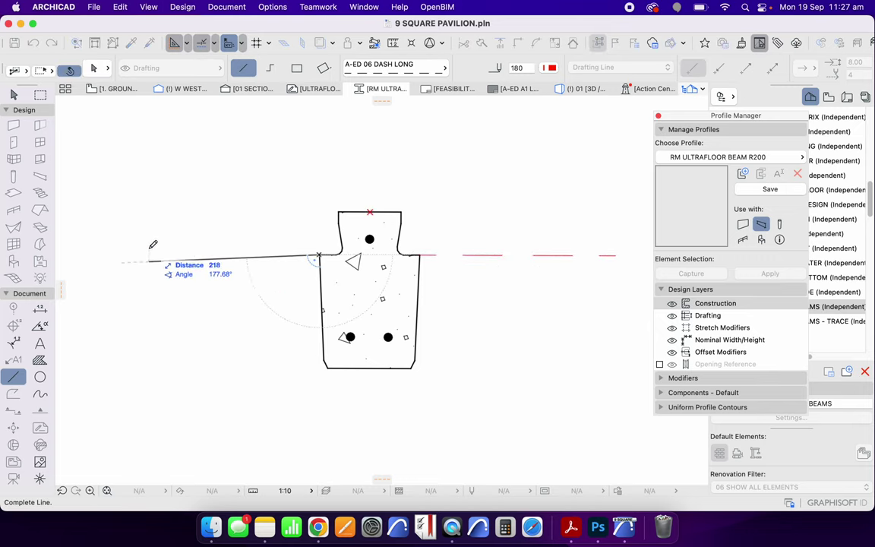
left_click(126, 253)
Draw a parallel dashed line above the beam and a vertical dashed line near each end to outline a slab.
scroll(296, 284, "down", 2)
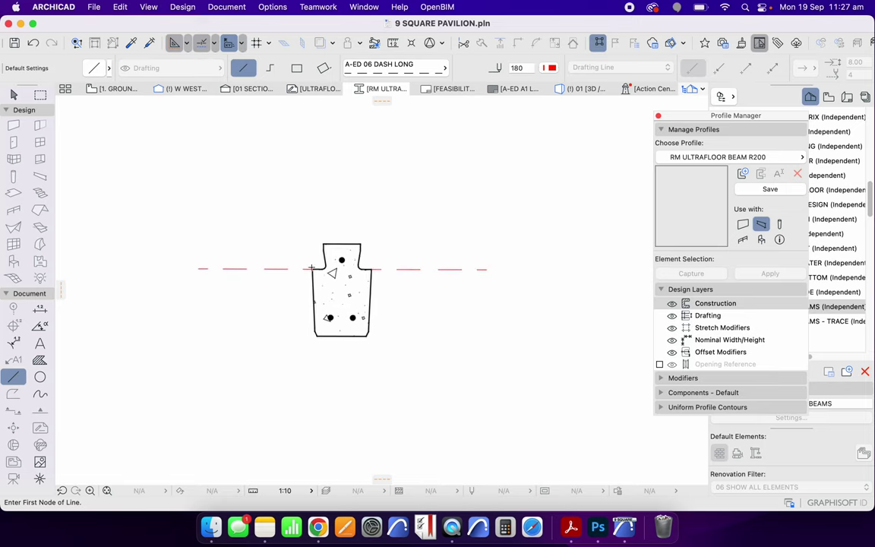
left_click(201, 219)
left_click(484, 218)
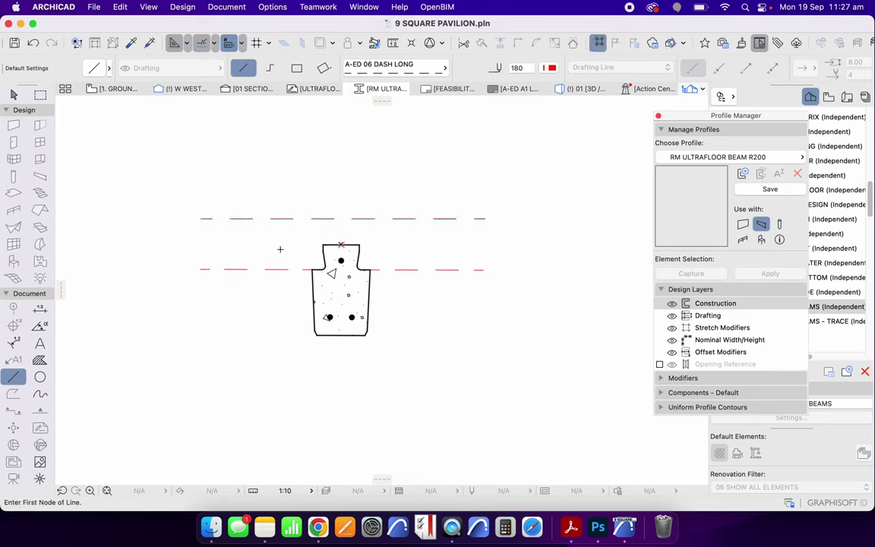
left_click(229, 284)
left_click(229, 176)
left_click(470, 297)
left_click(470, 177)
Fill the outlined slab area around the beam's neck with A-ED CONCRETE, using the beam body's fill settings.
left_click(40, 359)
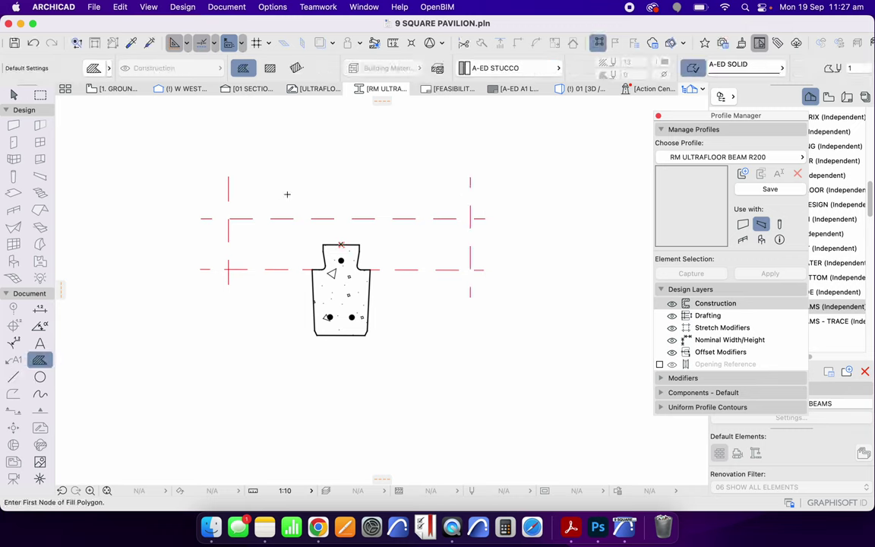
left_click(352, 301, "alt")
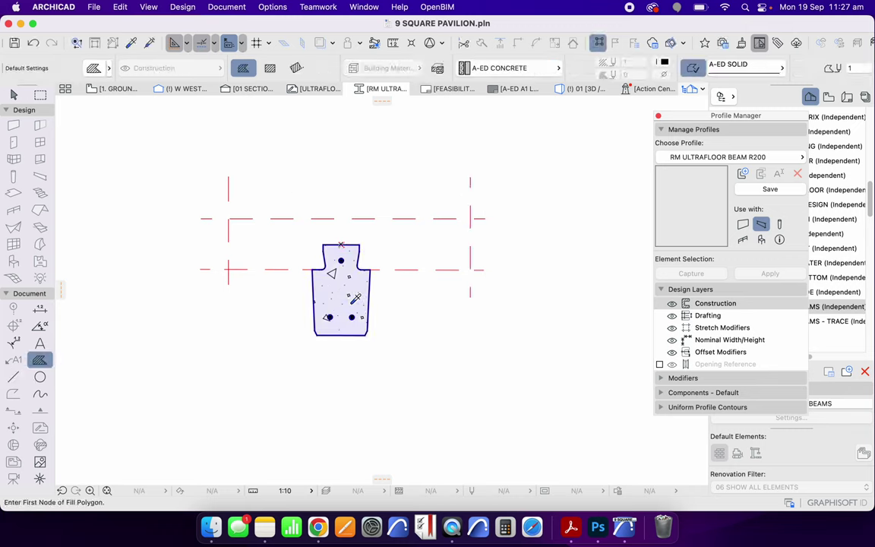
left_click(254, 243)
left_click(459, 237)
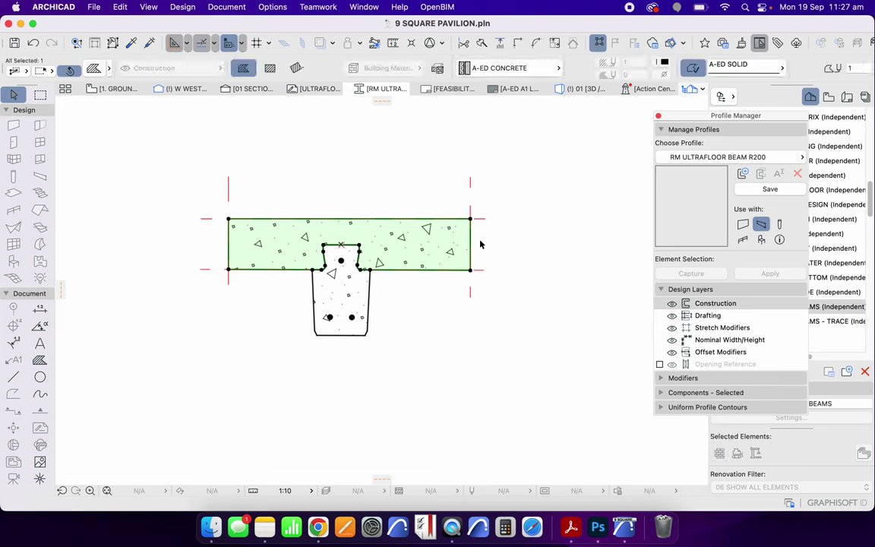
left_click(474, 237)
scroll(318, 277, "up", 4)
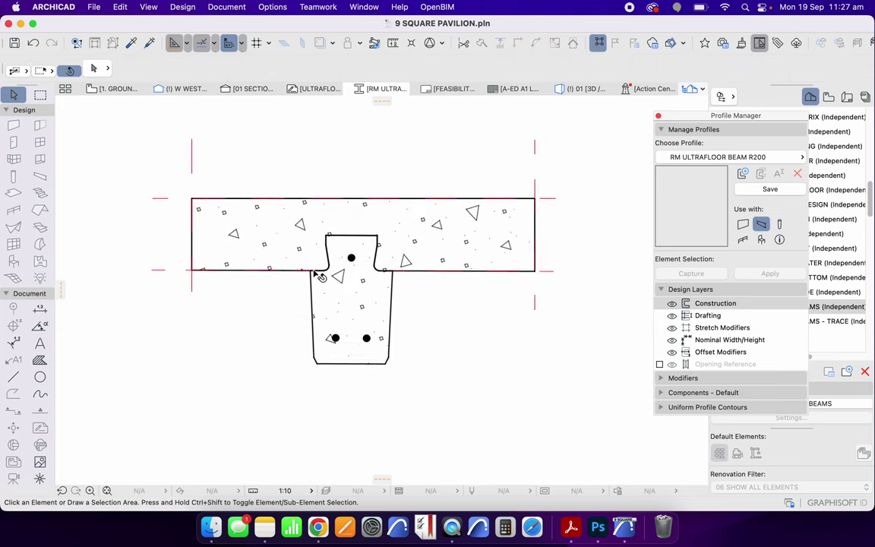
scroll(284, 307, "down", 4)
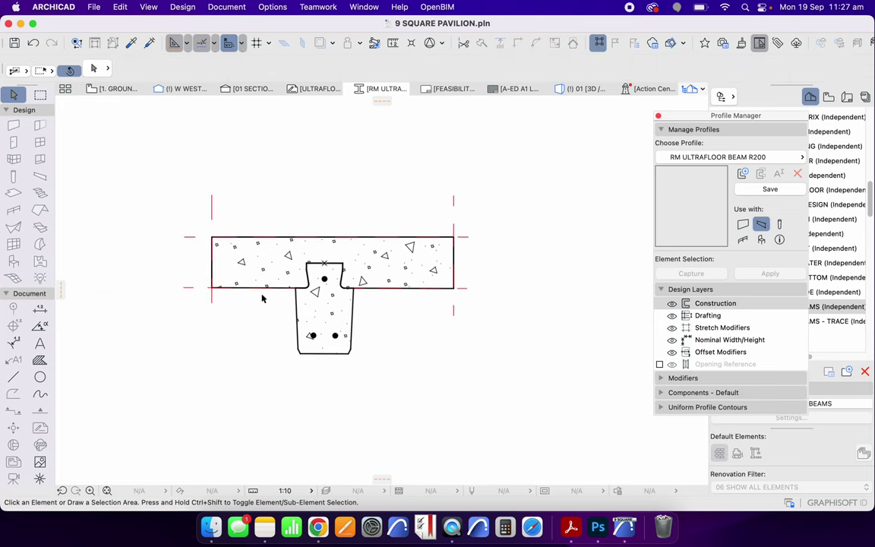
Drag a copy of the concrete beam body horizontally past the slab outline's right-hand end.
left_click(328, 313)
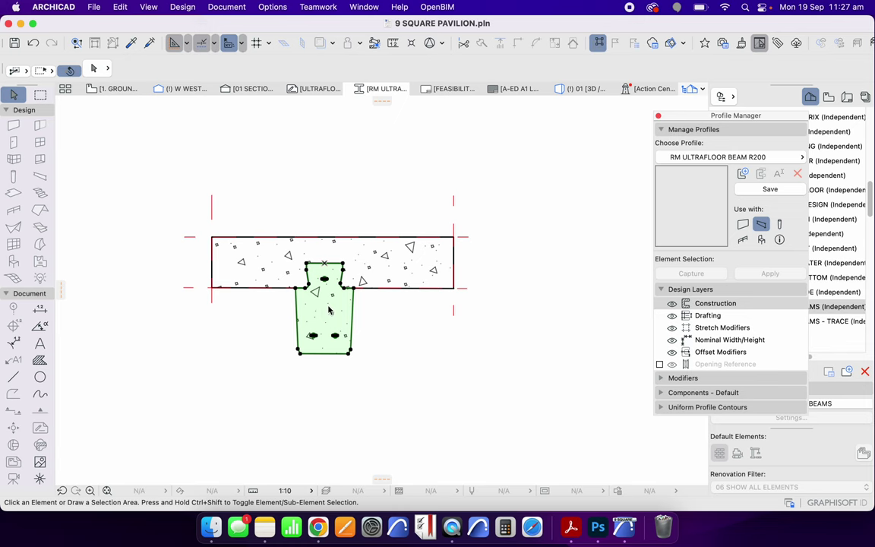
right_click(331, 313)
mouse_move(384, 411)
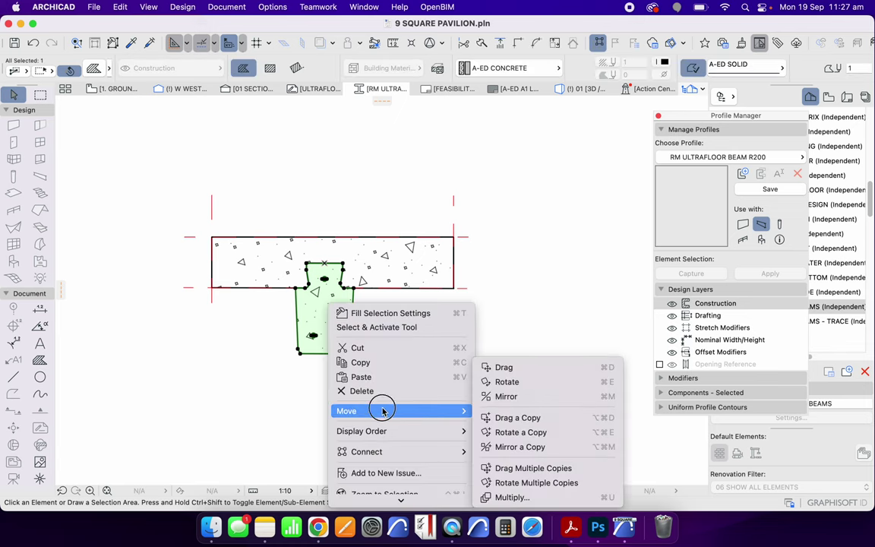
left_click(518, 417)
left_click(302, 332)
left_click(535, 339)
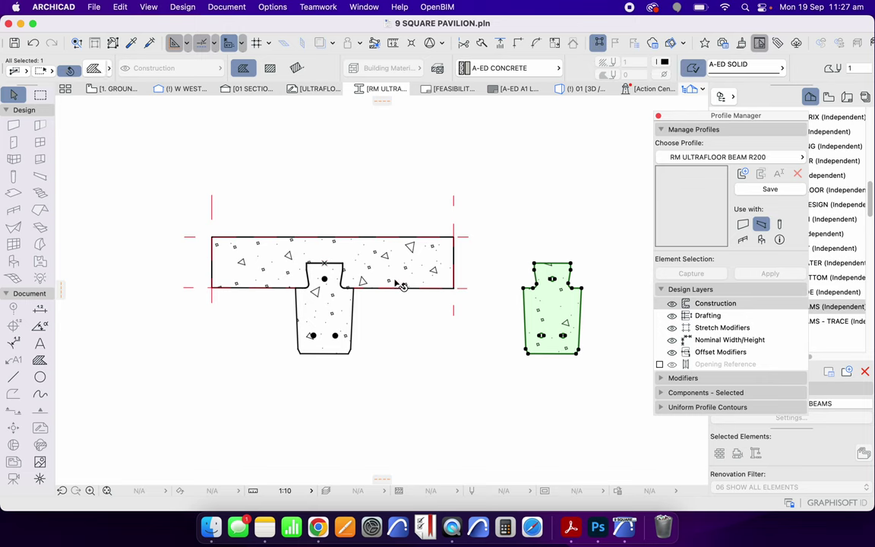
Delete the concrete slab fill and the vertical dashed line between the two beams.
left_click(400, 274)
key("Delete")
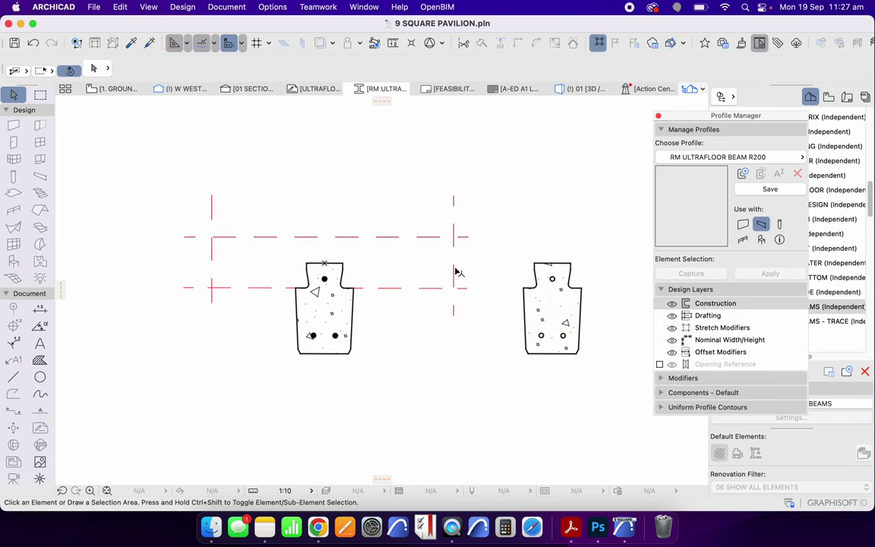
left_click(456, 271)
key("Delete")
Drag a copy of the remaining vertical dashed line to the far side of the second beam.
left_click(212, 246)
right_click(268, 182)
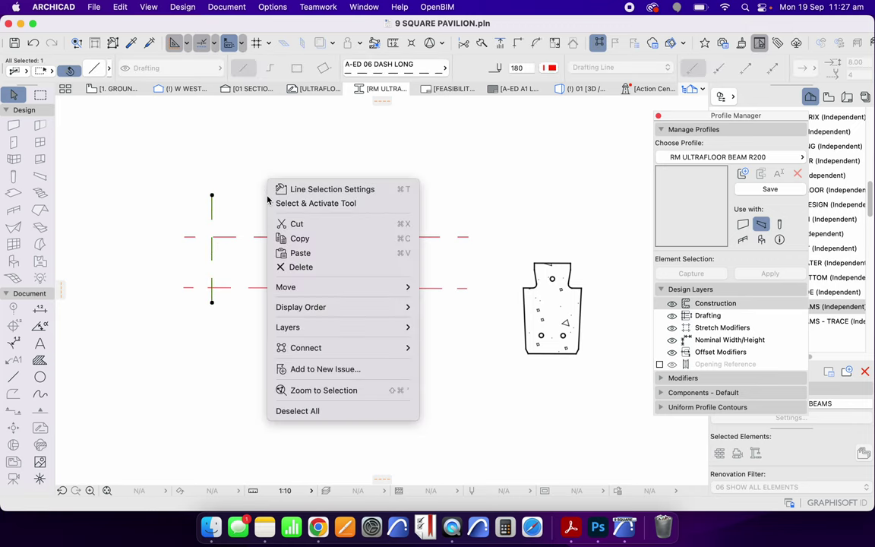
mouse_move(328, 287)
left_click(459, 336)
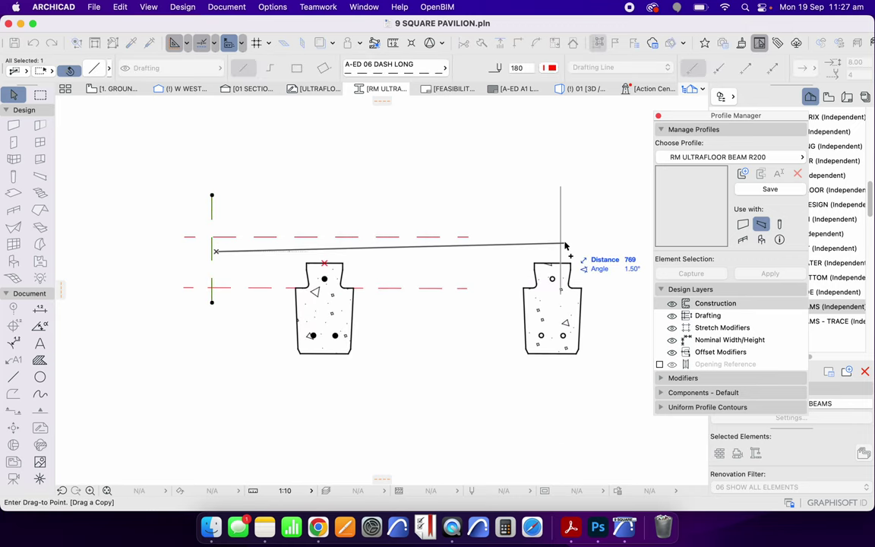
left_click(626, 249)
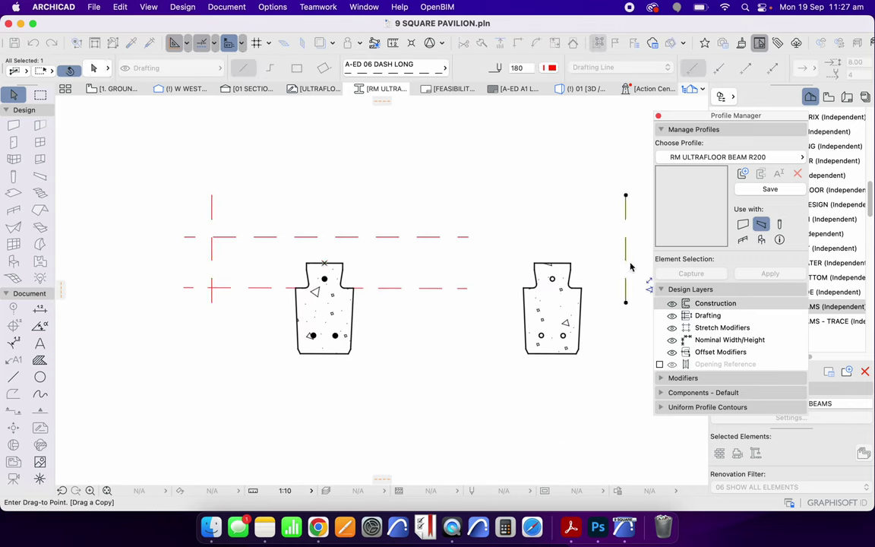
Extend the lower dashed line to the second beam's near shoulder and draw its continuation from the far shoulder past the vertical line.
left_click(466, 288)
left_click(524, 289)
key("Escape")
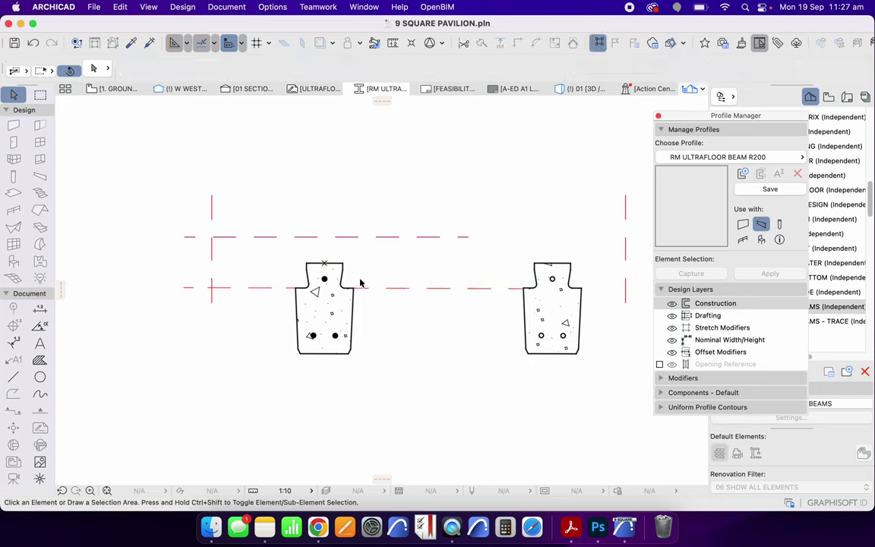
left_click(479, 289, "alt")
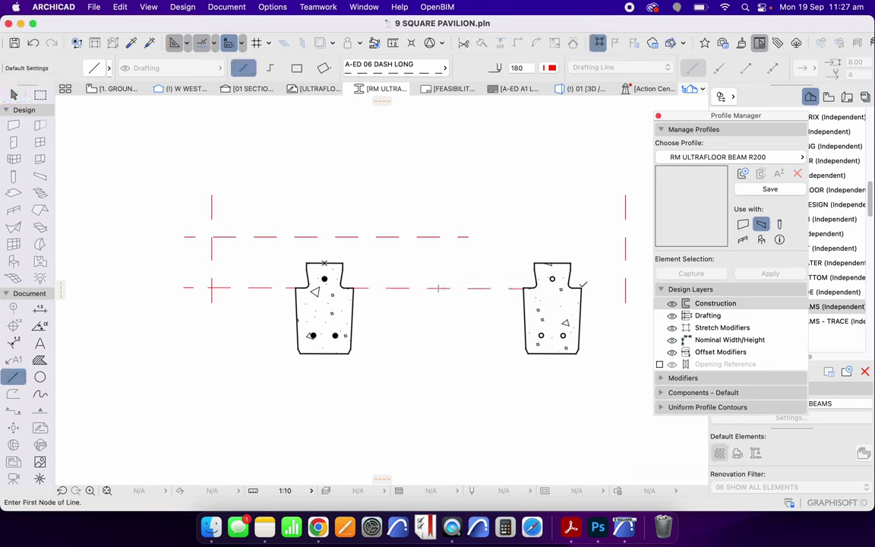
left_click(581, 288)
left_click(635, 287)
key("Escape")
Stretch the upper dashed line past the vertical dashed line beyond the second beam, and clear the selection.
left_click(468, 237)
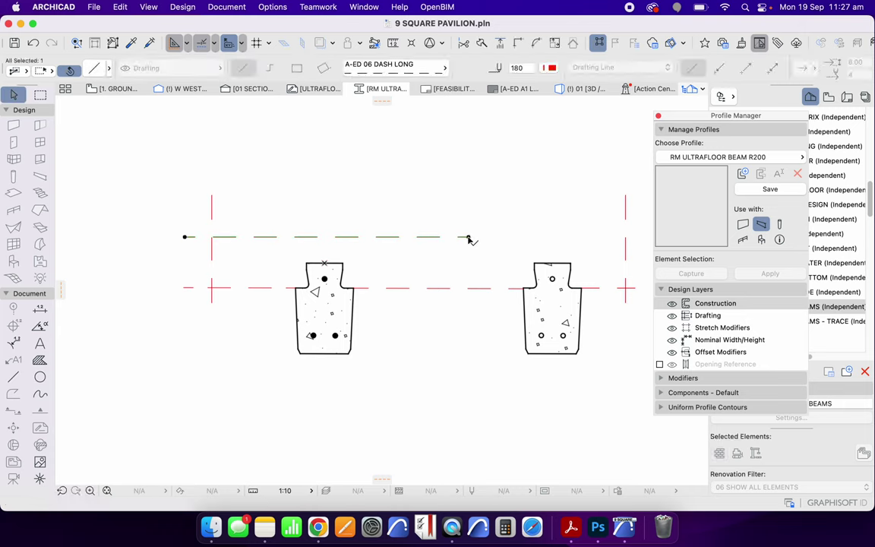
left_click(468, 237)
left_click(640, 237)
scroll(344, 294, "down", 3)
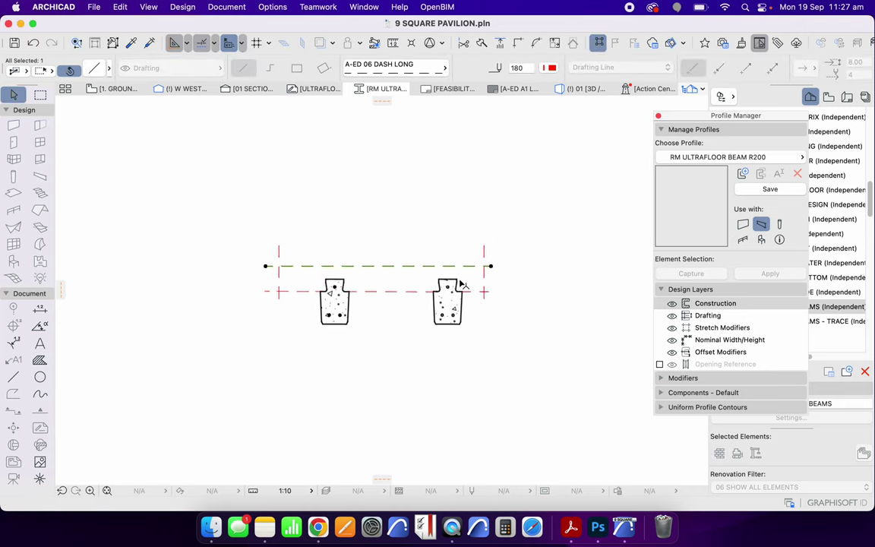
scroll(458, 283, "up", 3)
left_click(465, 312)
left_click(488, 304)
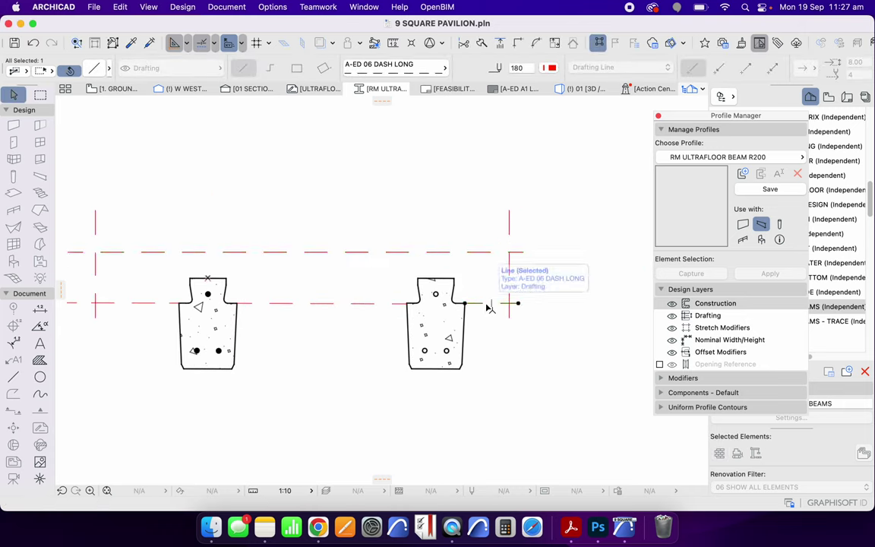
left_click(515, 370)
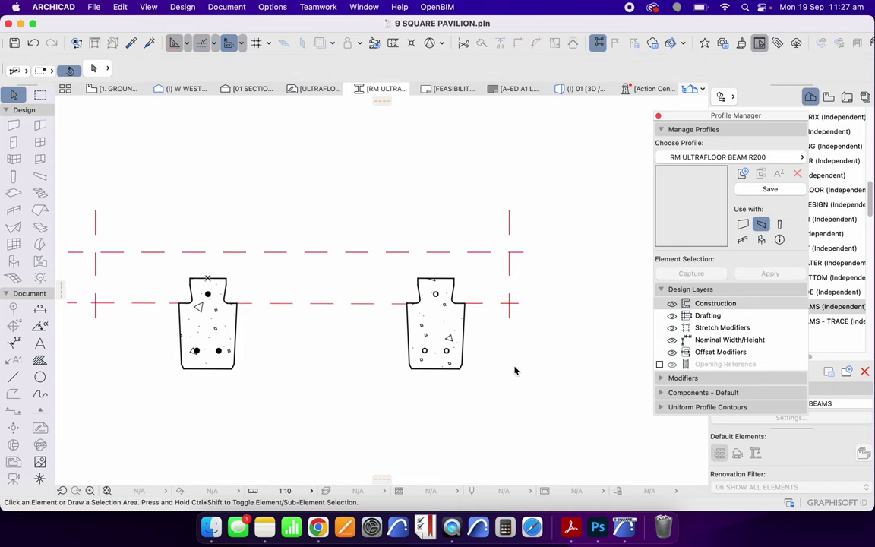
scroll(519, 370, "down", 2)
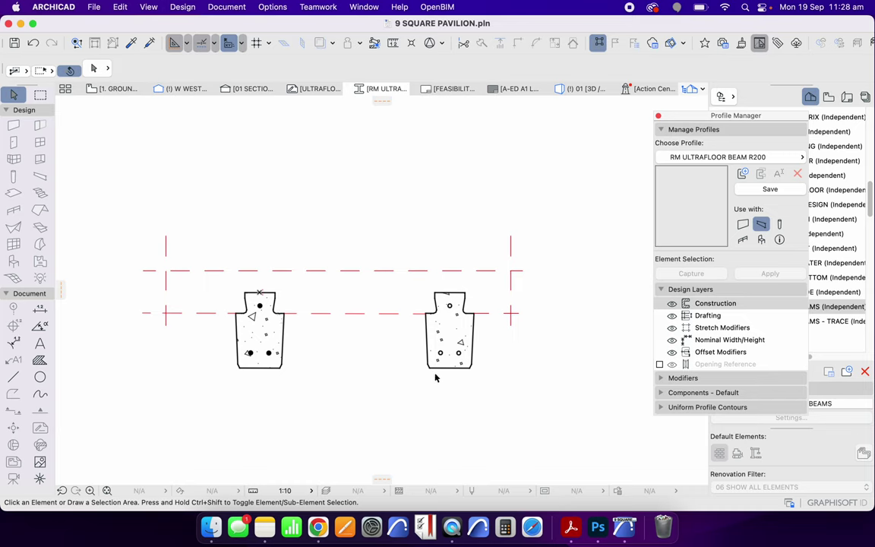
left_click_drag(429, 368, 577, 375)
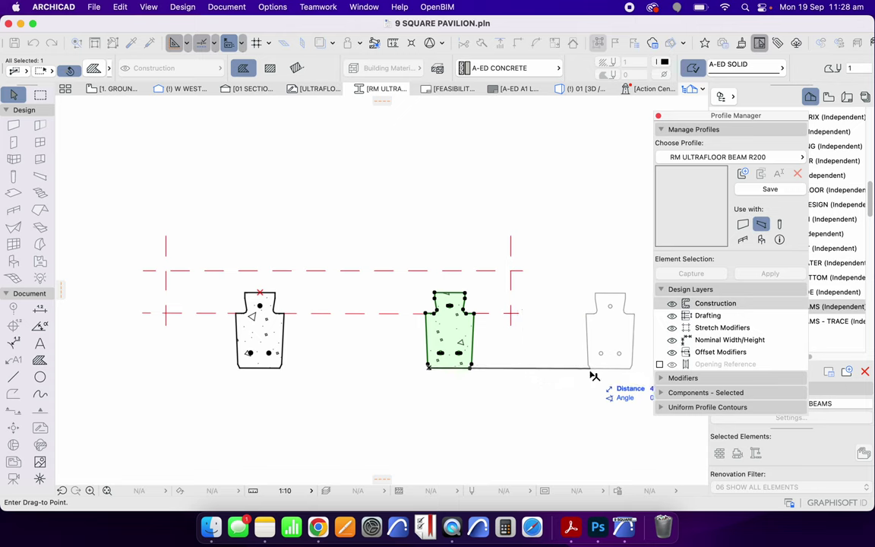
key("Escape")
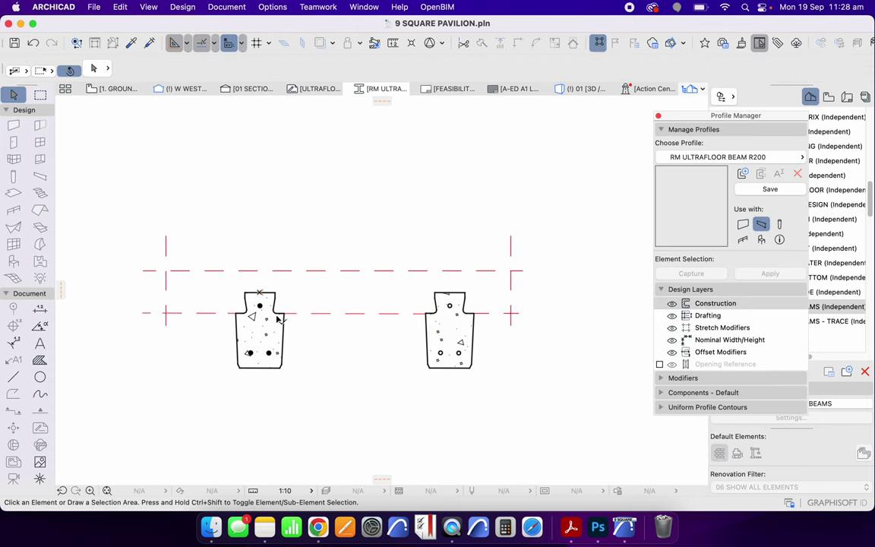
Draw a thin rotated-rectangle fill spanning the shoulders of the two beams and set its building material to A-ED EMPTY FILL.
left_click(39, 360)
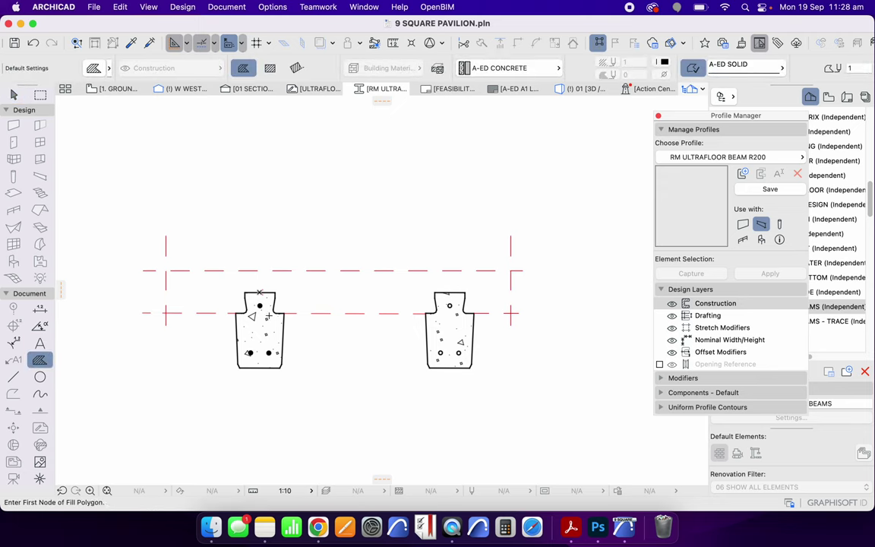
scroll(444, 312, "up", 5)
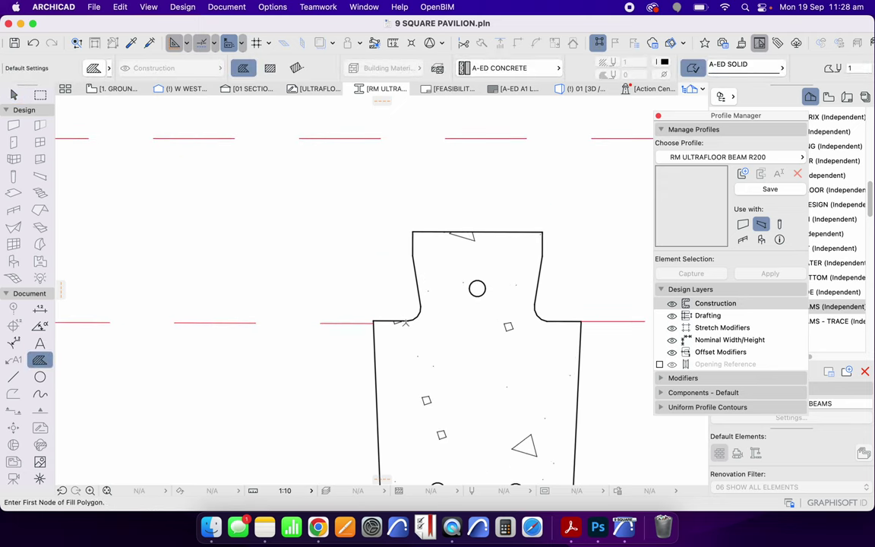
left_click(403, 320)
scroll(410, 321, "down", 5)
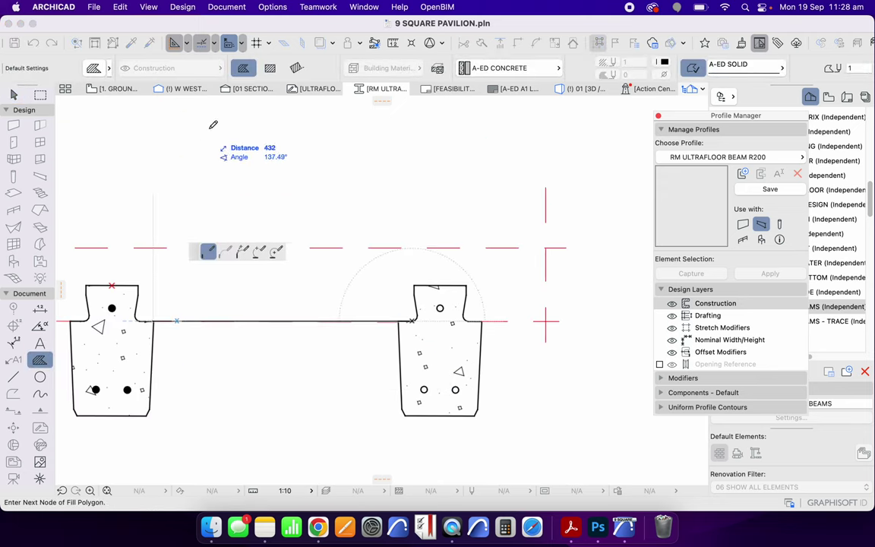
left_click(297, 67)
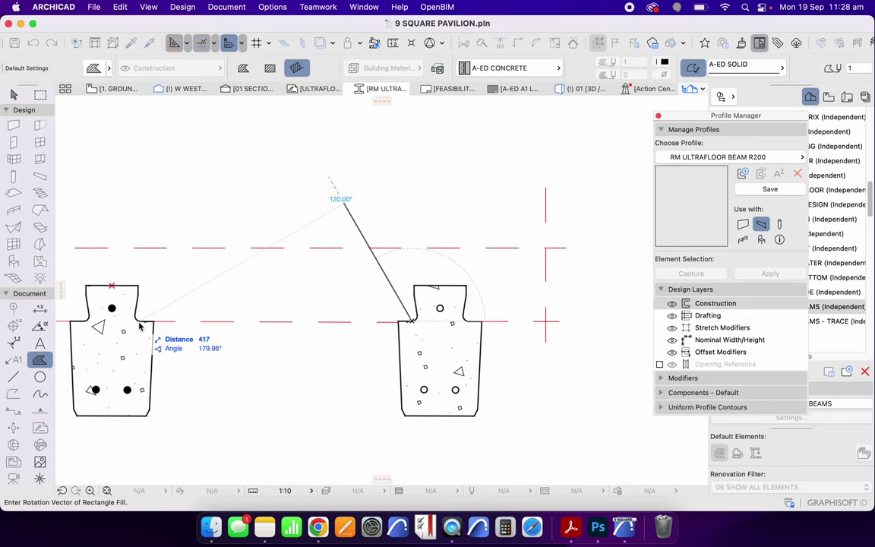
left_click(145, 319)
left_click(143, 311)
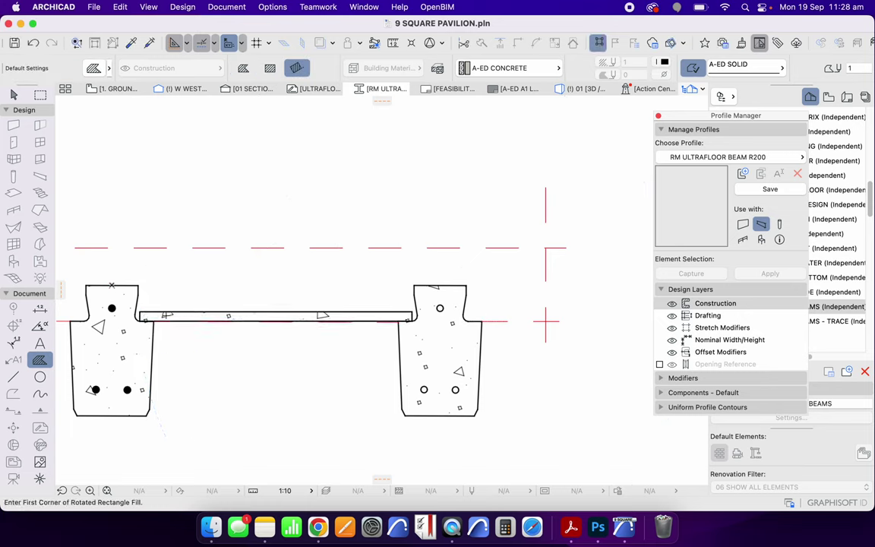
key("Escape")
left_click(521, 68)
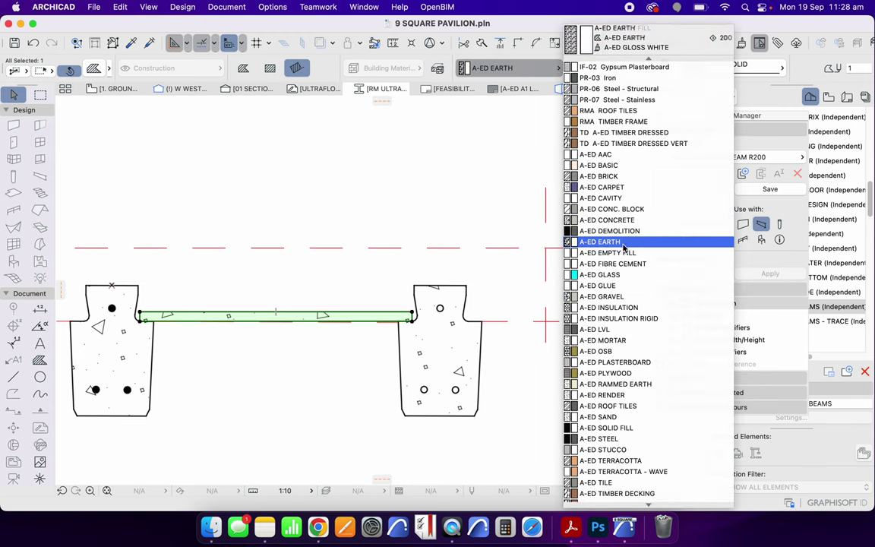
left_click(600, 252)
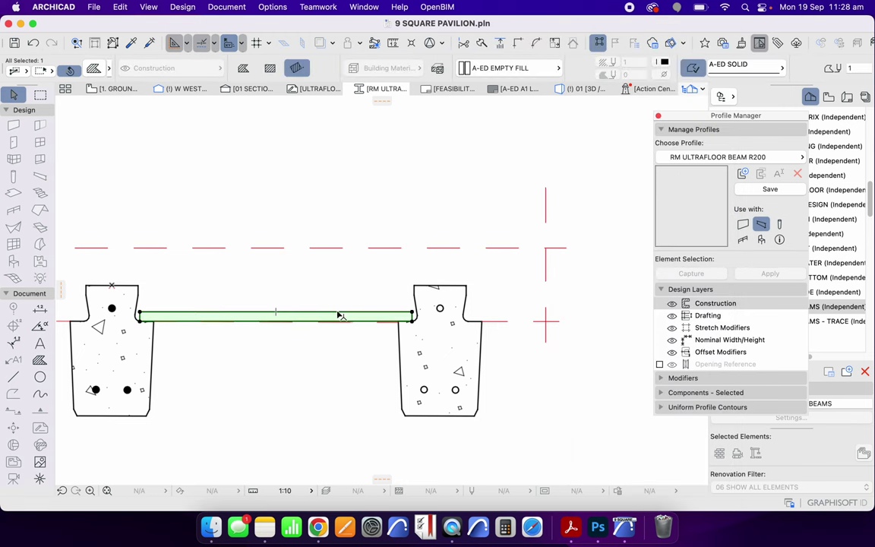
Delete the thin infill board fill between the two beams.
key("Escape")
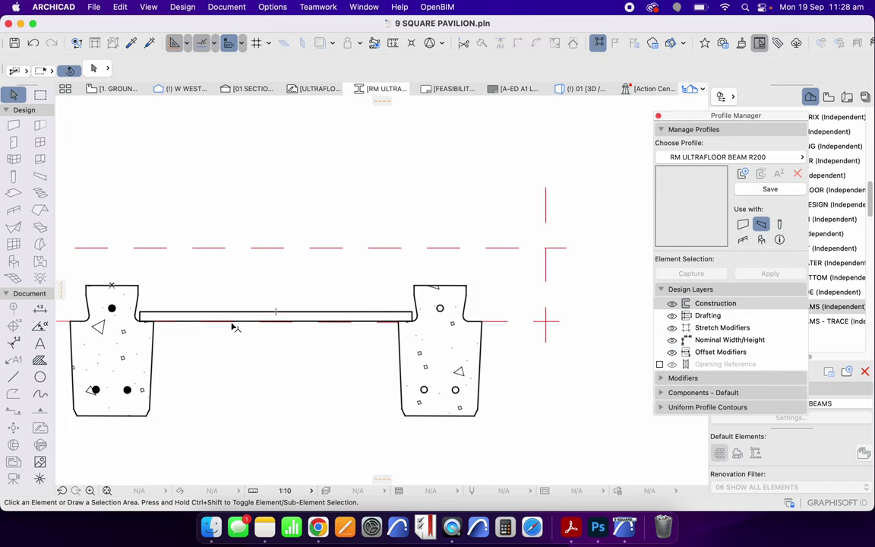
scroll(361, 314, "down", 2)
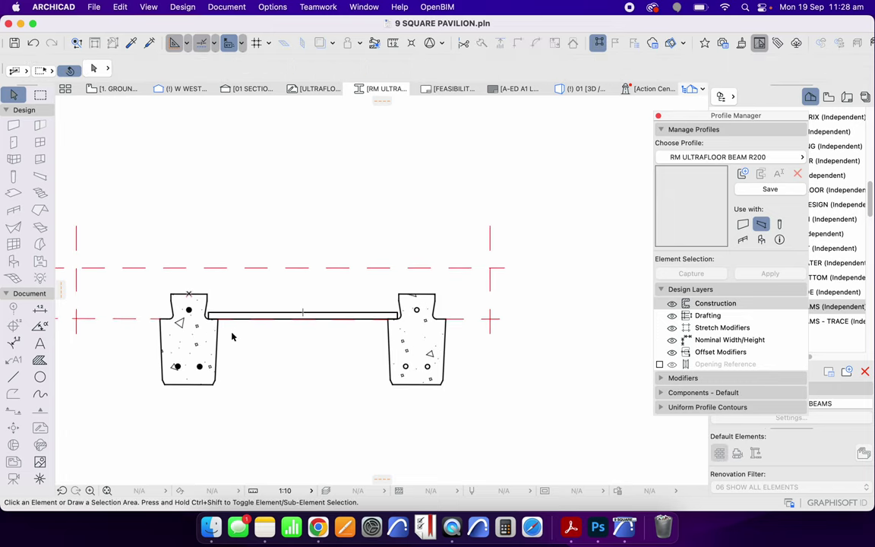
left_click(246, 316)
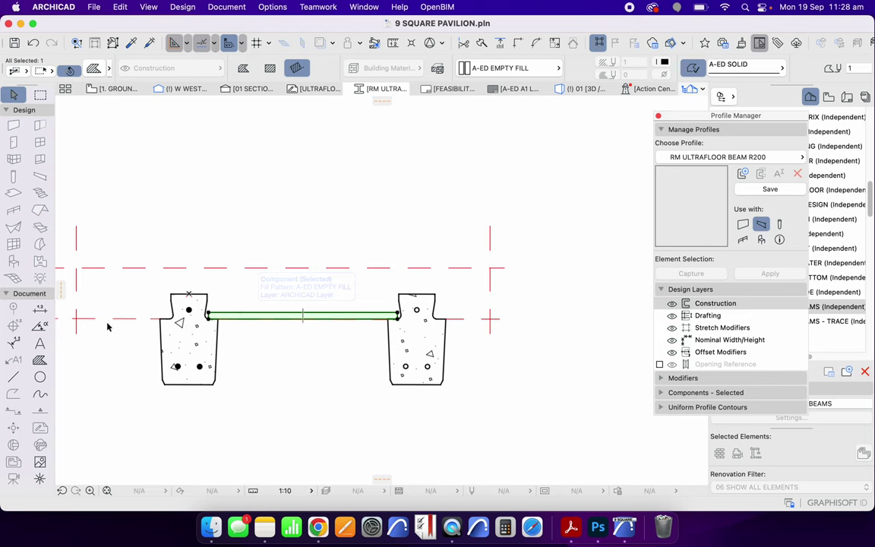
key("Delete")
Draw a rectangular A-ED CONCRETE slab fill between the upper and lower dashed lines, spanning from one vertical dashed line to the other.
left_click(40, 360)
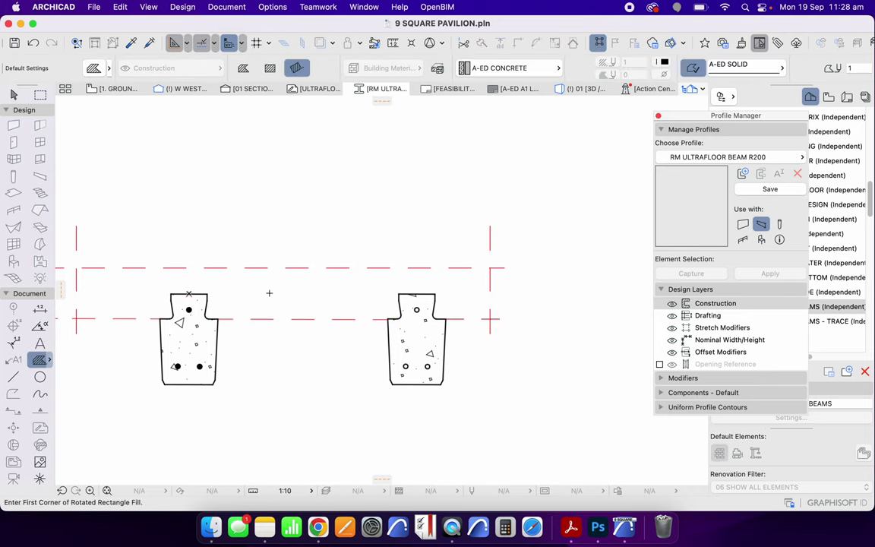
left_click(310, 292)
left_click(482, 240)
scroll(491, 281, "down", 3)
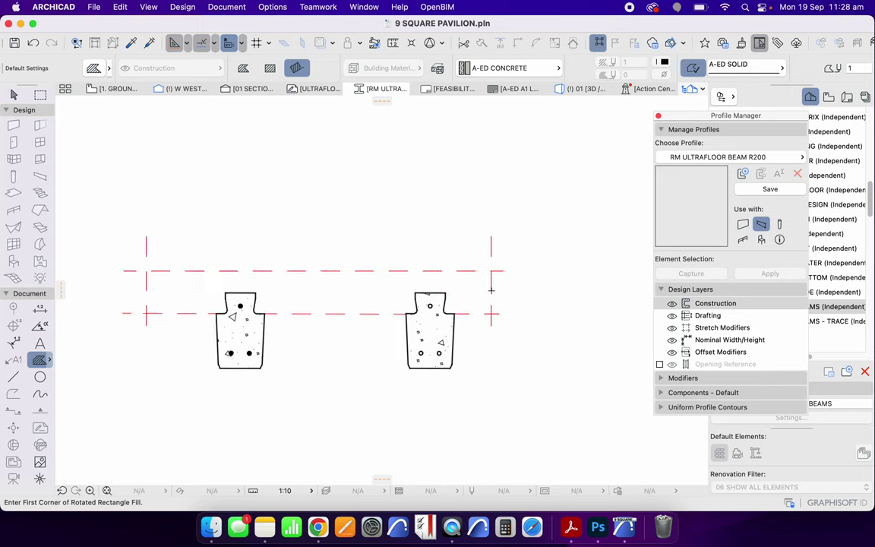
left_click(493, 309)
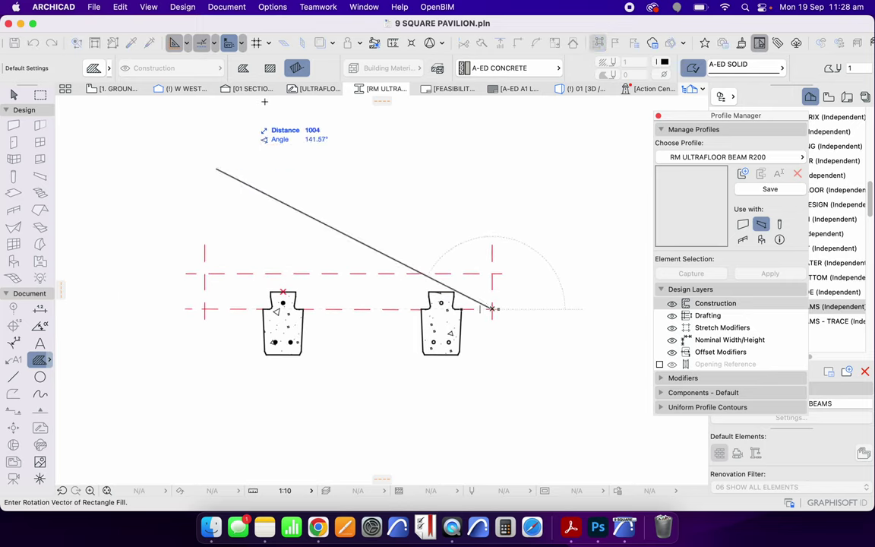
left_click(270, 67)
left_click(205, 253)
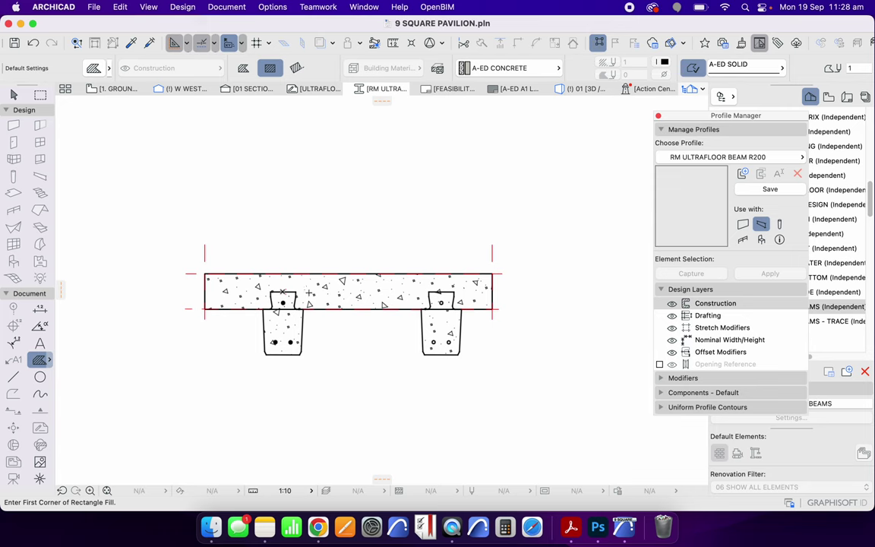
Subtract the outlines of both beam heads from the concrete slab fill.
key("Escape")
scroll(338, 304, "up", 3)
left_click(336, 240)
left_click(353, 236)
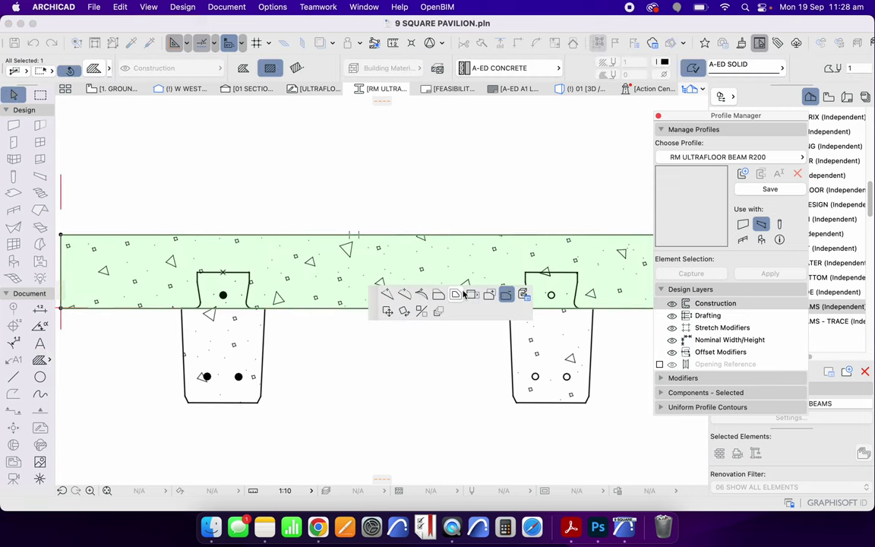
left_click(251, 293)
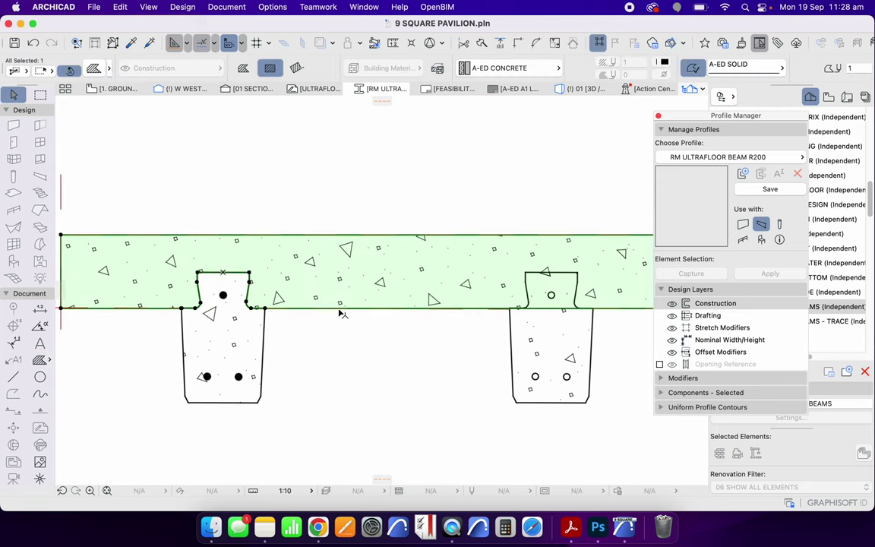
left_click(394, 307)
key("space")
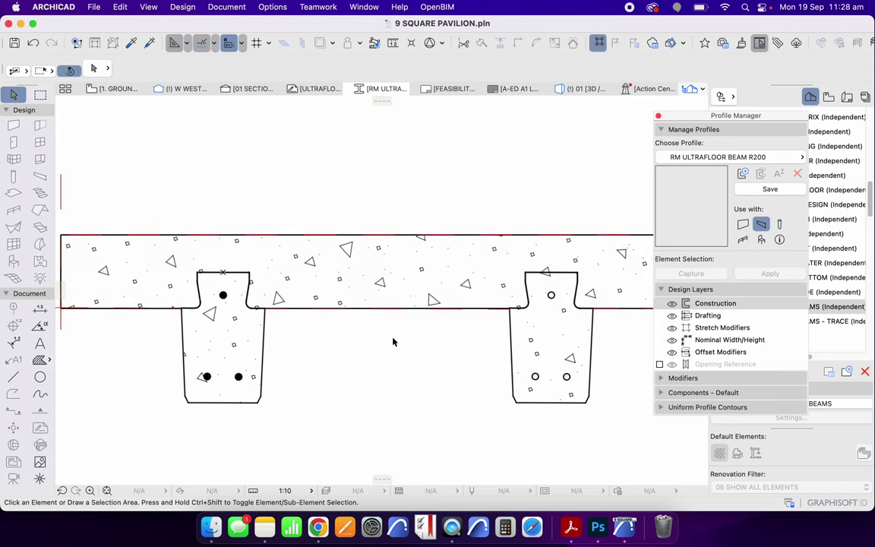
scroll(353, 311, "down", 5)
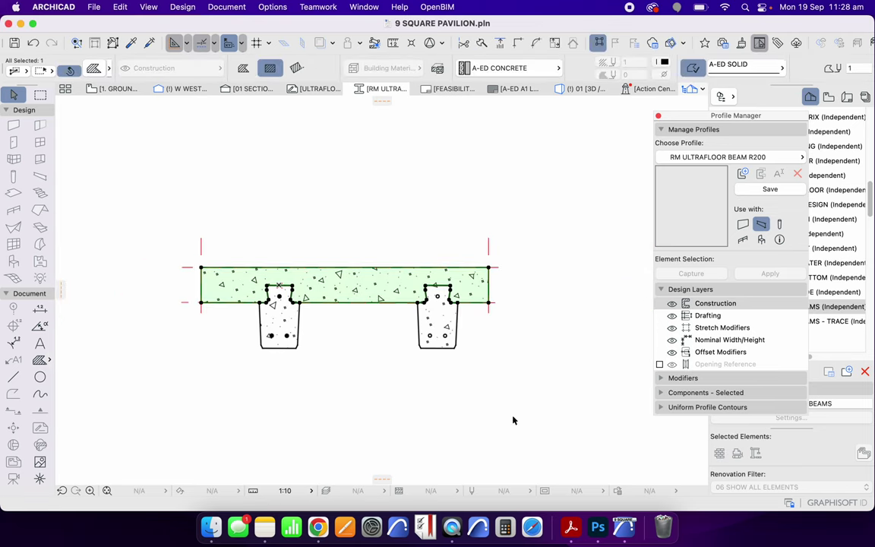
Delete the trial slab fill, the second beam and all the dashed reference lines around the original beam.
left_click(374, 357)
left_click(386, 296)
key("Delete")
left_click(440, 330)
key("Delete")
left_click_drag(535, 334, 411, 209)
key("Delete")
scroll(234, 304, "up", 4)
left_click_drag(231, 321, 101, 231)
left_click(101, 234)
key("Delete")
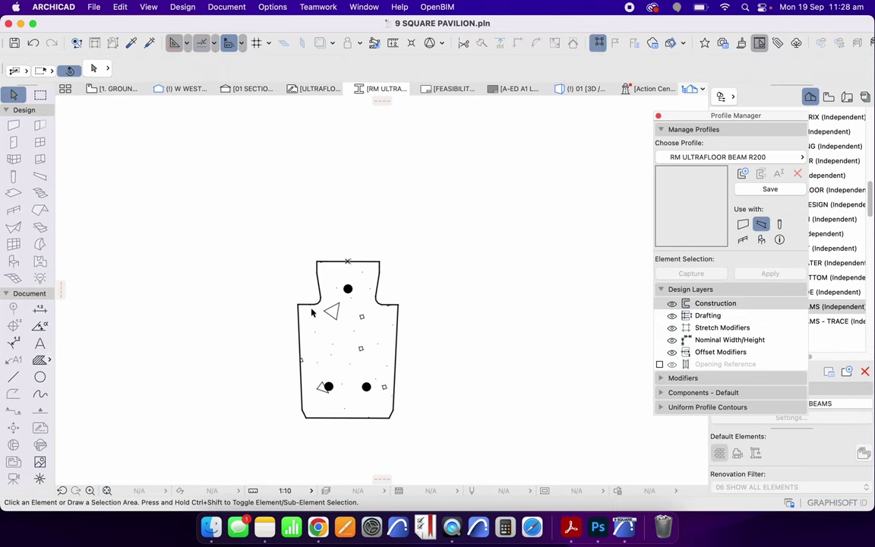
Place hotspots on the beam's outer shoulder corners and on the chamfer corners at its base.
left_click(41, 477)
scroll(304, 297, "up", 3)
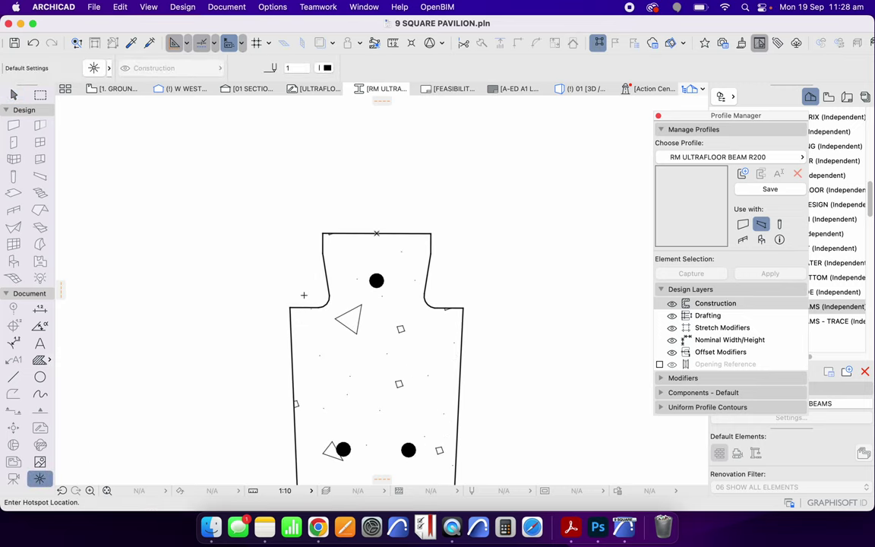
left_click(291, 307)
left_click(462, 308)
scroll(359, 244, "down", 2)
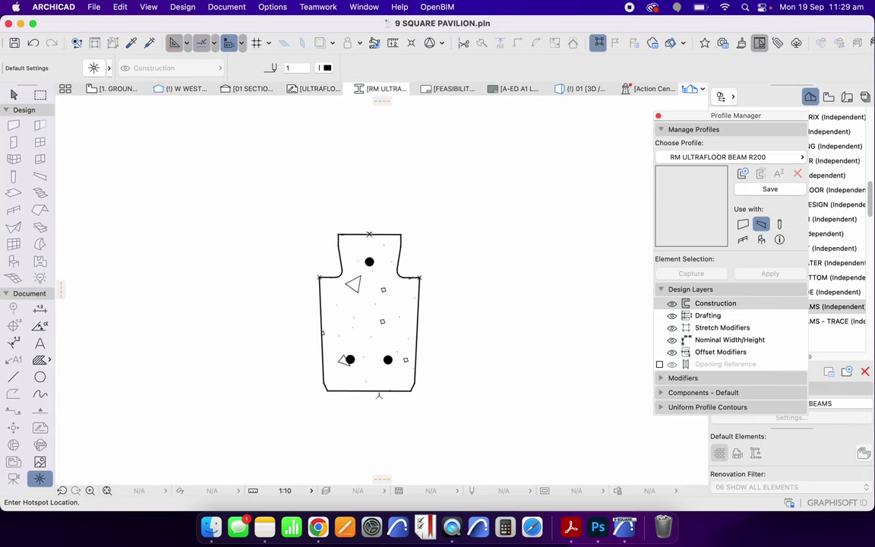
scroll(356, 391, "up", 2)
left_click(322, 391)
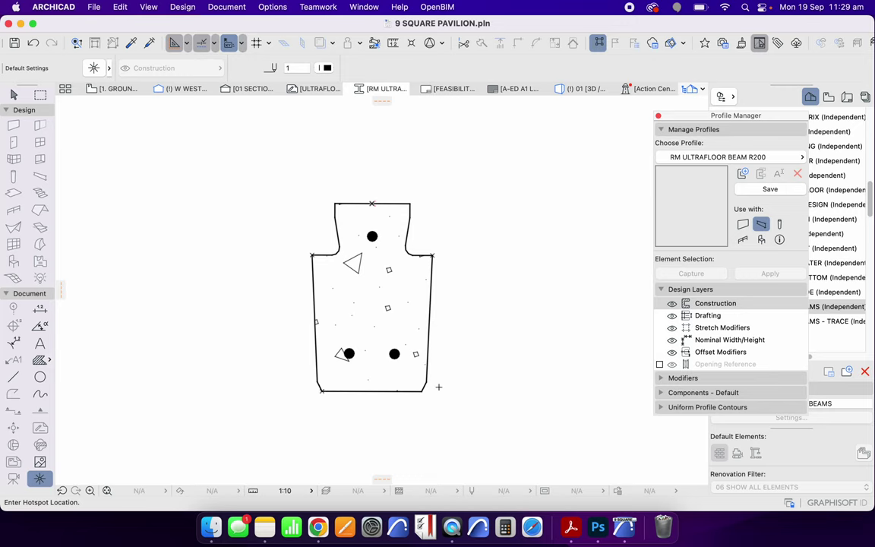
left_click(420, 391)
scroll(358, 237, "up", 2)
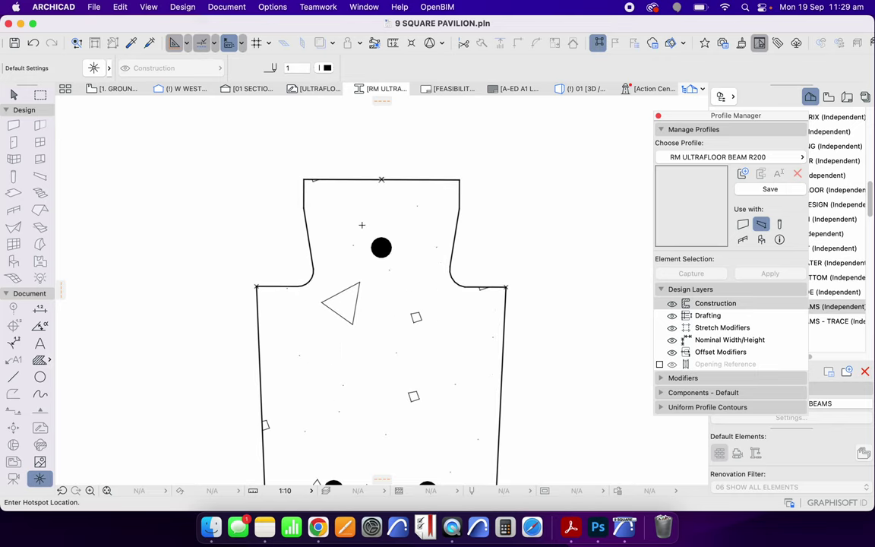
Change the placed hotspots to the red pen and set red pen 180 as the default for new hotspots.
key("super+a")
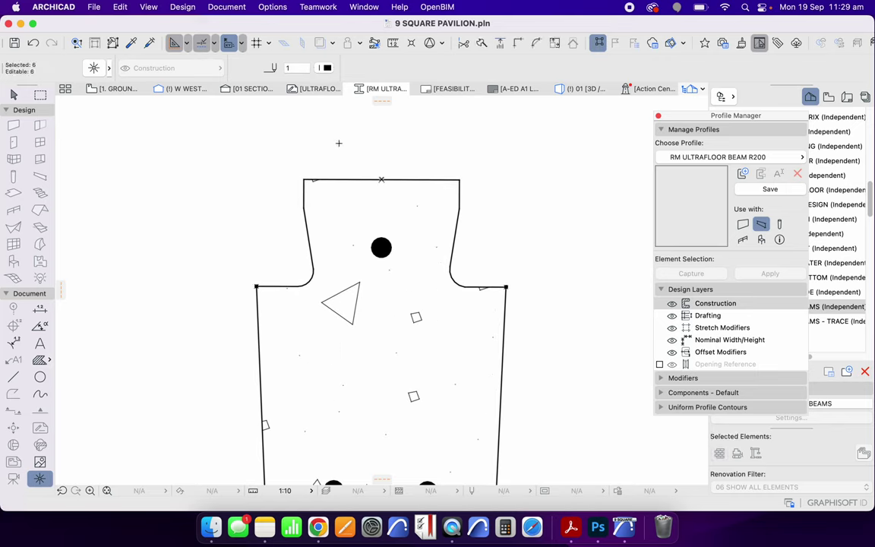
left_click(327, 68)
left_click(524, 144)
key("Escape")
scroll(273, 220, "down", 3)
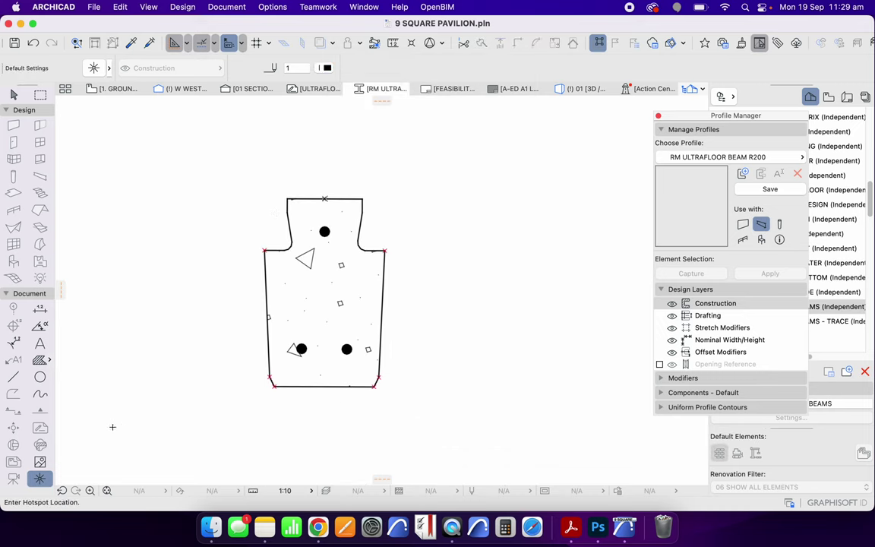
left_click(325, 68)
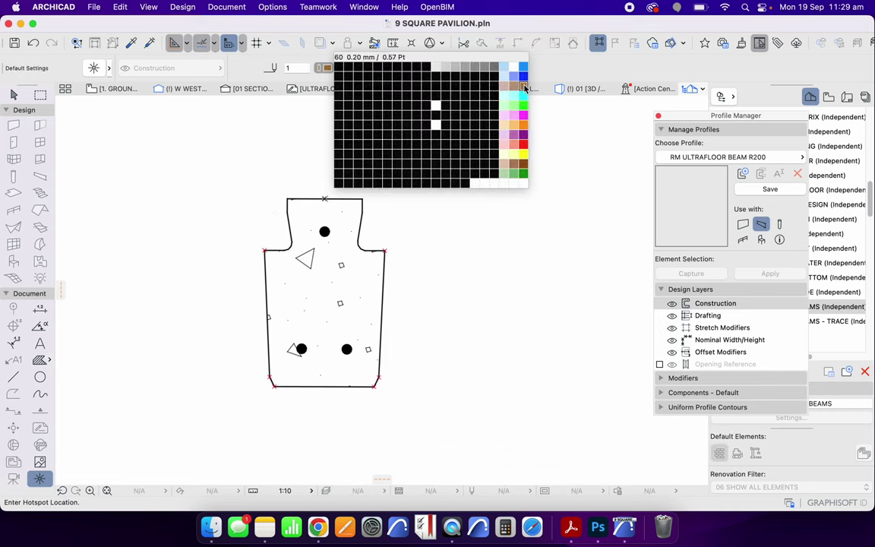
left_click(523, 145)
Add red hotspots at the beam head's corners and bends, the ends of both neck fillets and the midpoint of the base.
scroll(338, 202, "up", 3)
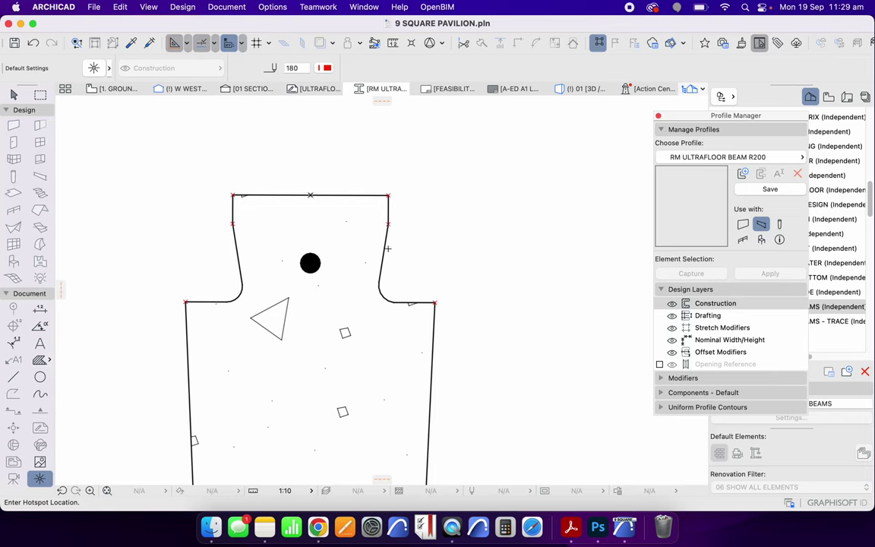
left_click(227, 302)
left_click(393, 302)
scroll(326, 233, "down", 3)
scroll(373, 275, "up", 8)
scroll(375, 262, "down", 5)
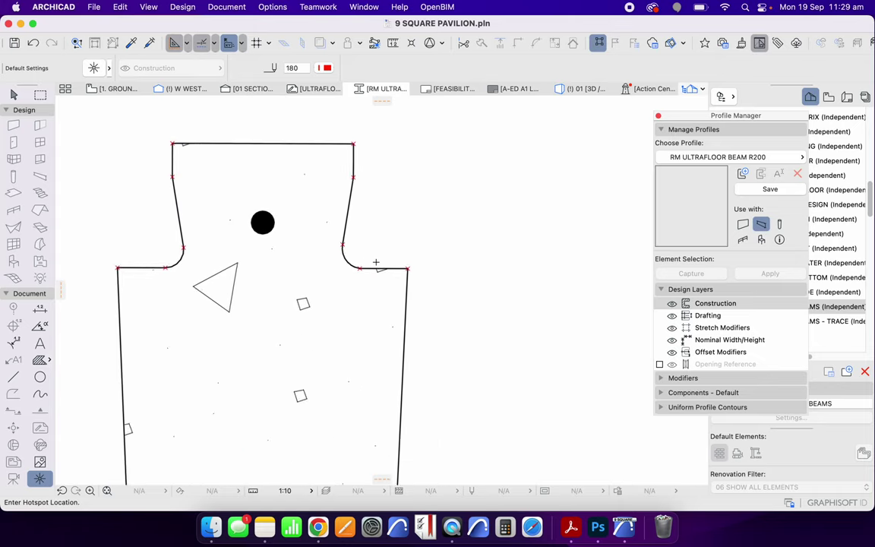
scroll(375, 262, "down", 3)
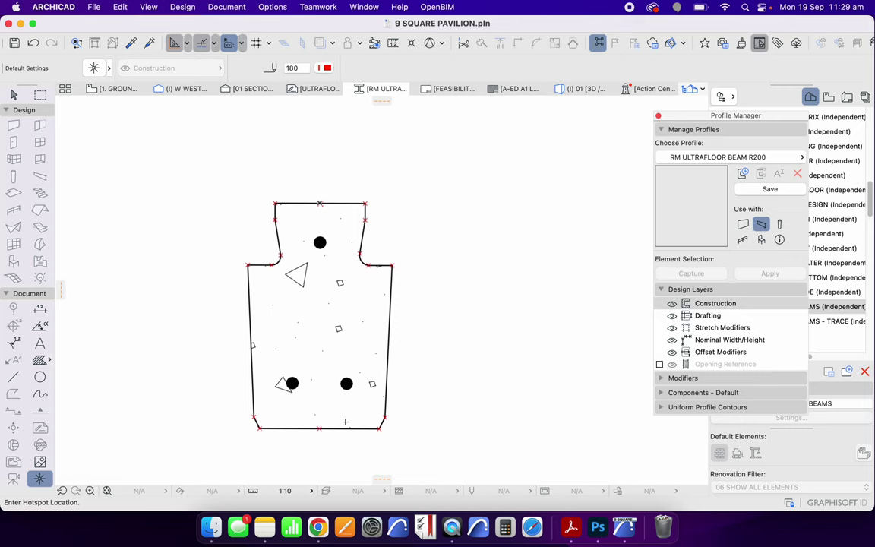
scroll(346, 242, "down", 2)
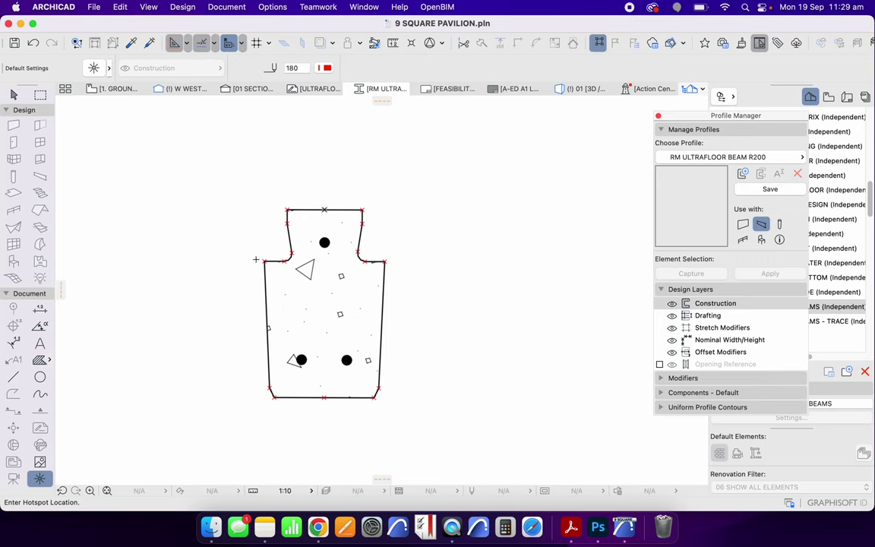
Move the whole beam with its reinforcement and hotspots 55 mm straight up, so its shoulders line up with the profile origin.
left_click(13, 376)
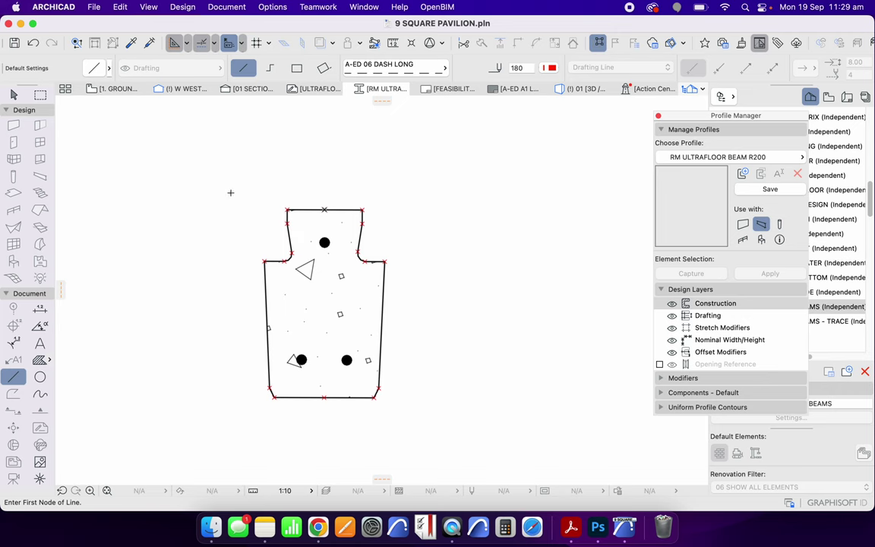
key("Escape")
left_click_drag(219, 188, 389, 366)
left_click(442, 459)
right_click(472, 227)
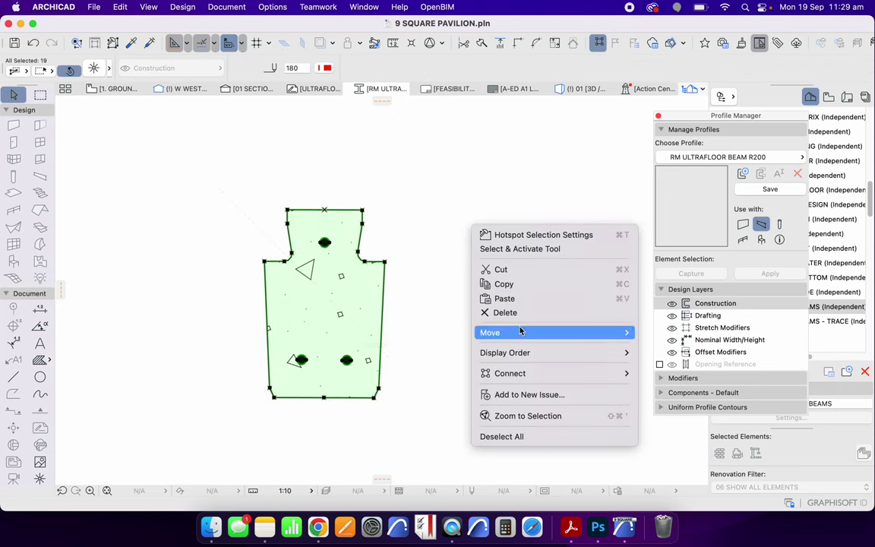
mouse_move(627, 327)
left_click(662, 333)
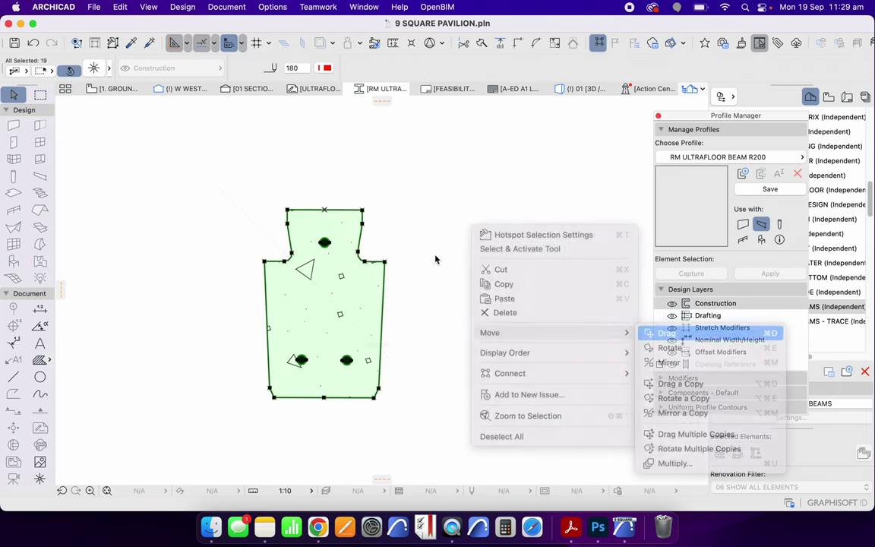
left_click(387, 264)
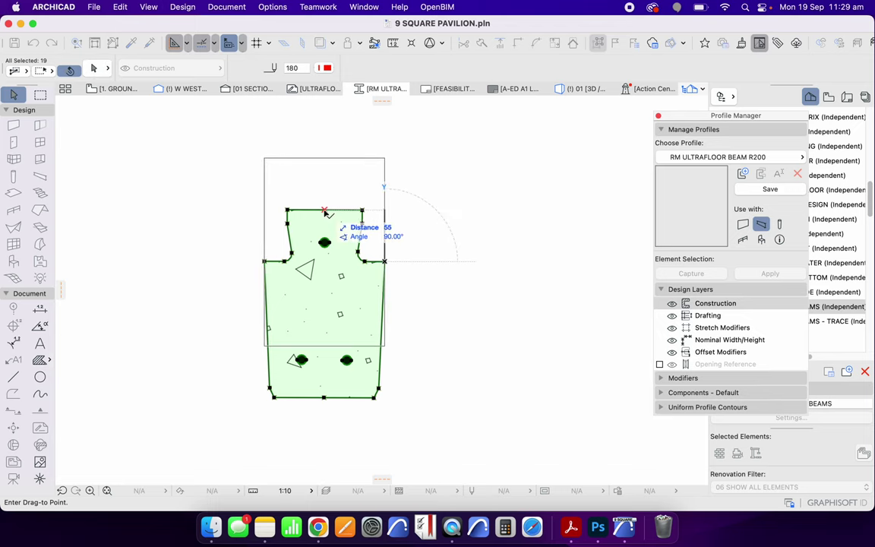
left_click(385, 212)
left_click(511, 261)
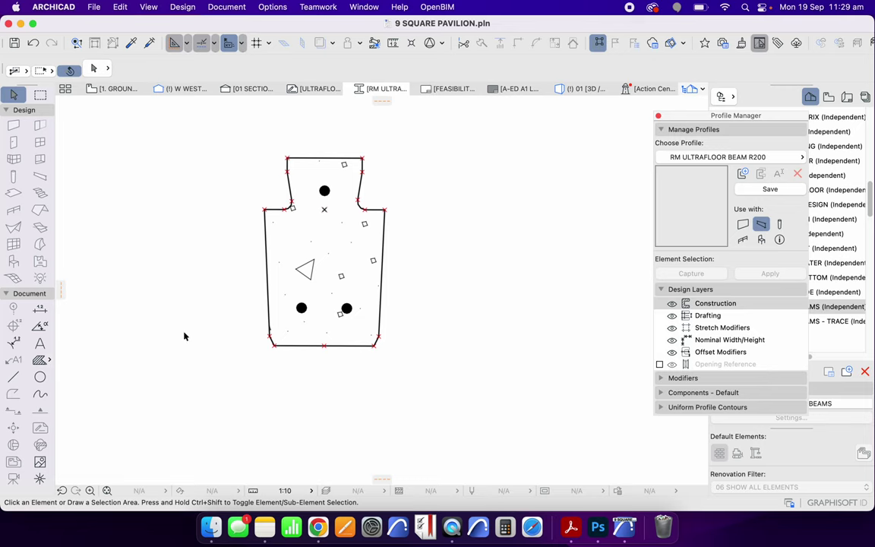
left_click(15, 378)
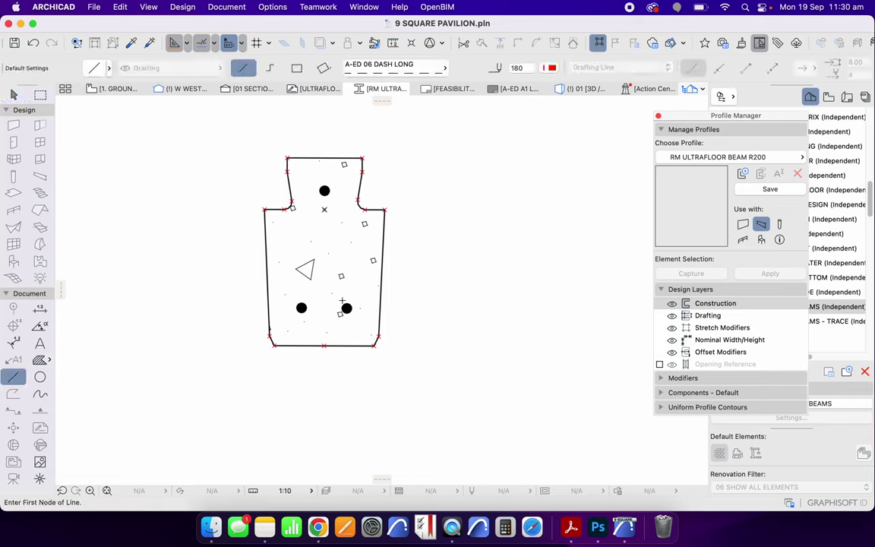
left_click(384, 210)
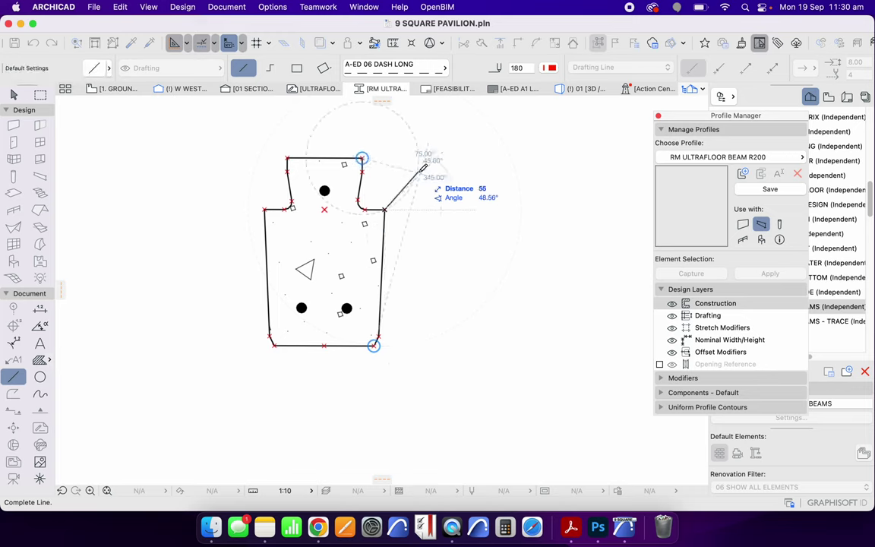
key("Escape")
key("Escape")
Save the project file.
scroll(380, 371, "down", 2)
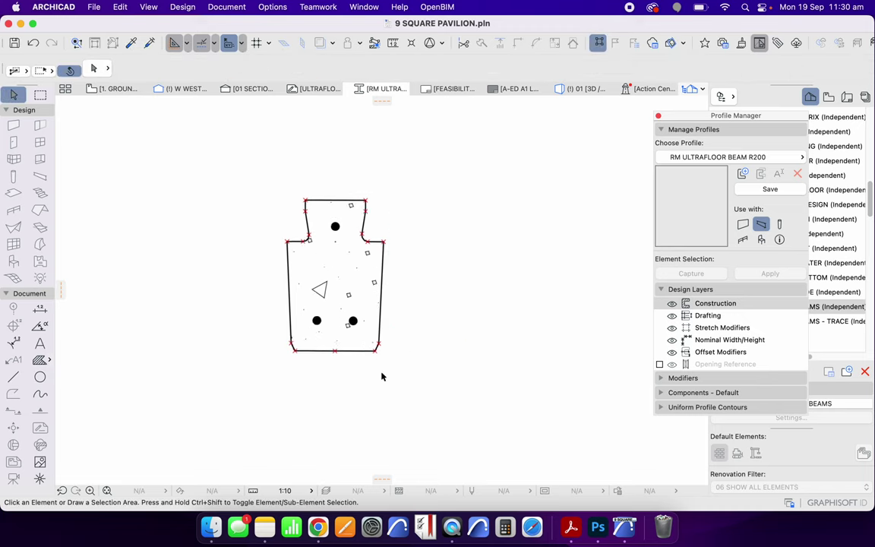
scroll(391, 326, "up", 2)
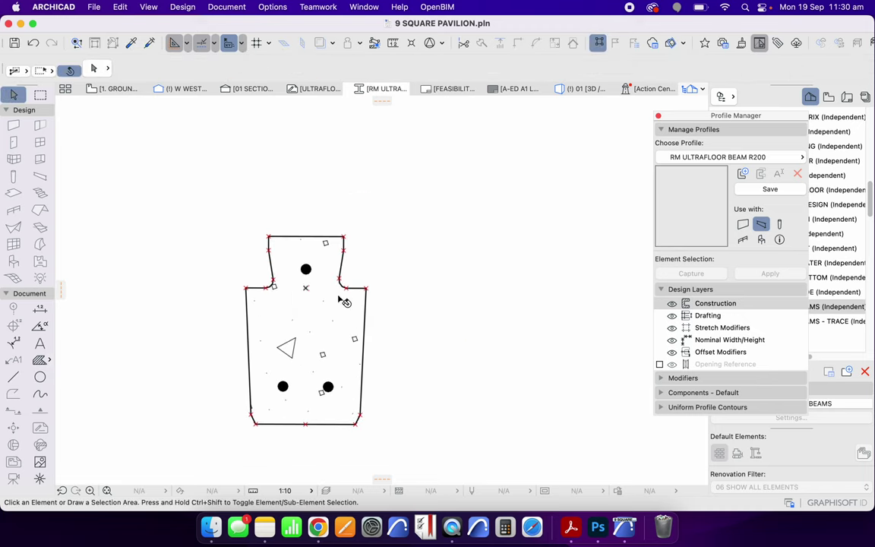
scroll(391, 253, "down", 2)
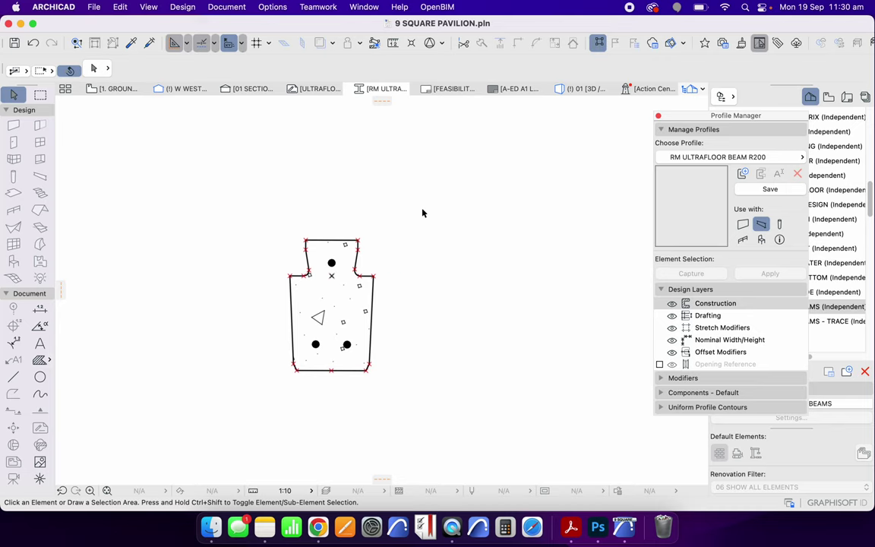
left_click(93, 7)
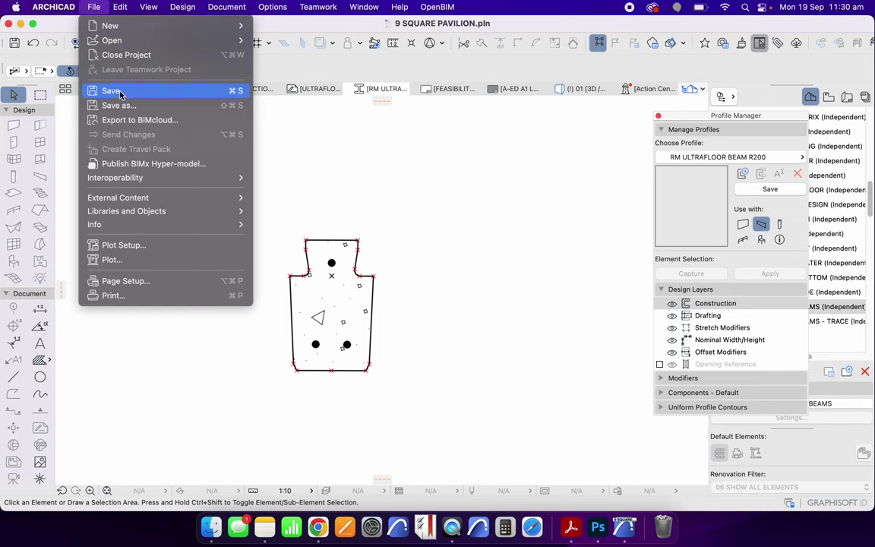
left_click(111, 91)
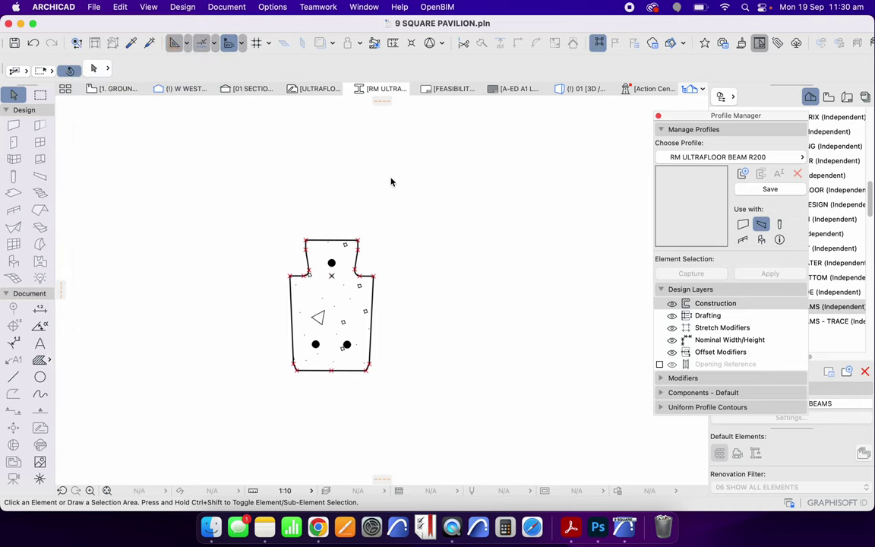
Save the RM ULTRAFLOOR BEAM R200 profile and close the Profile Manager.
scroll(427, 297, "down", 4)
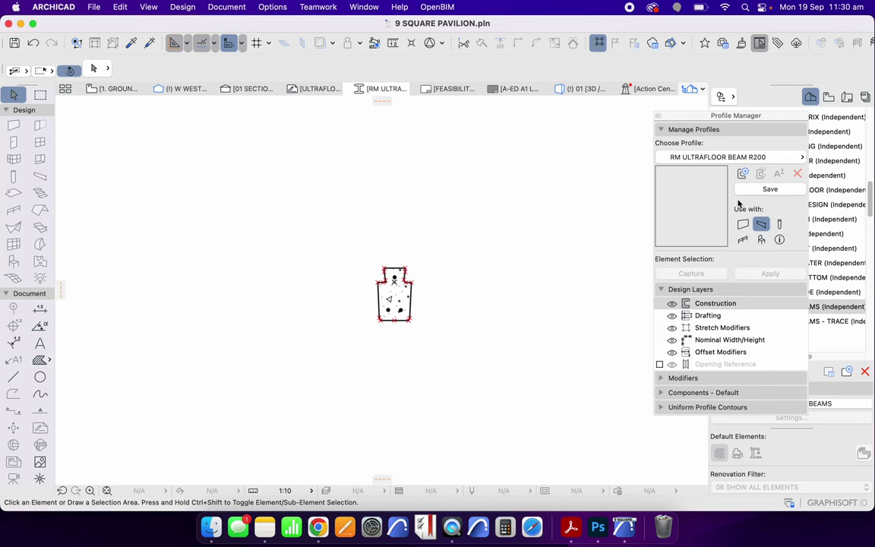
left_click(768, 190)
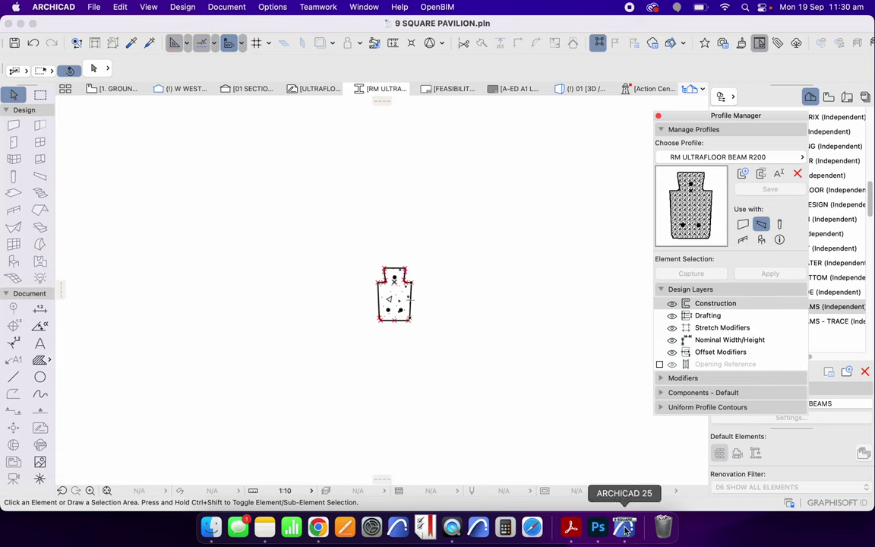
left_click(658, 115)
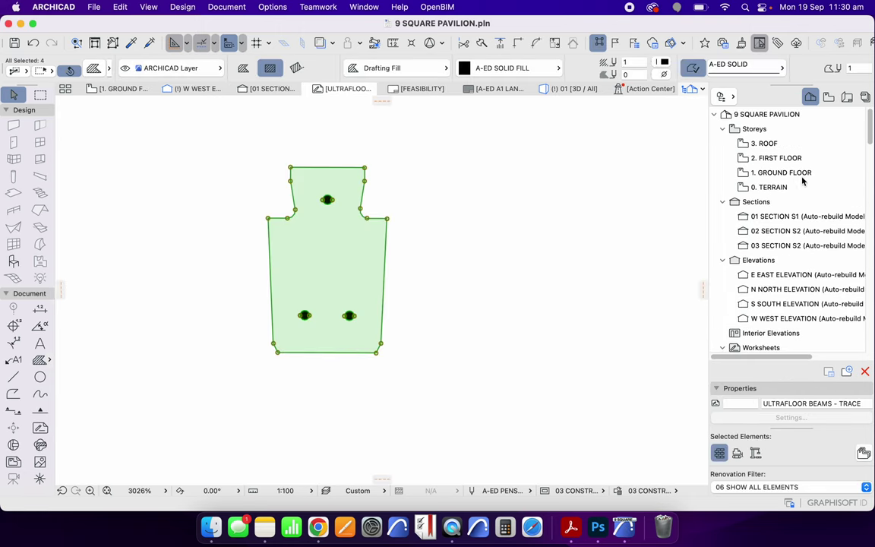
Open the ground floor plan and show the whole model in 3D.
double_click(805, 174)
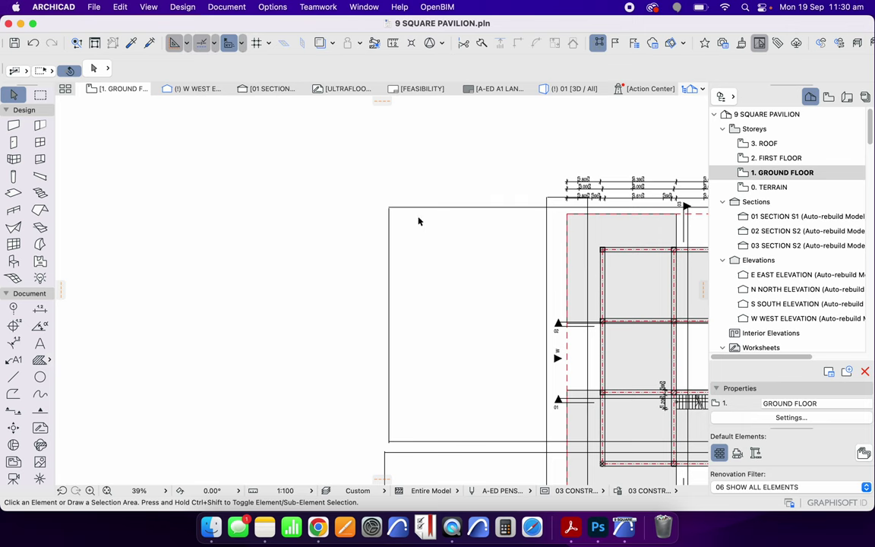
scroll(306, 202, "down", 6)
right_click(295, 165)
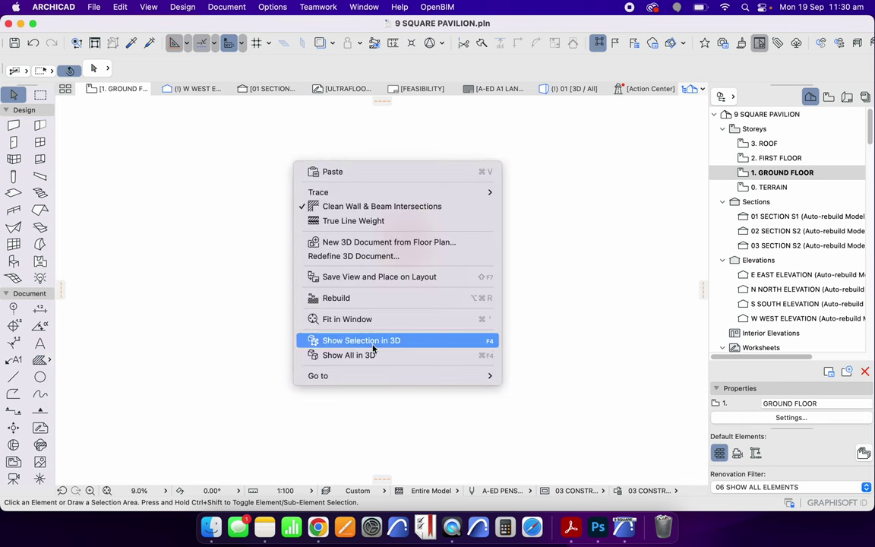
left_click(396, 354)
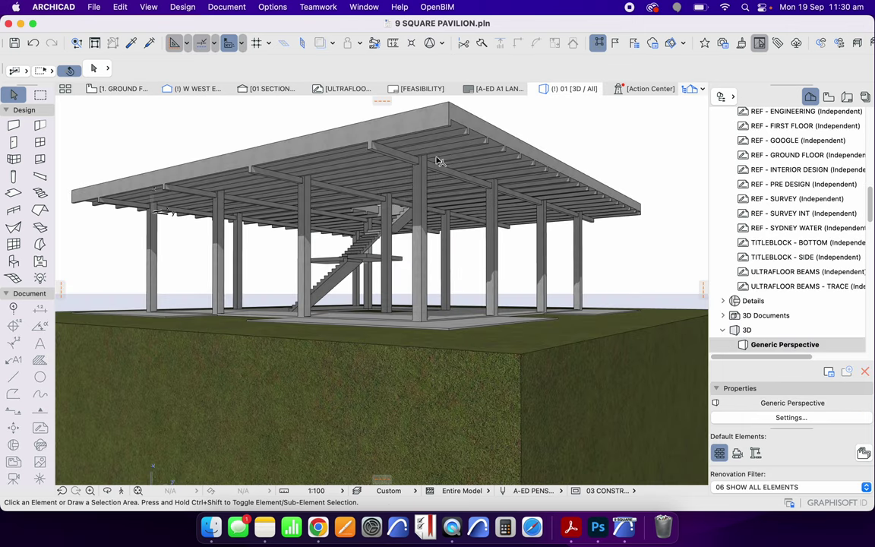
Turn off group suspension with a roof beam selected so the whole group of beams under the roof slab is selected.
left_click(408, 135)
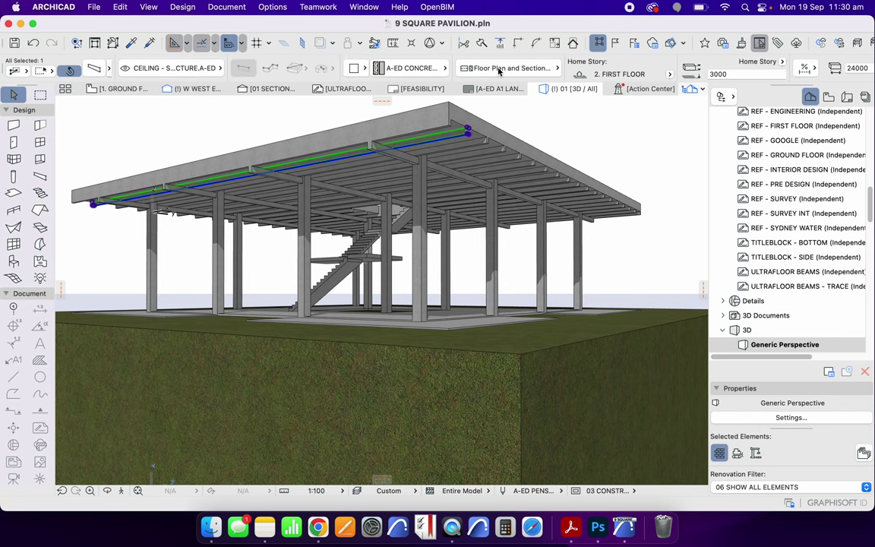
left_click(599, 42)
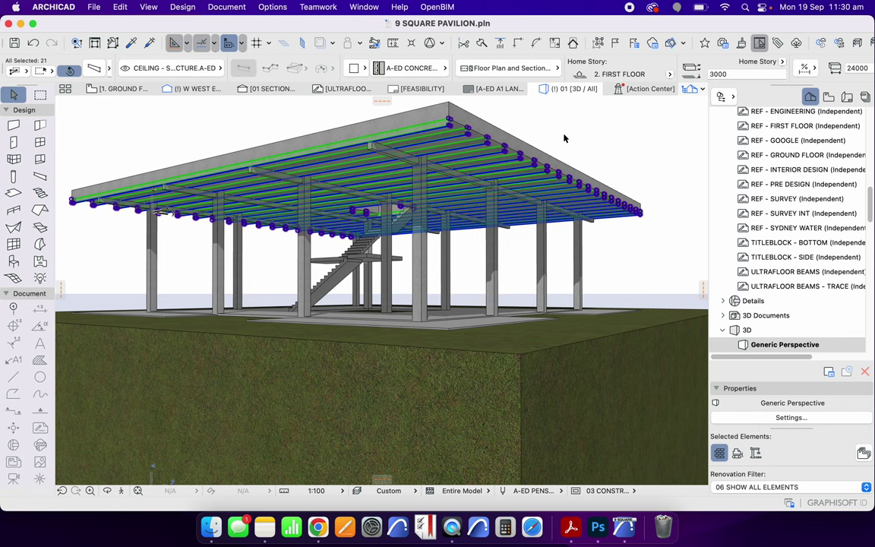
scroll(588, 130, "up", 3)
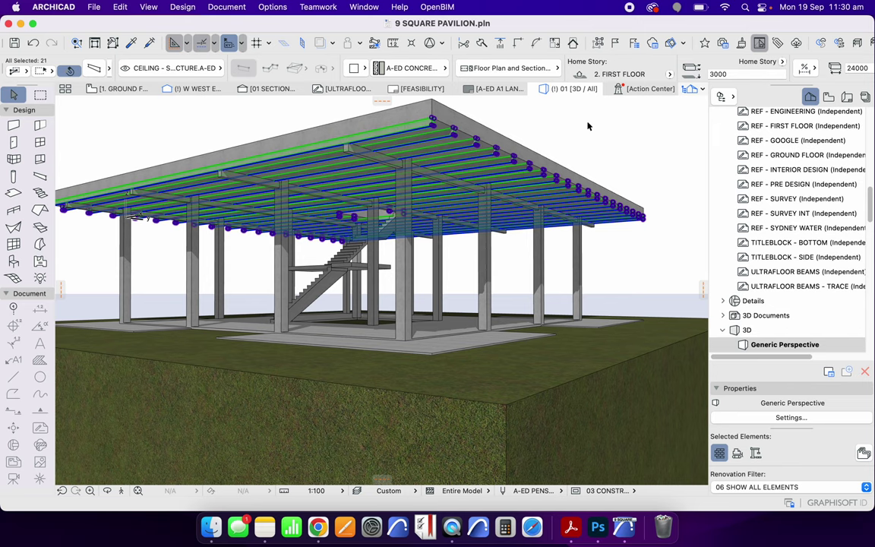
scroll(469, 113, "up", 5)
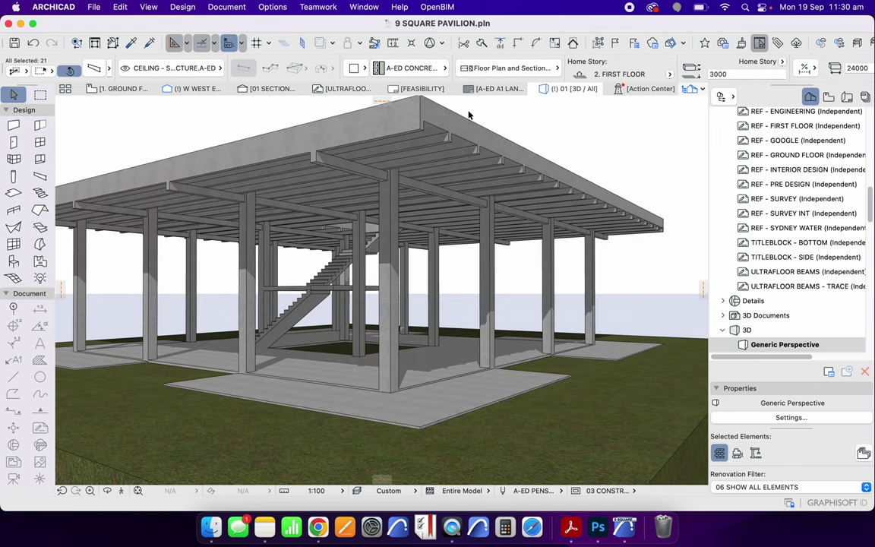
scroll(461, 139, "up", 2)
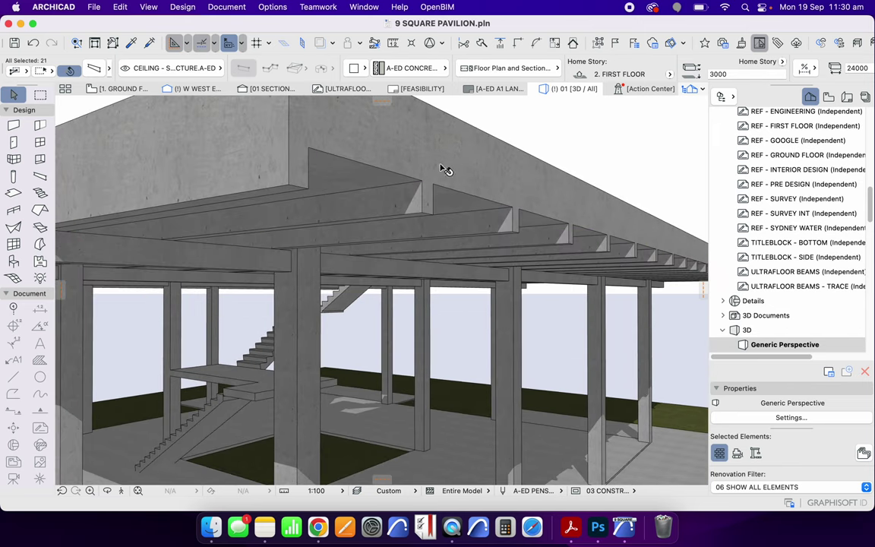
scroll(280, 188, "down", 2)
scroll(268, 171, "down", 3)
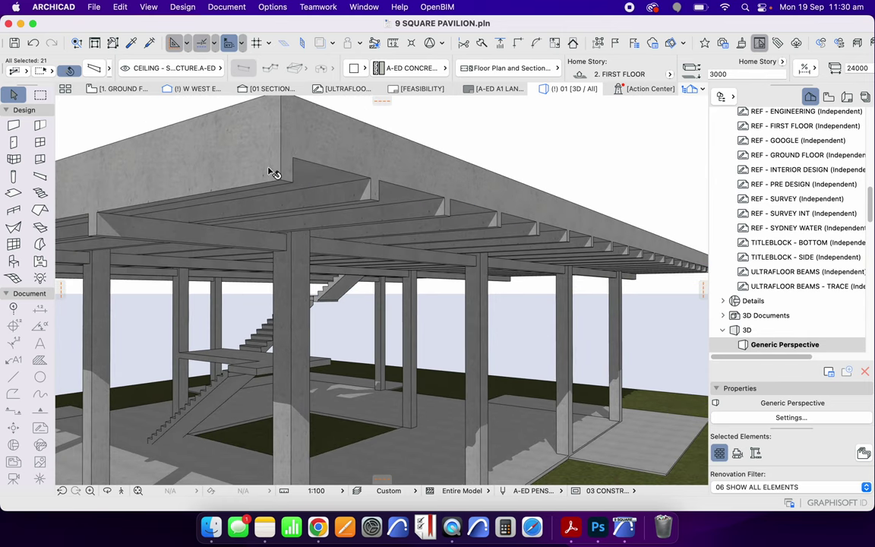
scroll(341, 160, "up", 2)
scroll(347, 164, "up", 2)
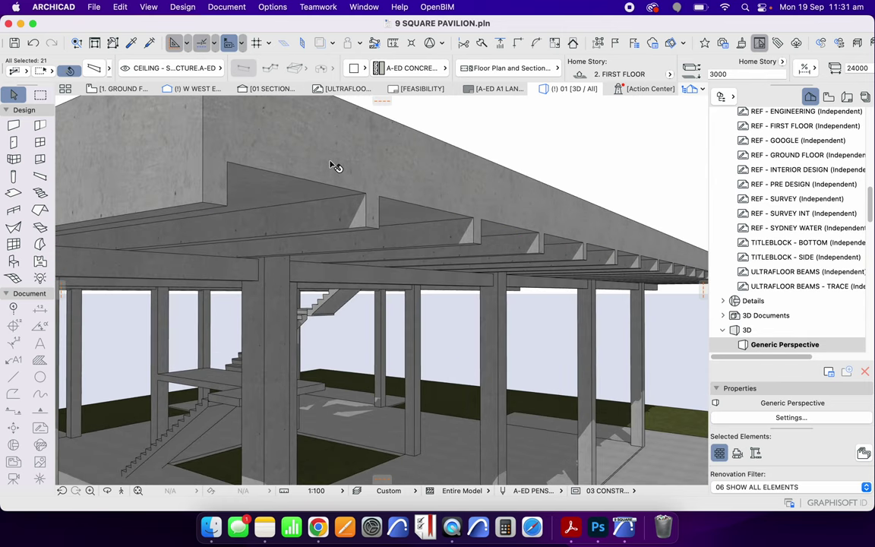
Change the selected roof beams' structure from a rectangular section to the complex profile RM ULTRAFLOOR BEAM R200.
left_click(95, 68)
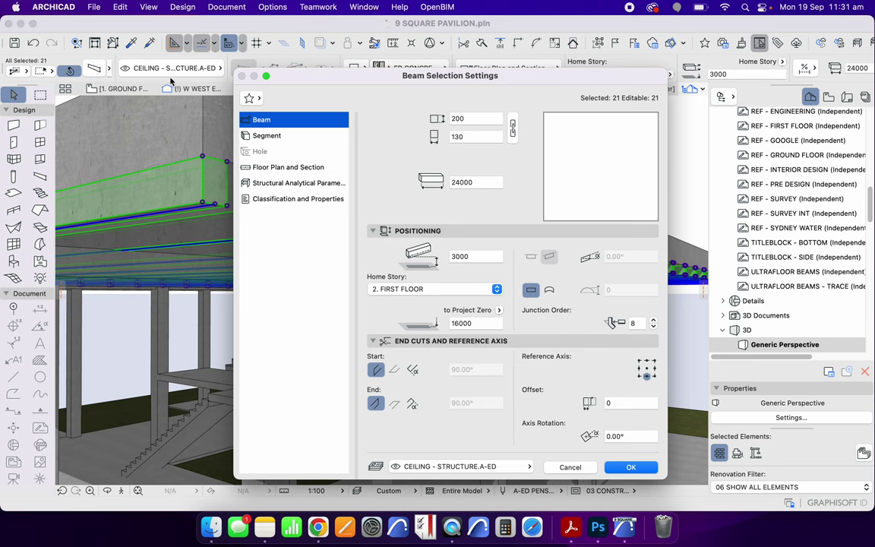
left_click(267, 135)
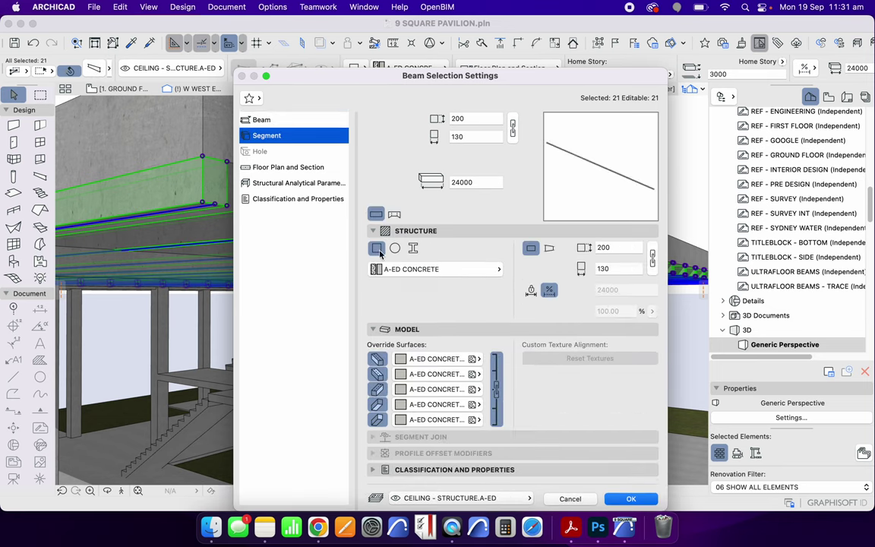
left_click(413, 249)
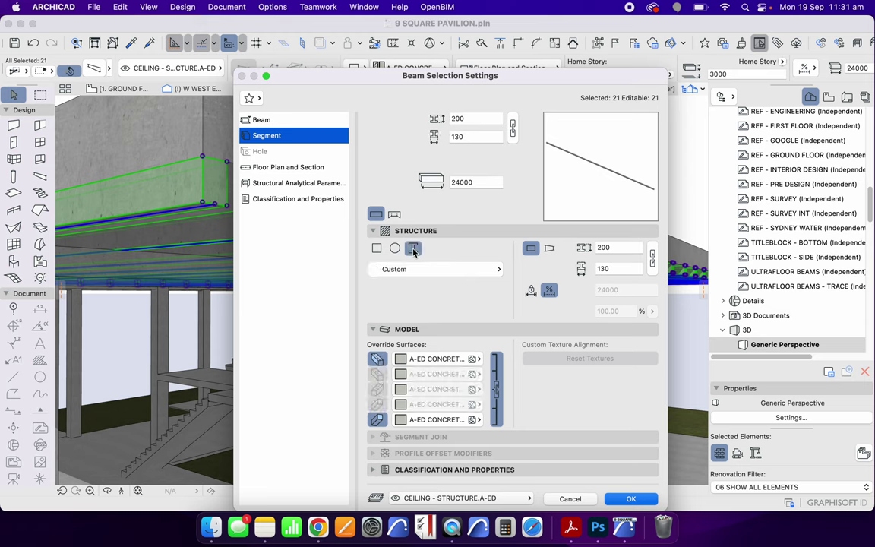
left_click(461, 268)
scroll(622, 237, "down", 20)
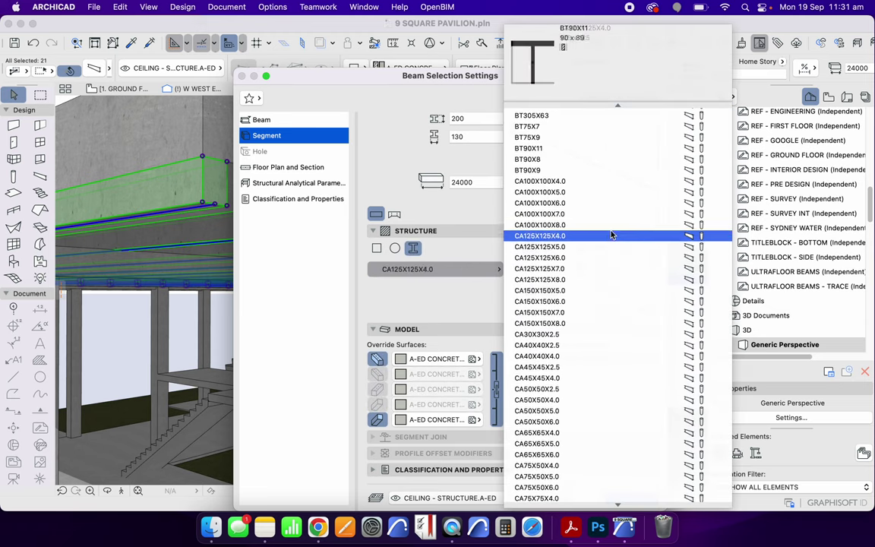
scroll(608, 236, "down", 20)
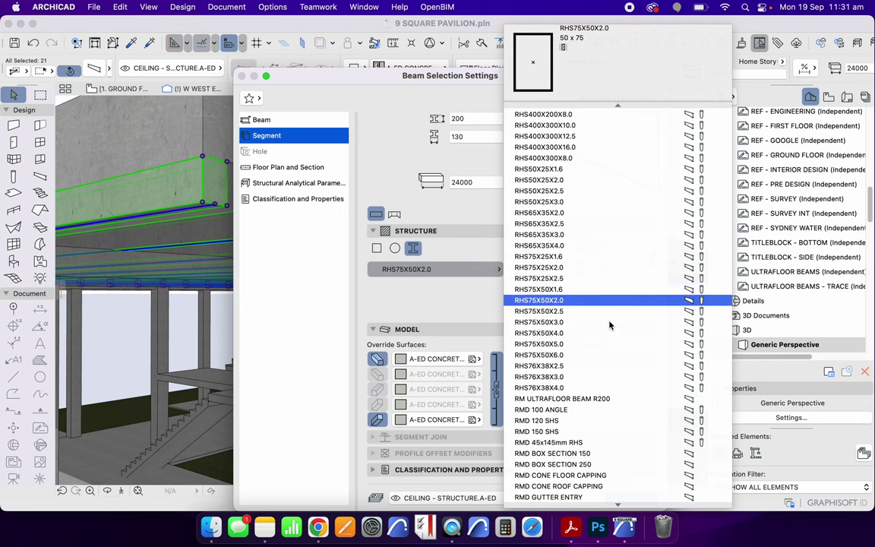
scroll(581, 376, "down", 1)
scroll(580, 377, "down", 3)
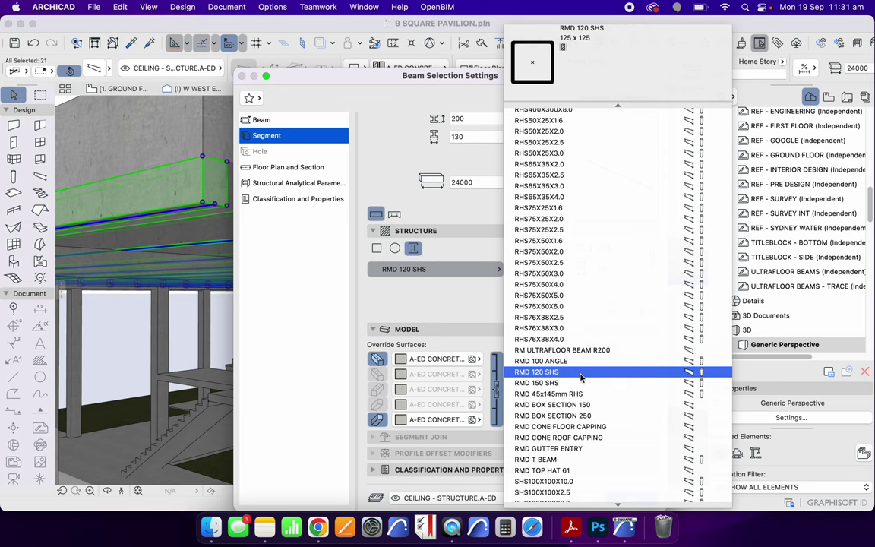
scroll(580, 374, "down", 2)
left_click(562, 333)
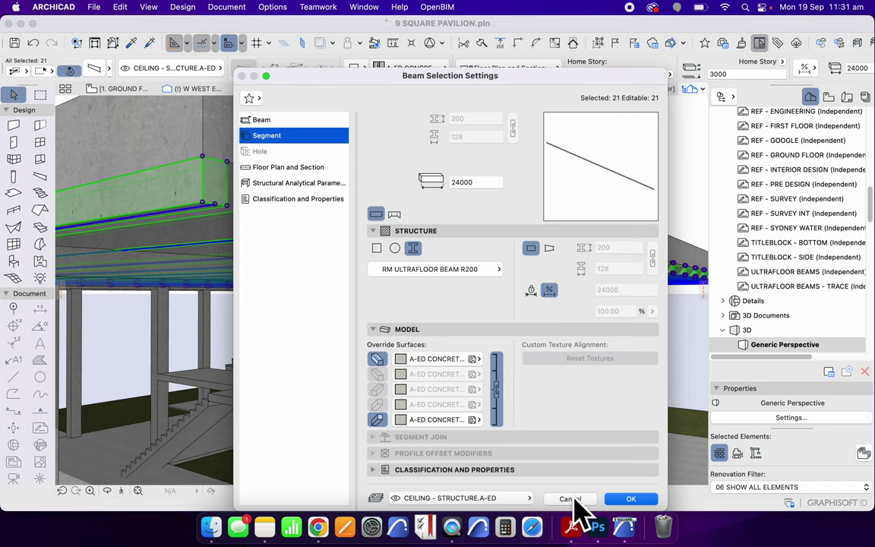
left_click(635, 499)
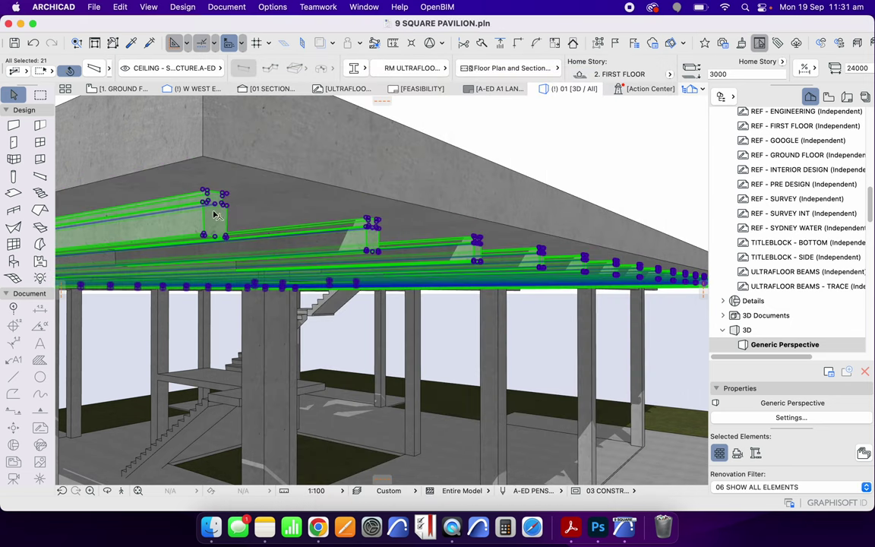
Check the positioning and reference axis settings of the selected roof beams.
left_click(91, 67)
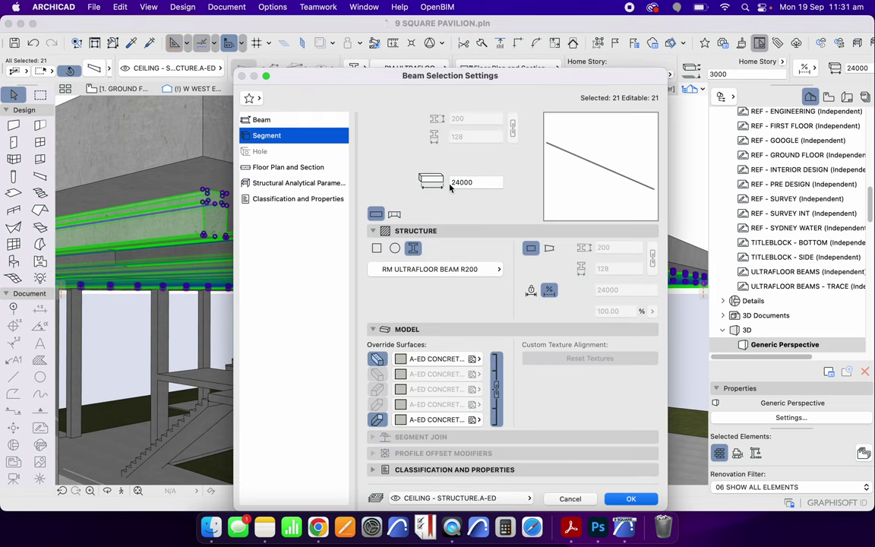
left_click(267, 120)
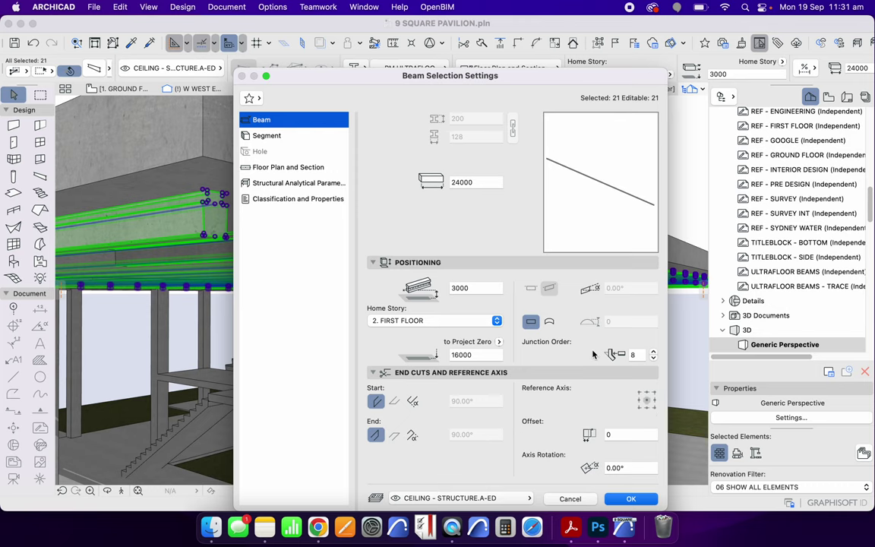
left_click(630, 499)
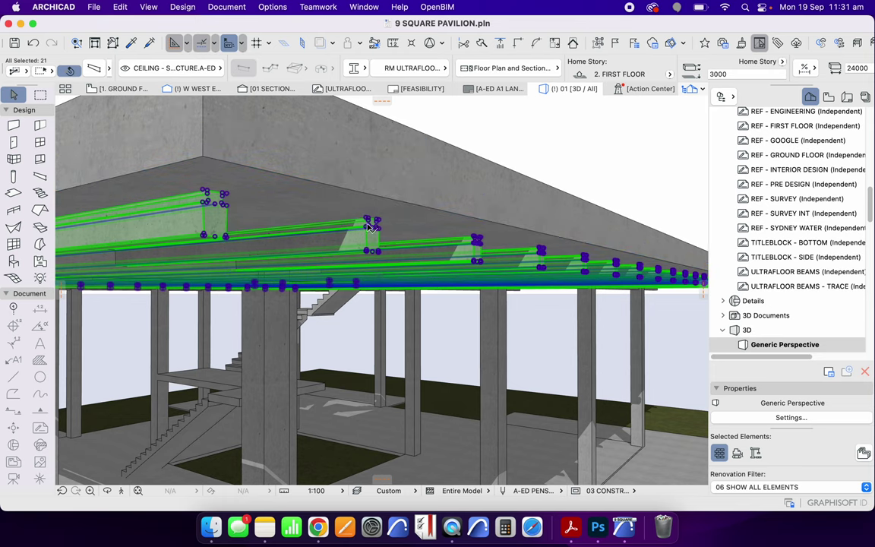
Move all the roof beams 200 mm straight up from the shoulder corner to the roof slab's lower corner, and clear the selection.
scroll(448, 183, "down", 2)
middle_click_drag(419, 213, 340, 174, "shift")
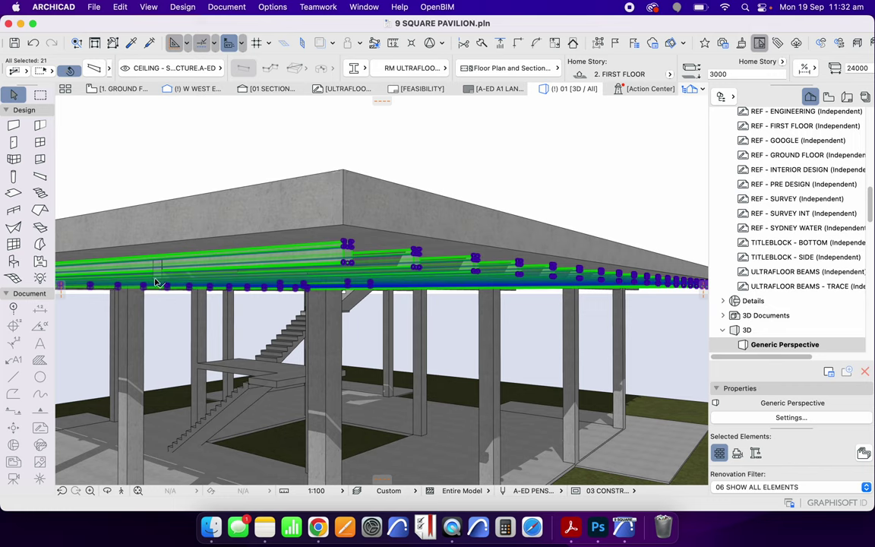
middle_click_drag(372, 215, 350, 131, "shift")
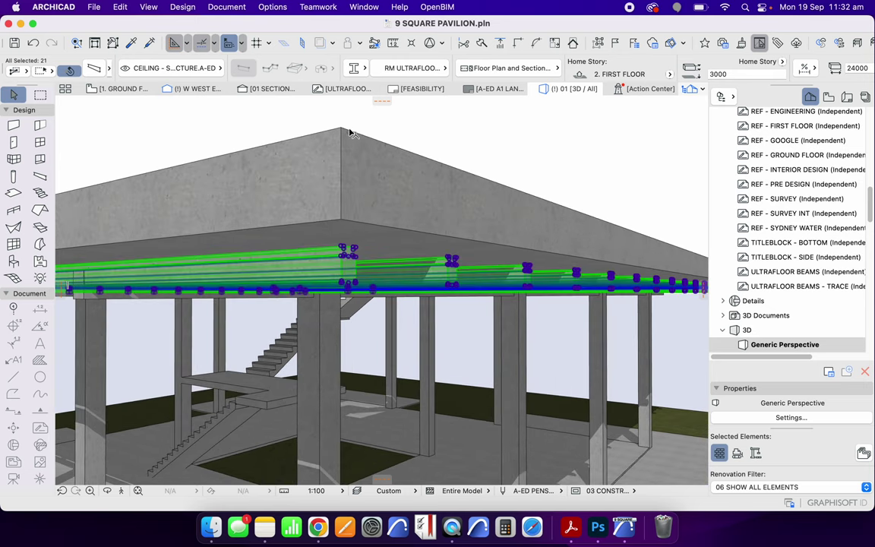
scroll(348, 234, "up", 6)
scroll(349, 270, "down", 5)
scroll(307, 306, "up", 3)
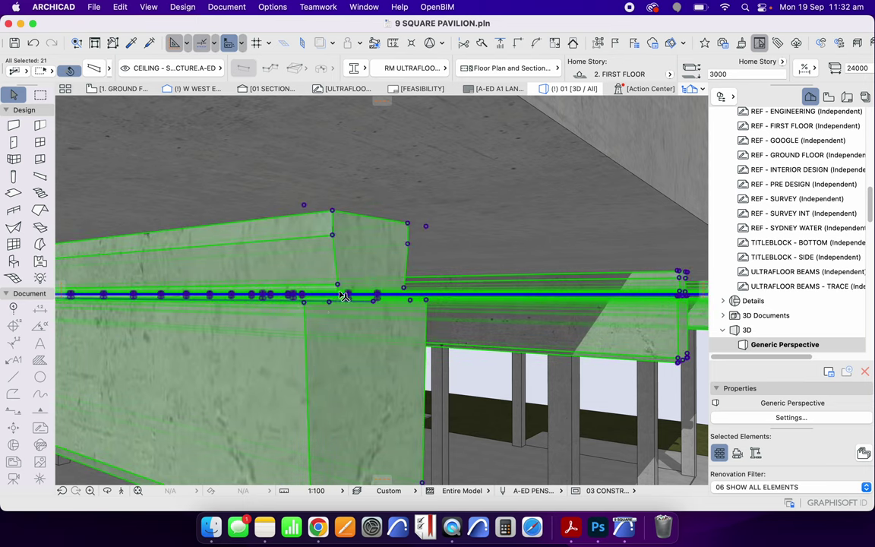
left_click(303, 302)
scroll(308, 304, "down", 2)
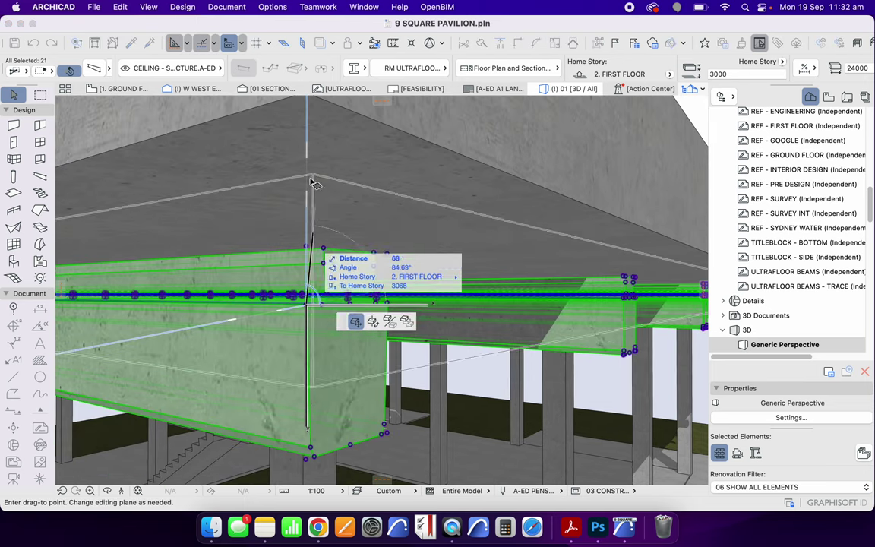
scroll(316, 208, "down", 4)
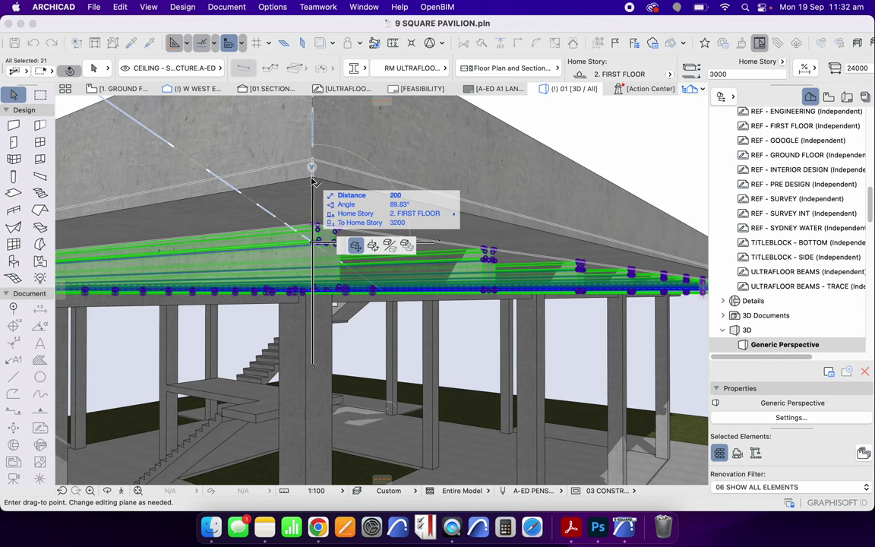
left_click(311, 181)
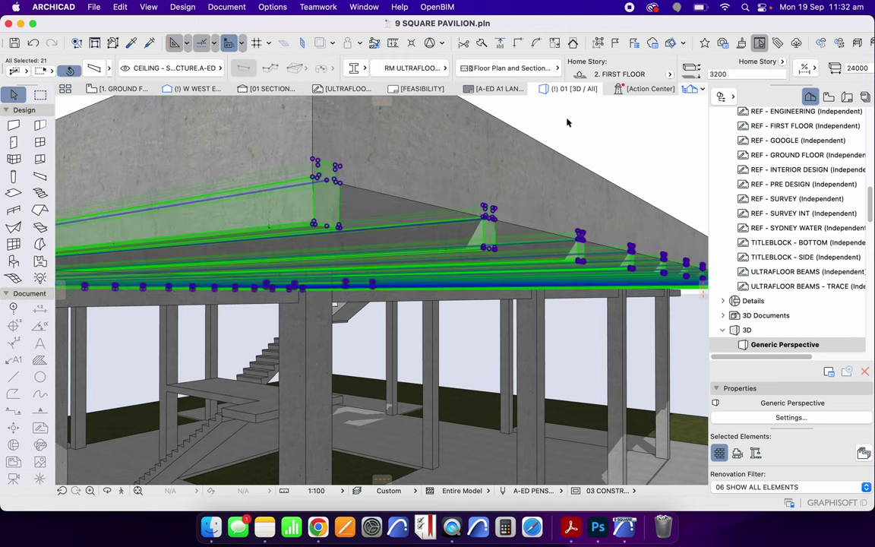
left_click(599, 133)
scroll(244, 242, "down", 5)
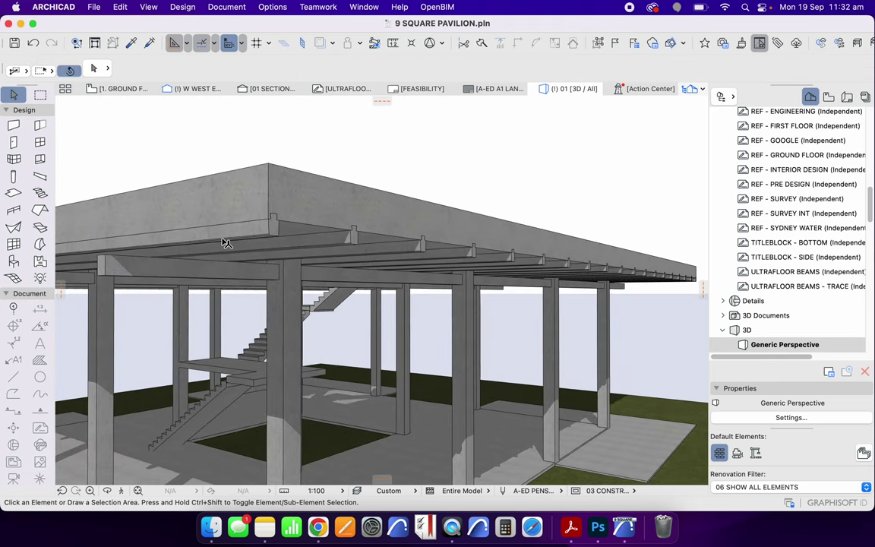
Open Solid Element Operations and assign all the roof beams as operators and the roof slab as the target.
scroll(238, 244, "down", 2)
scroll(353, 232, "up", 3)
left_click(215, 243)
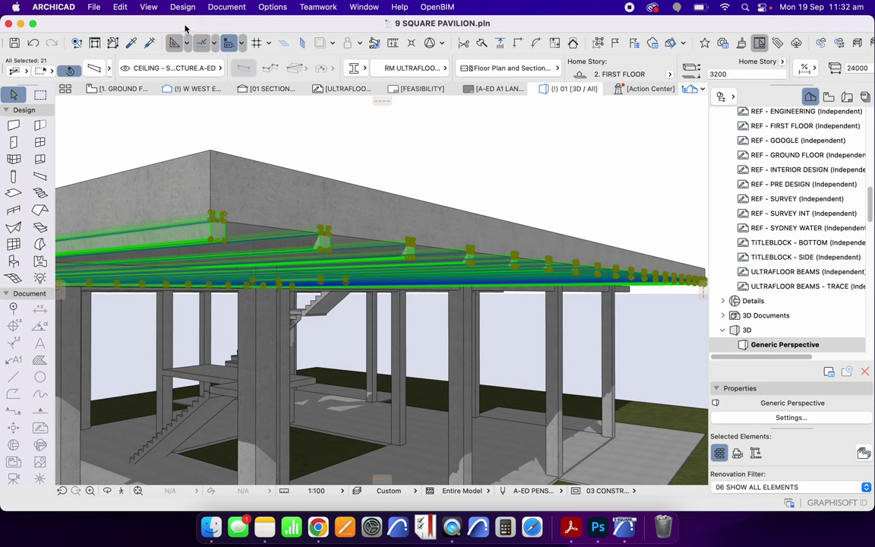
left_click(225, 8)
mouse_move(182, 6)
left_click(242, 154)
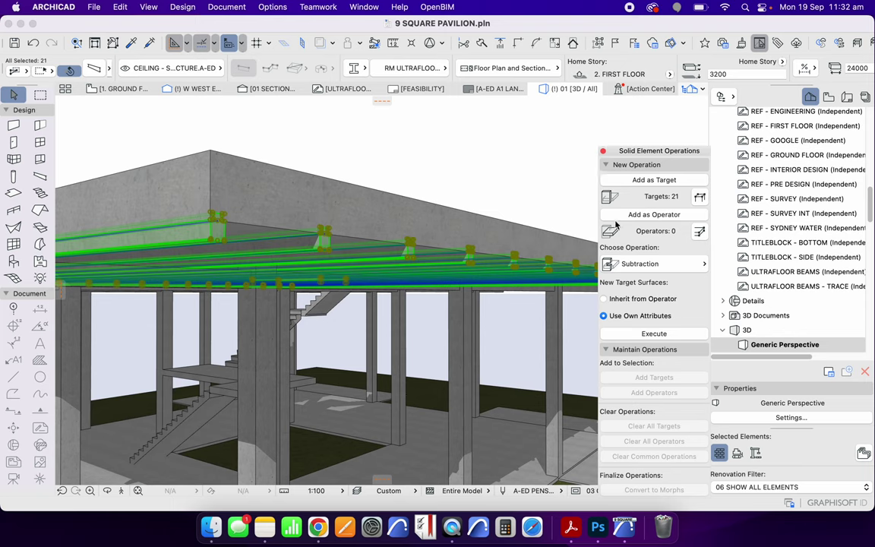
left_click(653, 215)
left_click(342, 220)
left_click(645, 180)
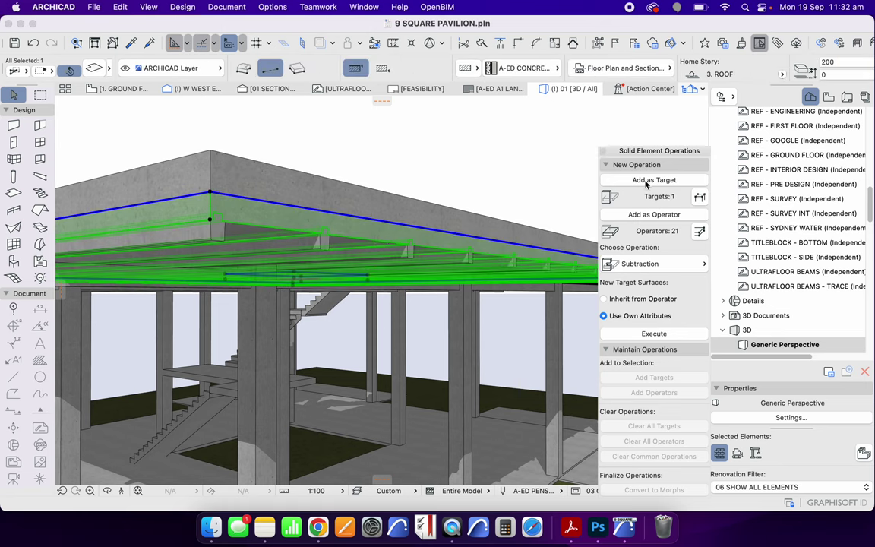
Execute the plain Subtraction of the roof beams from the slab, keeping Use Own Attributes, and move the palette aside.
left_click(646, 264)
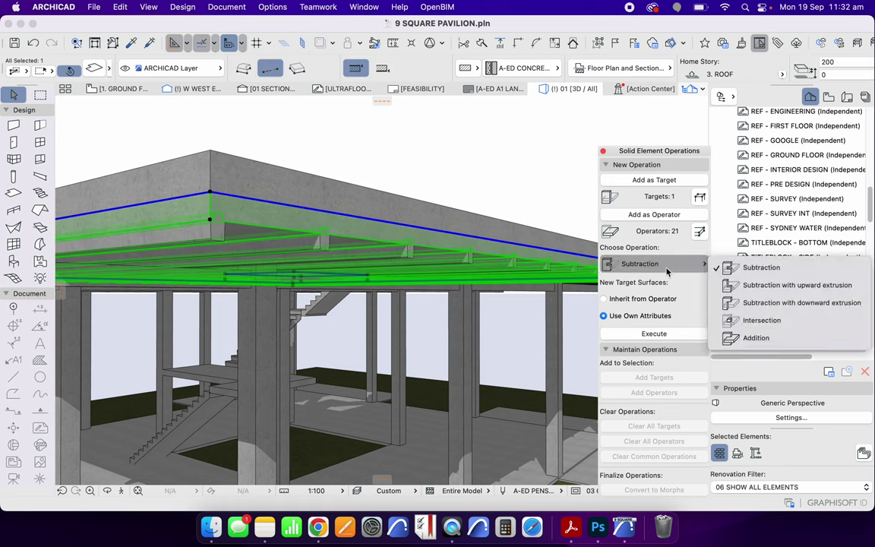
left_click(753, 303)
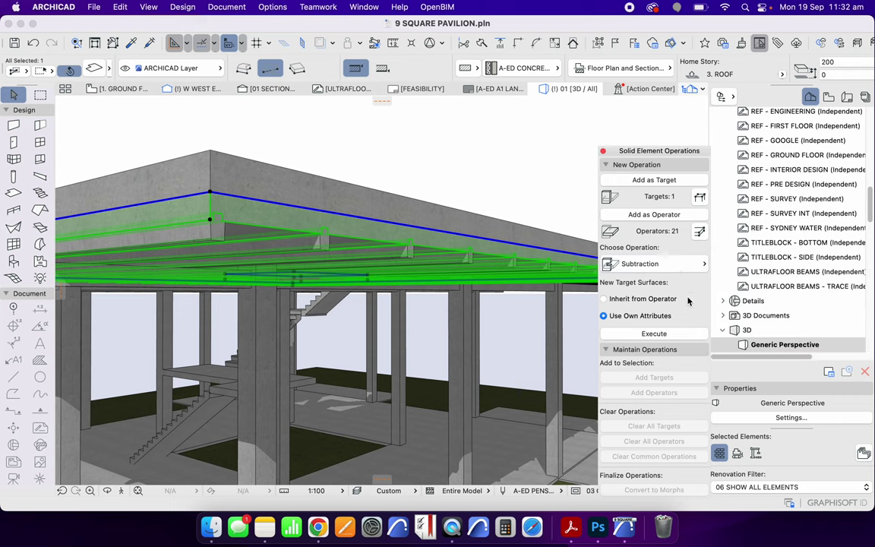
left_click(653, 333)
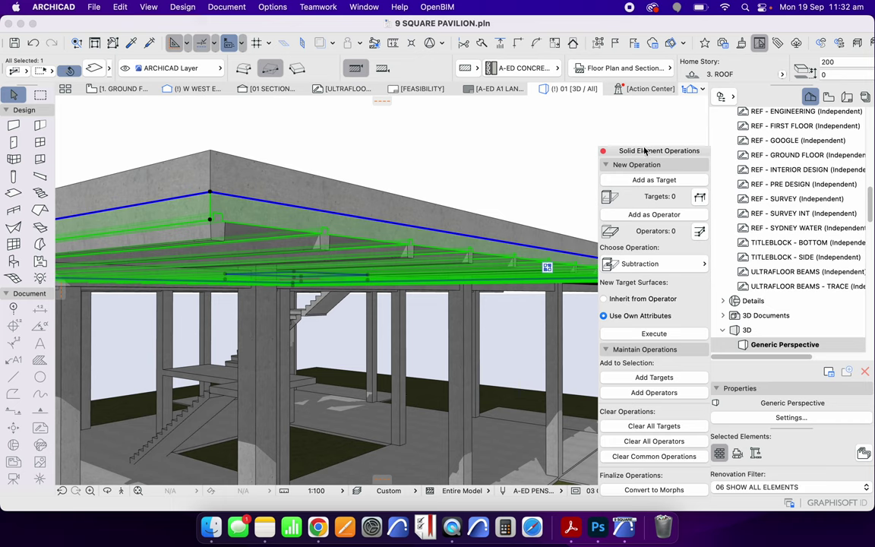
left_click_drag(644, 150, 534, 150)
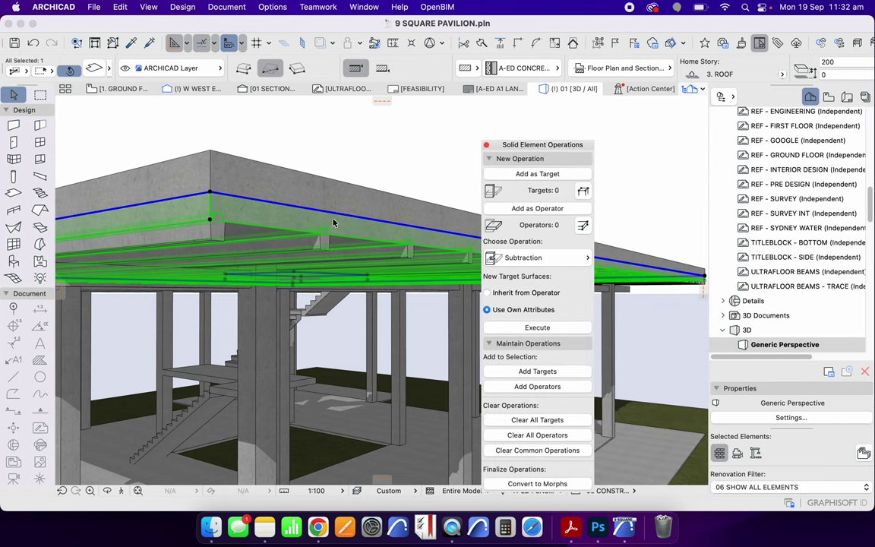
Repeat the Subtraction with the roof slab as the target and all the roof beams as operators.
left_click(326, 134)
left_click(236, 244)
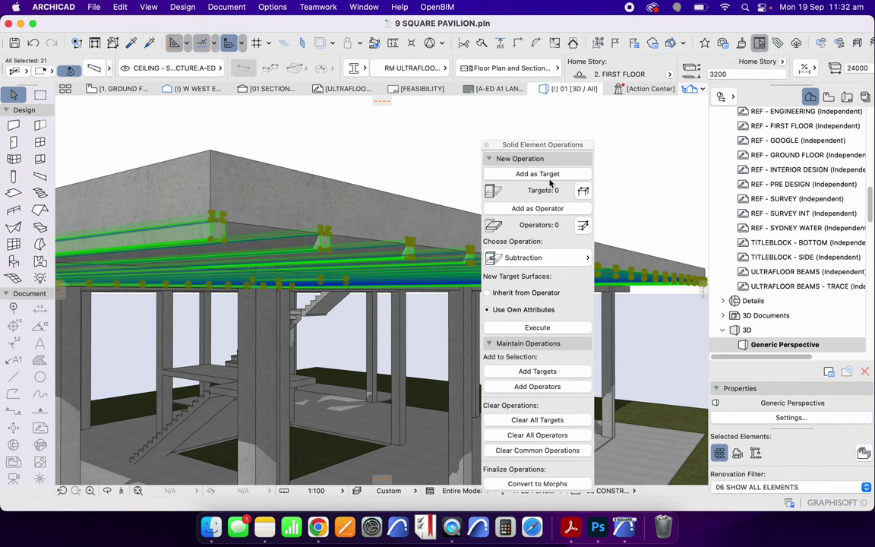
left_click(281, 199)
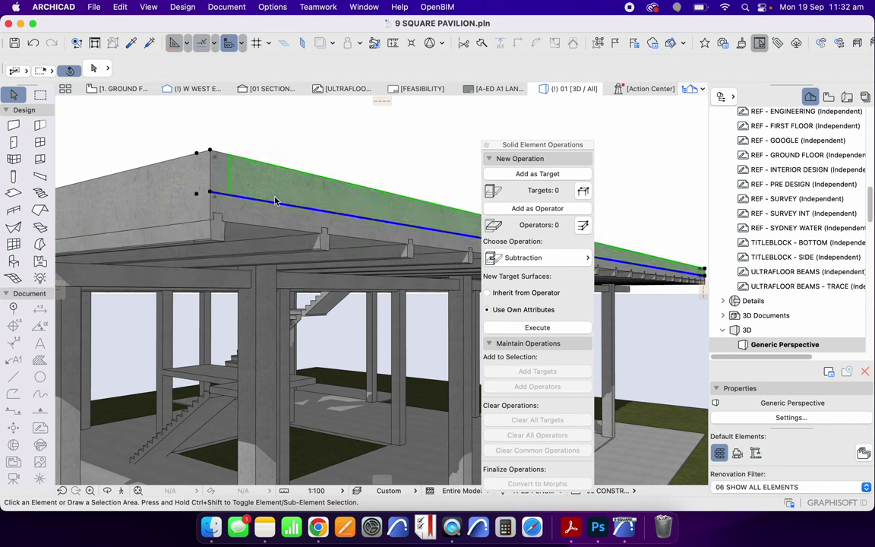
left_click(268, 219)
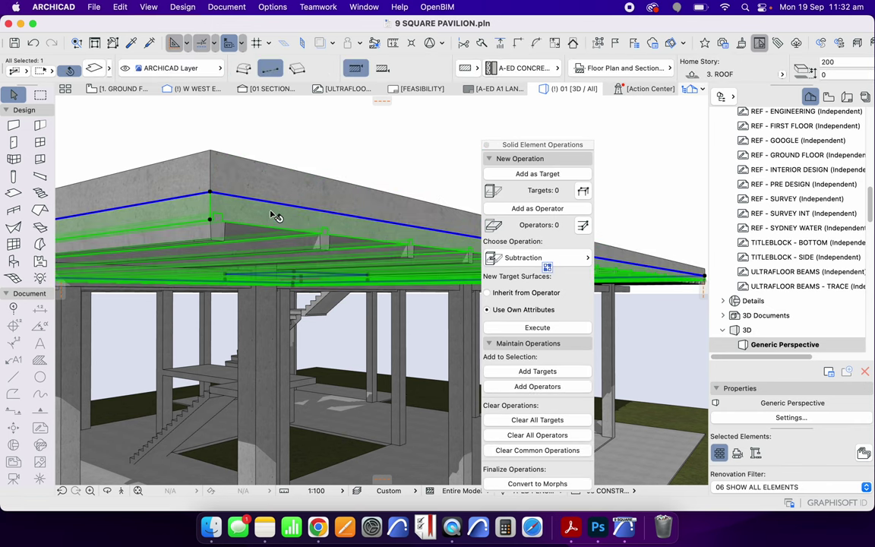
left_click(528, 174)
left_click(214, 222)
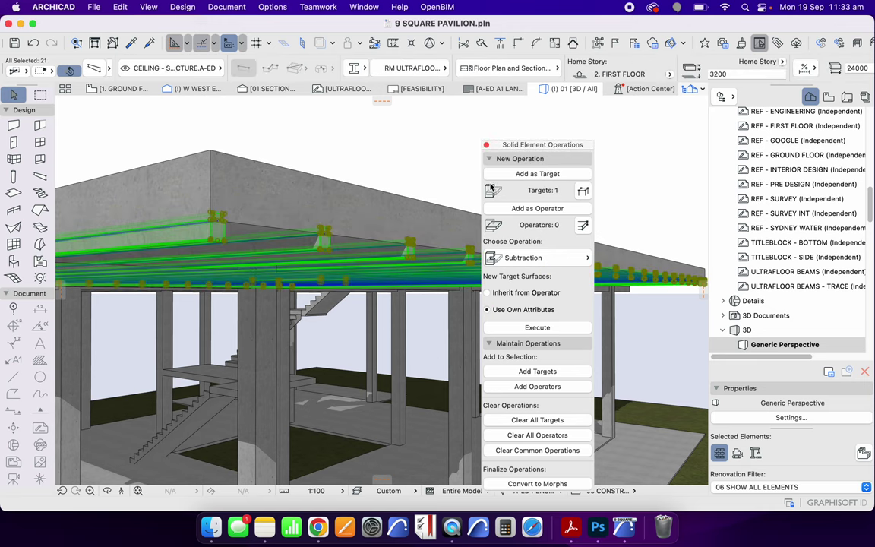
left_click(542, 209)
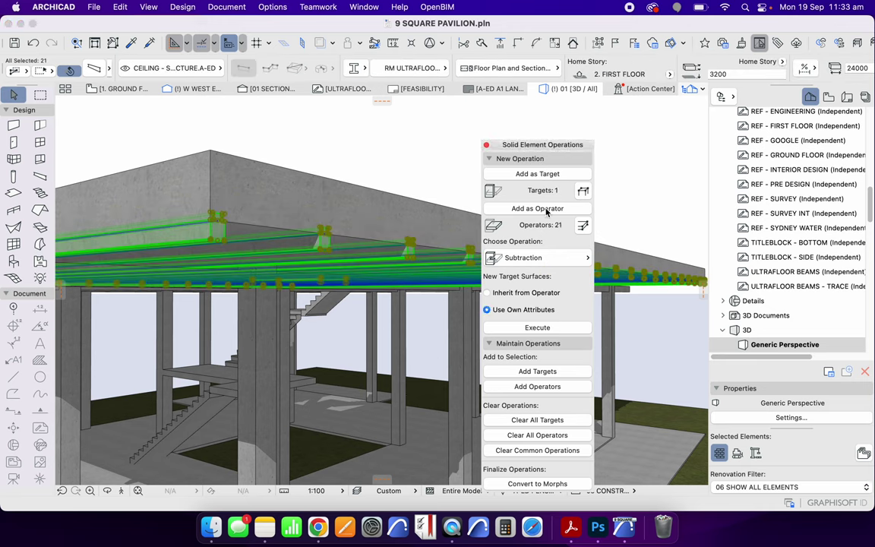
left_click(544, 329)
Check the roof slab and beams by selecting them in turn, close Solid Element Operations, and clear the selection.
left_click(328, 166)
left_click(271, 205)
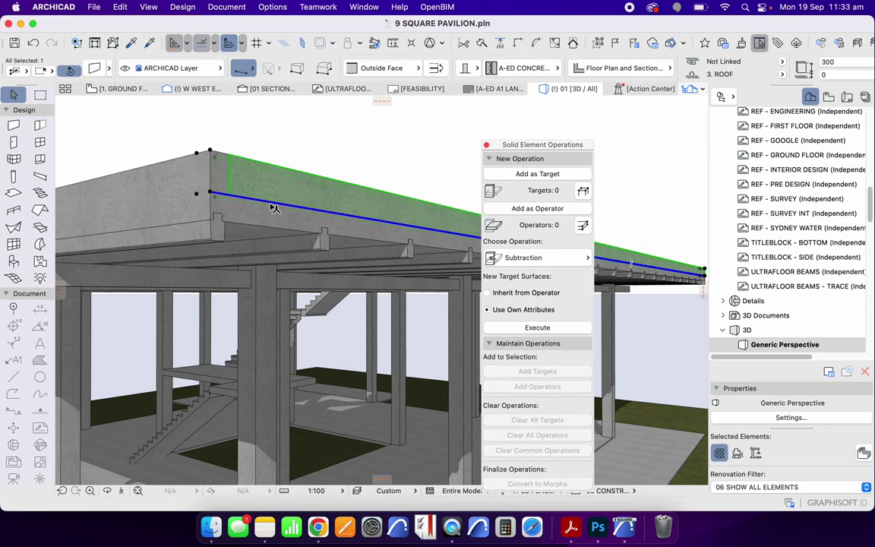
left_click(267, 219)
left_click(318, 148)
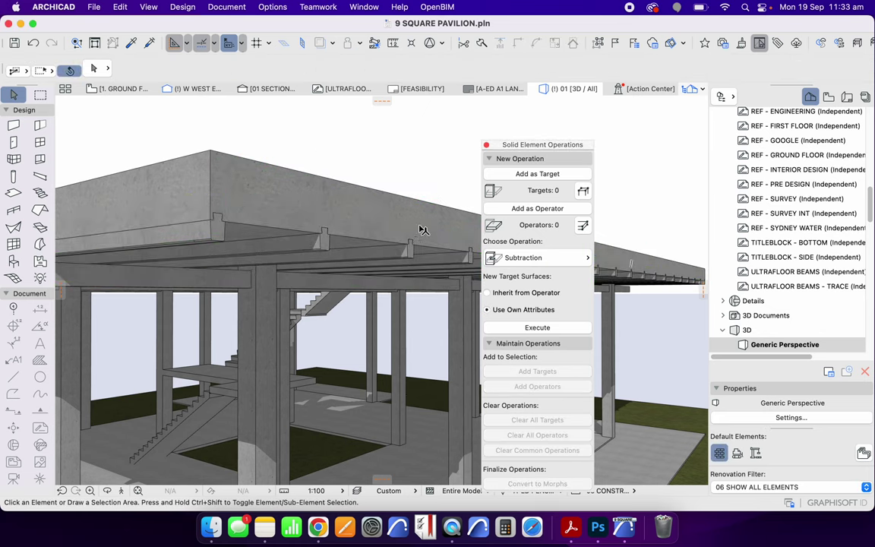
left_click(486, 146)
left_click(328, 243)
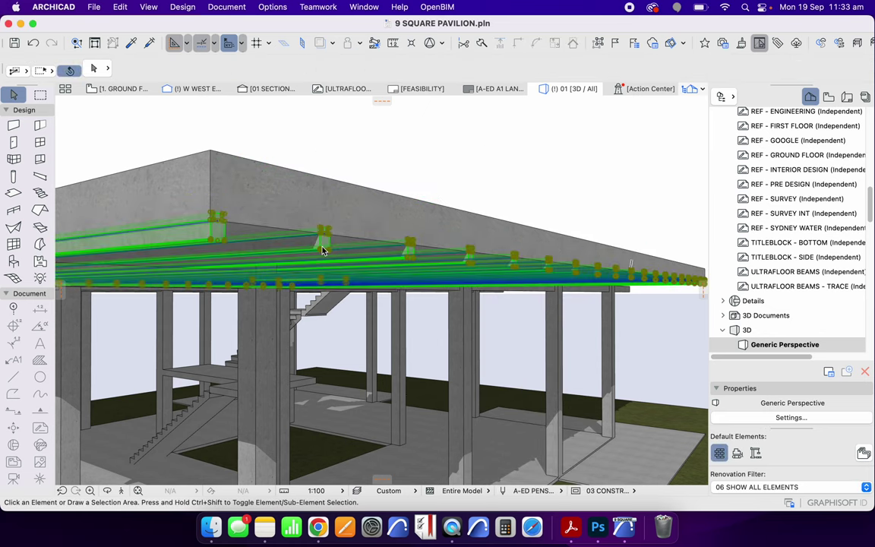
left_click(365, 240)
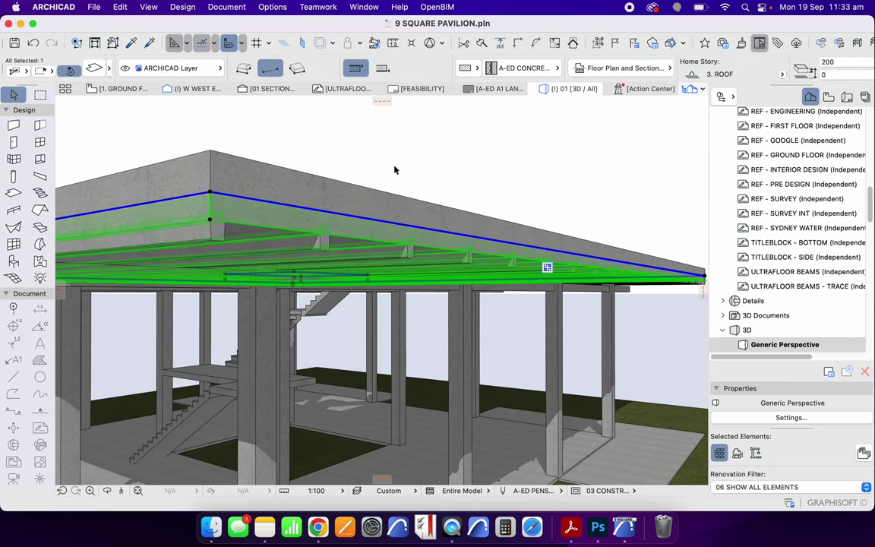
left_click(397, 184)
Examine how the roof beams meet the slab and the supporting beams around the pavilion's corner from several viewpoints.
scroll(237, 171, "down", 1)
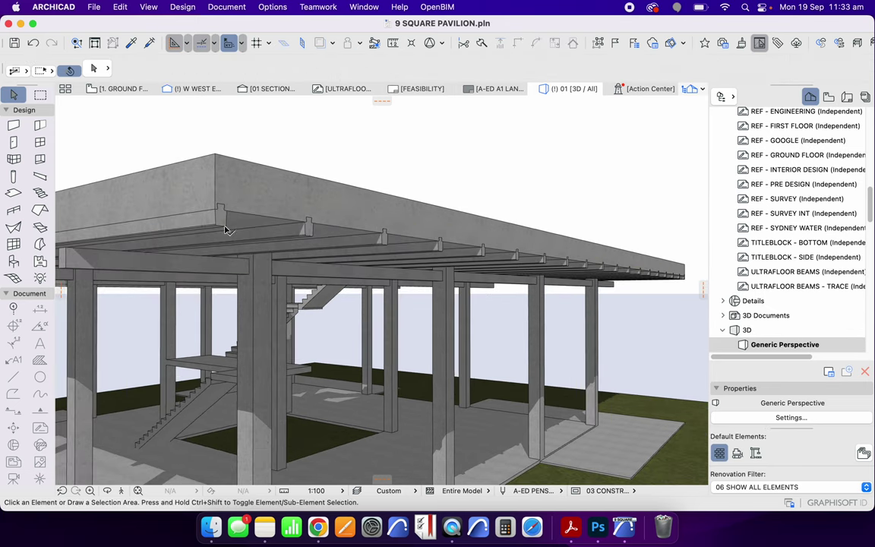
scroll(353, 259, "down", 4)
middle_click_drag(355, 261, 161, 257, "shift")
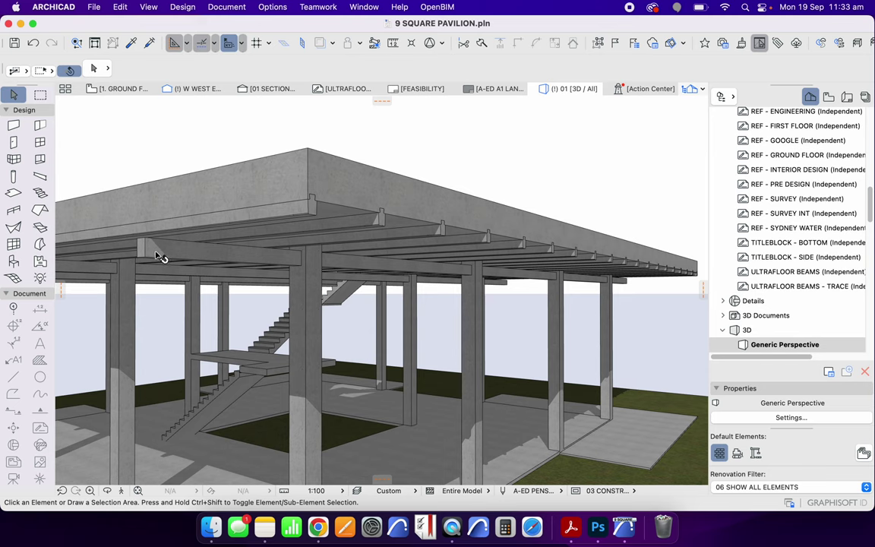
left_click(145, 232)
middle_click_drag(202, 225, 338, 194, "shift")
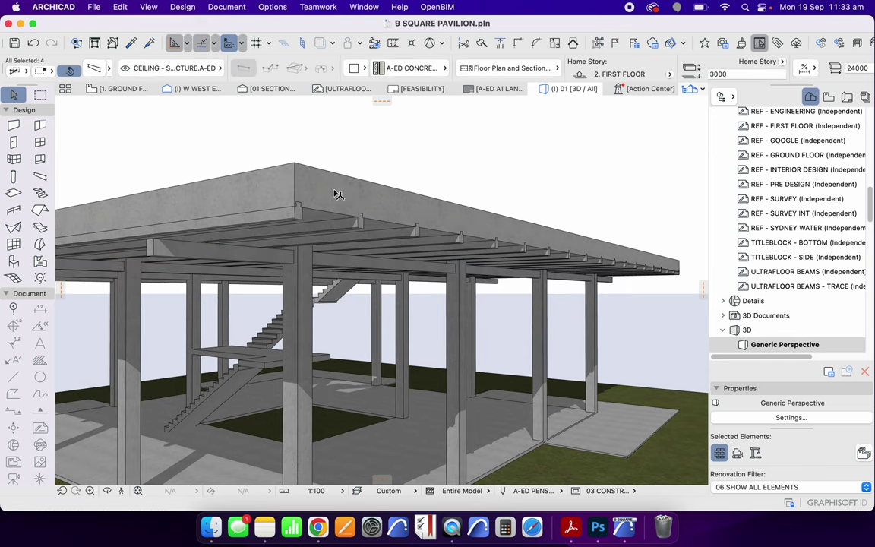
key("Escape")
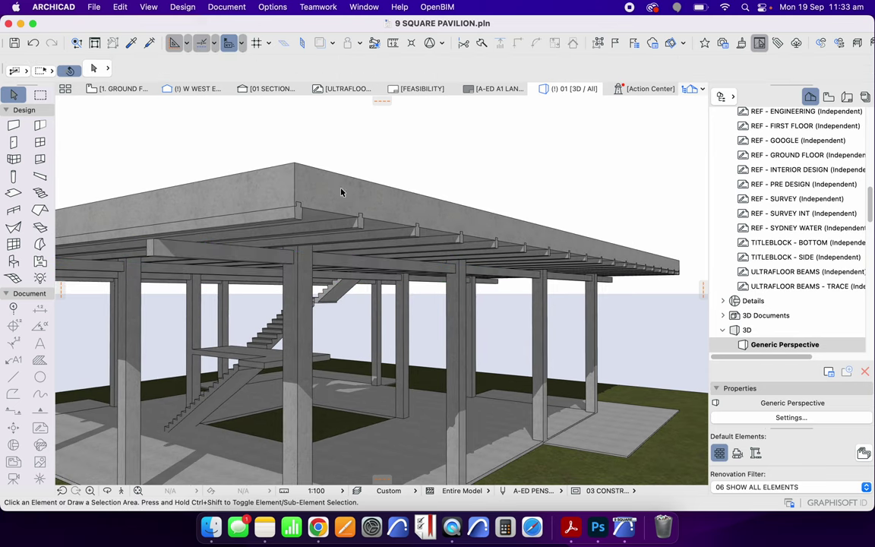
left_click(299, 220)
key("Escape")
middle_click_drag(346, 199, 455, 182, "shift")
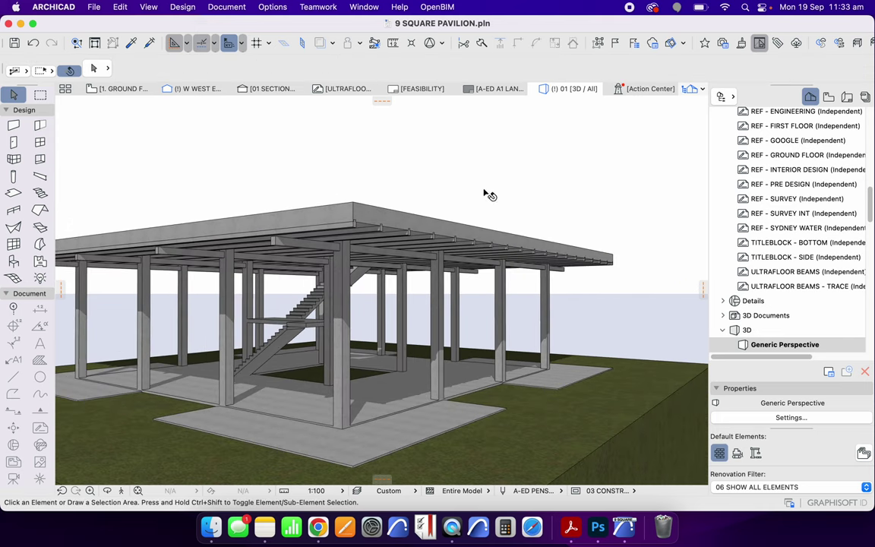
middle_click_drag(451, 226, 574, 226, "shift")
middle_click_drag(488, 224, 476, 296, "shift")
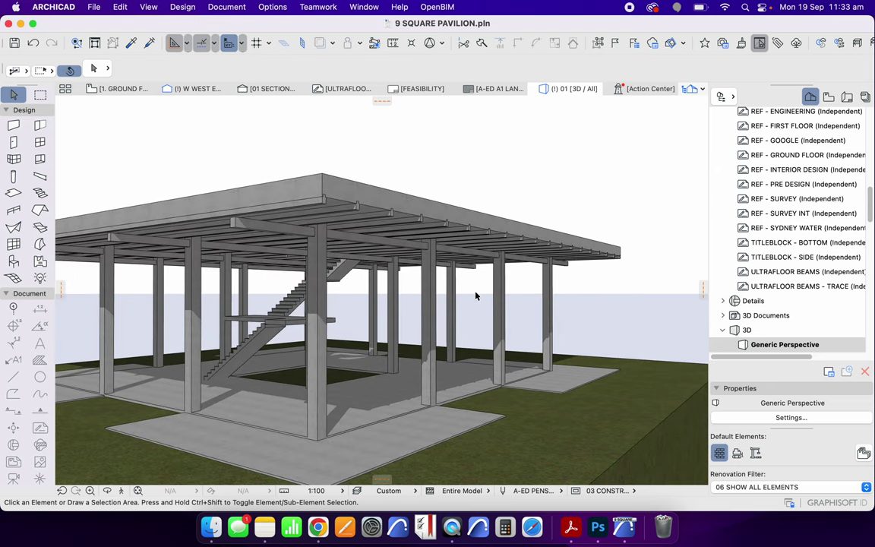